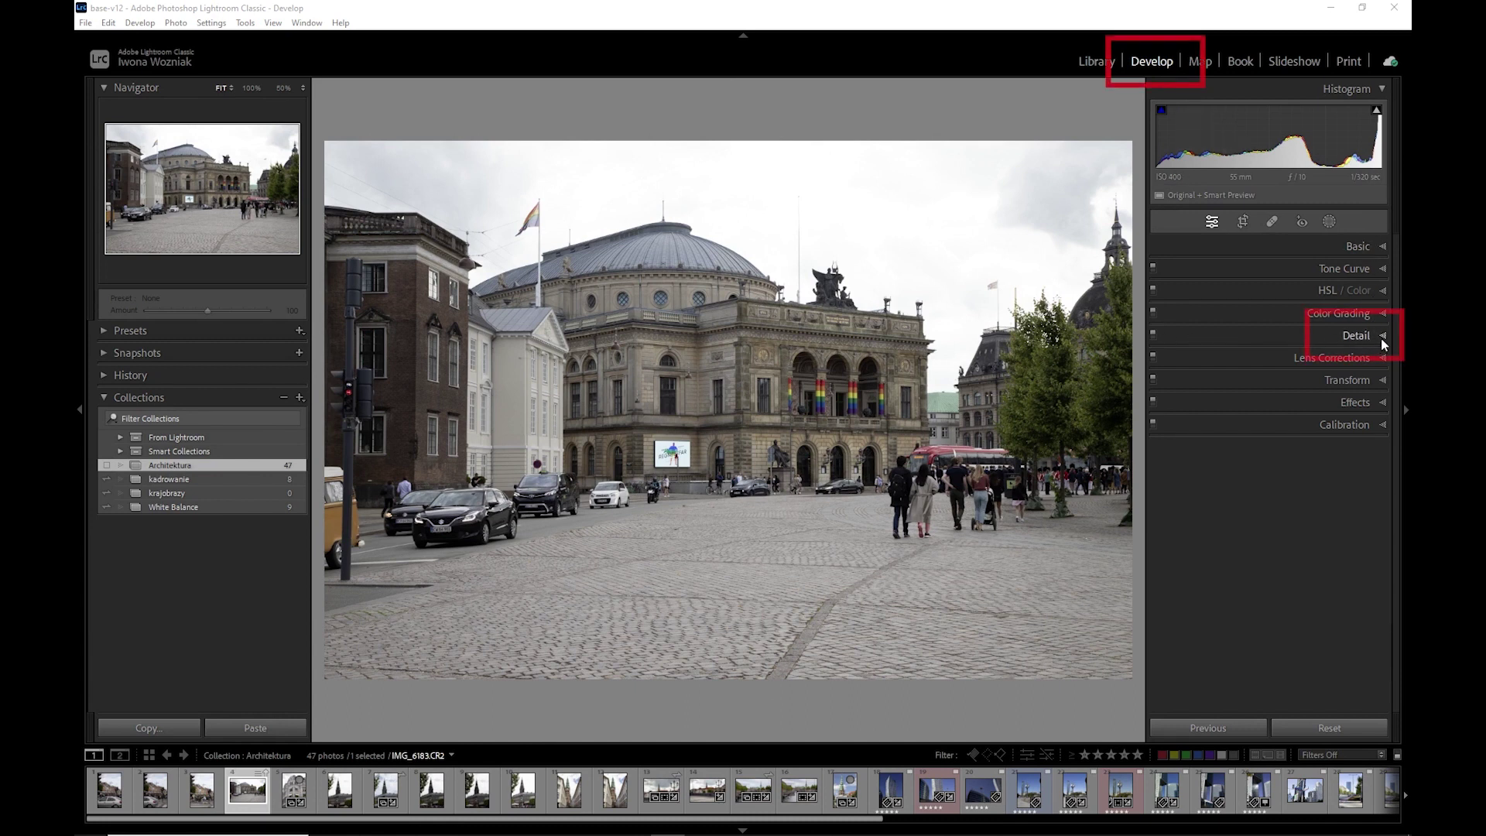
Expand the Detail panel to reveal its Sharpening and Noise Reduction sliders.
left_click(1383, 337)
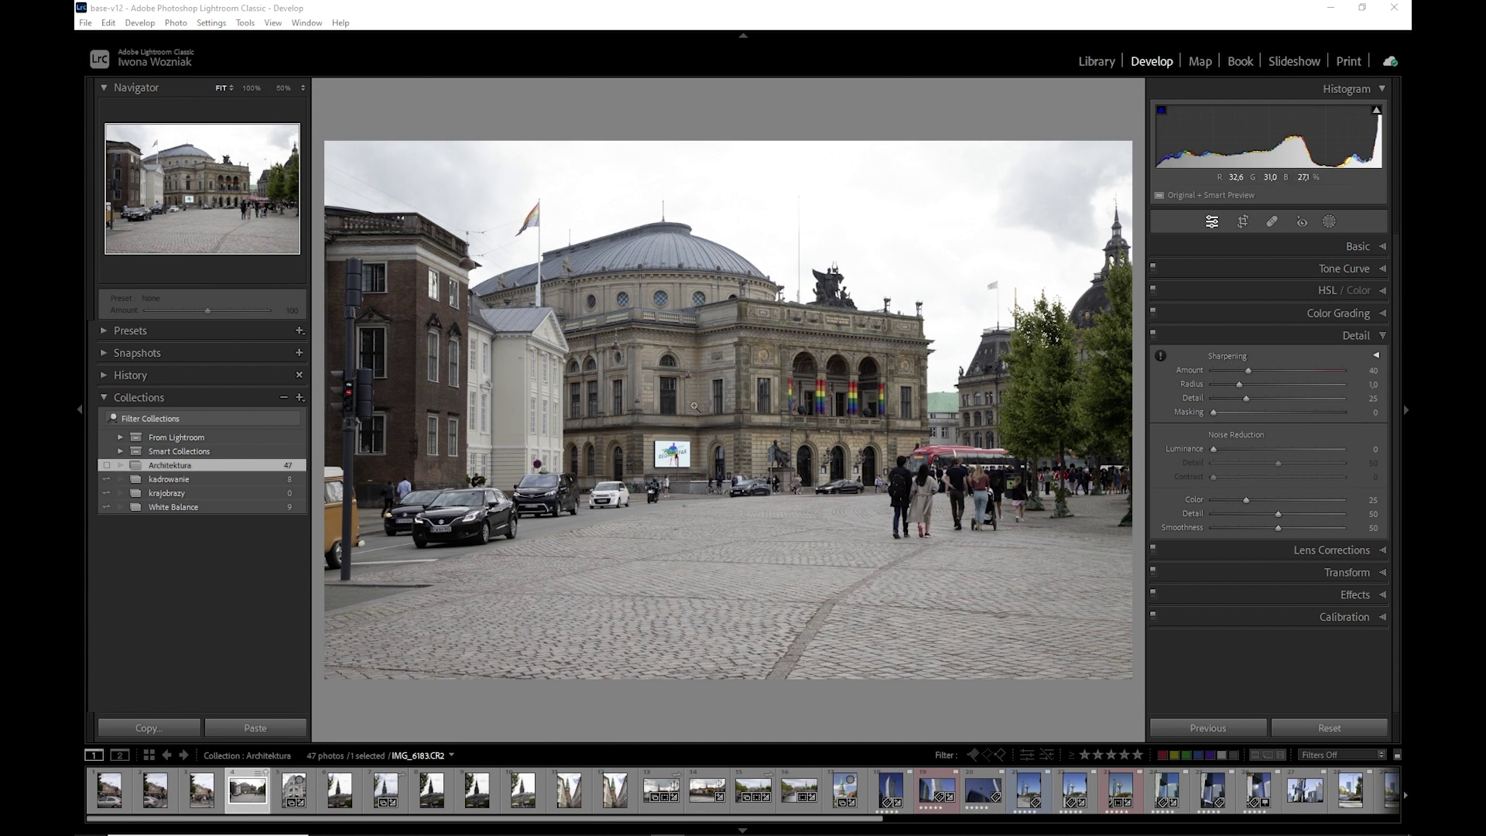
left_click(745, 387)
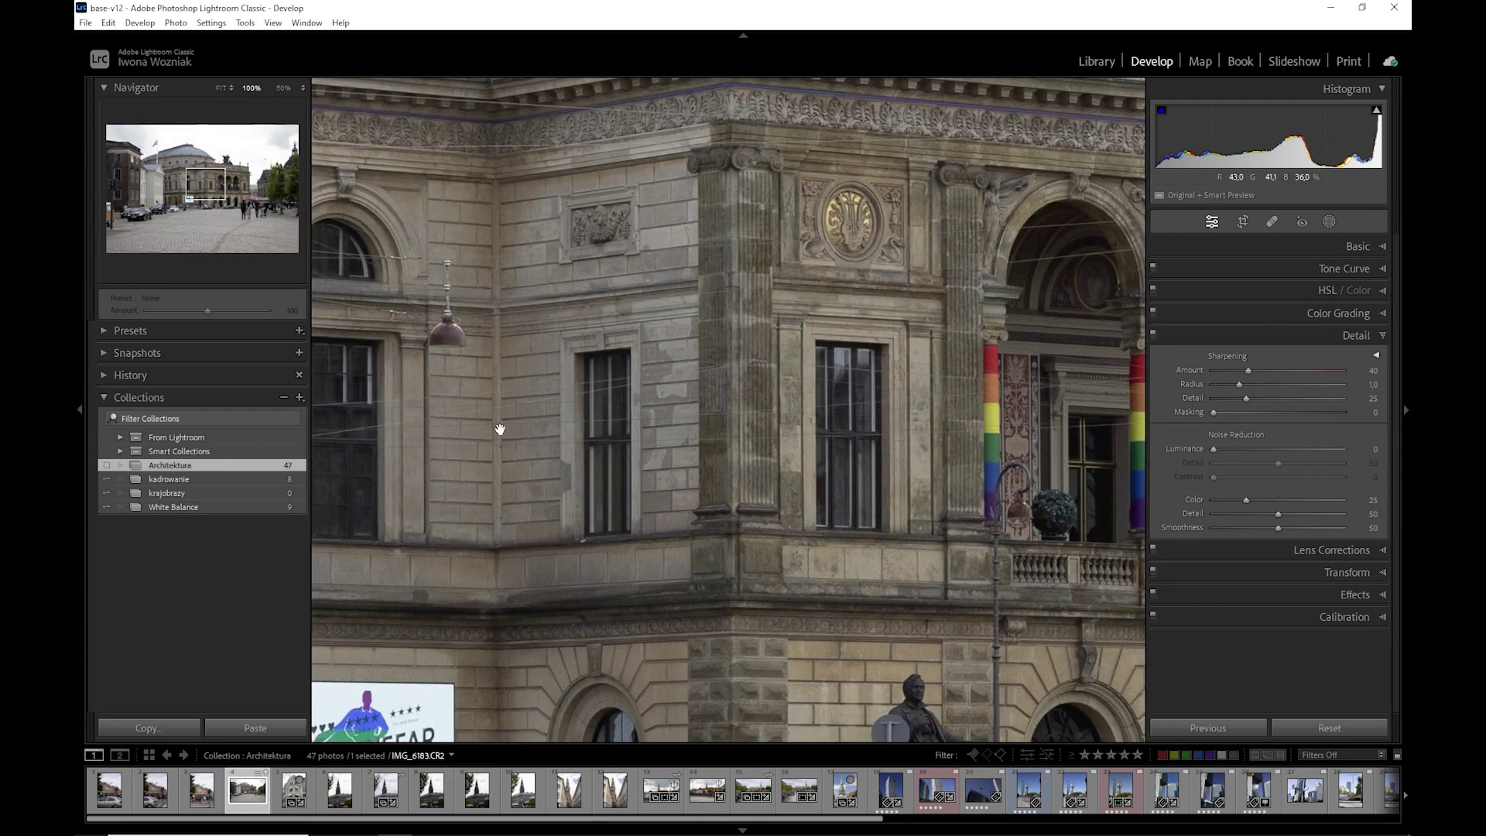
left_click_drag(488, 434, 596, 488)
left_click_drag(185, 183, 171, 190)
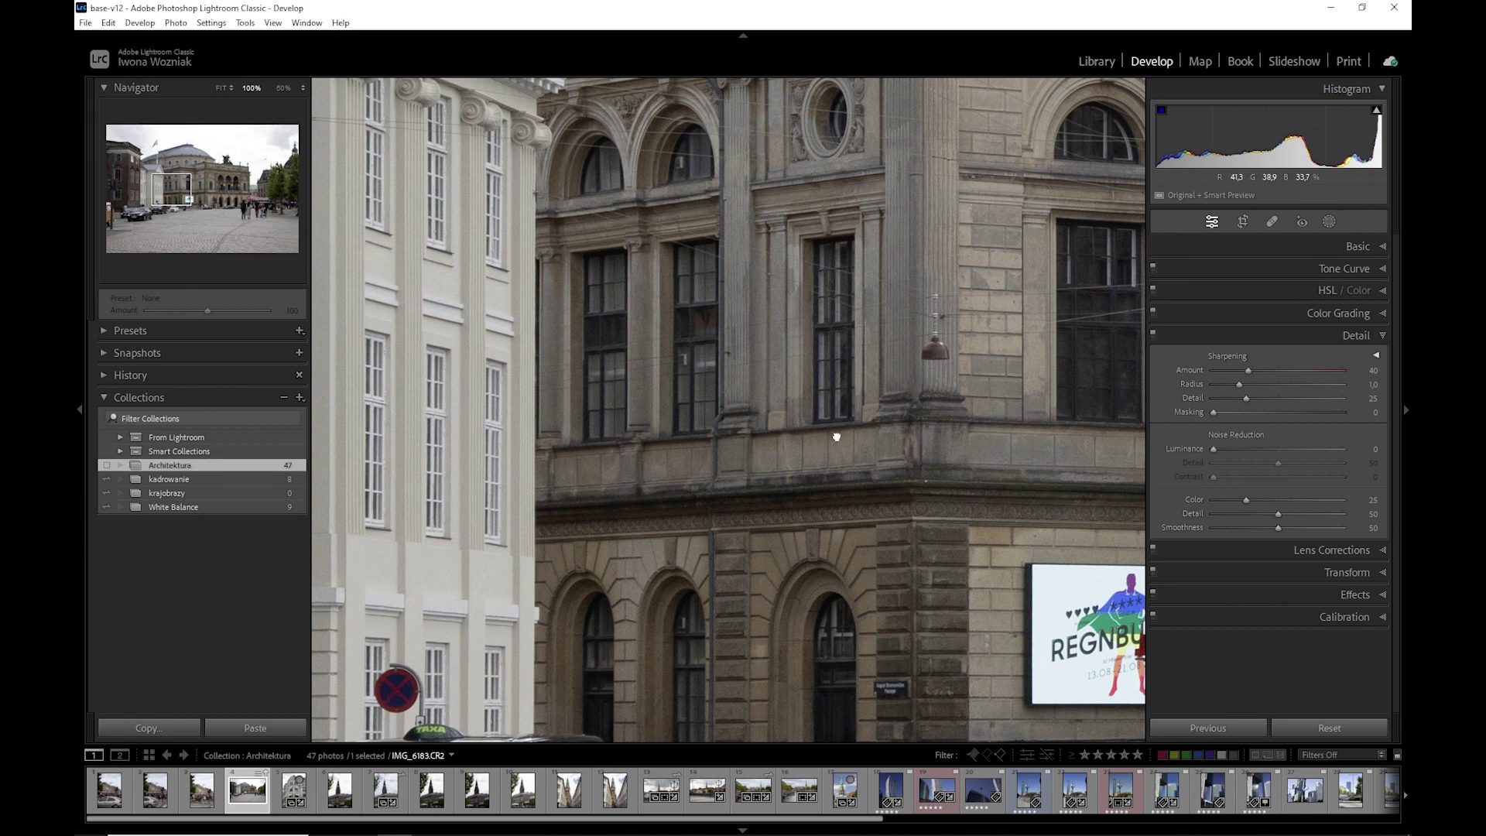
left_click(836, 437)
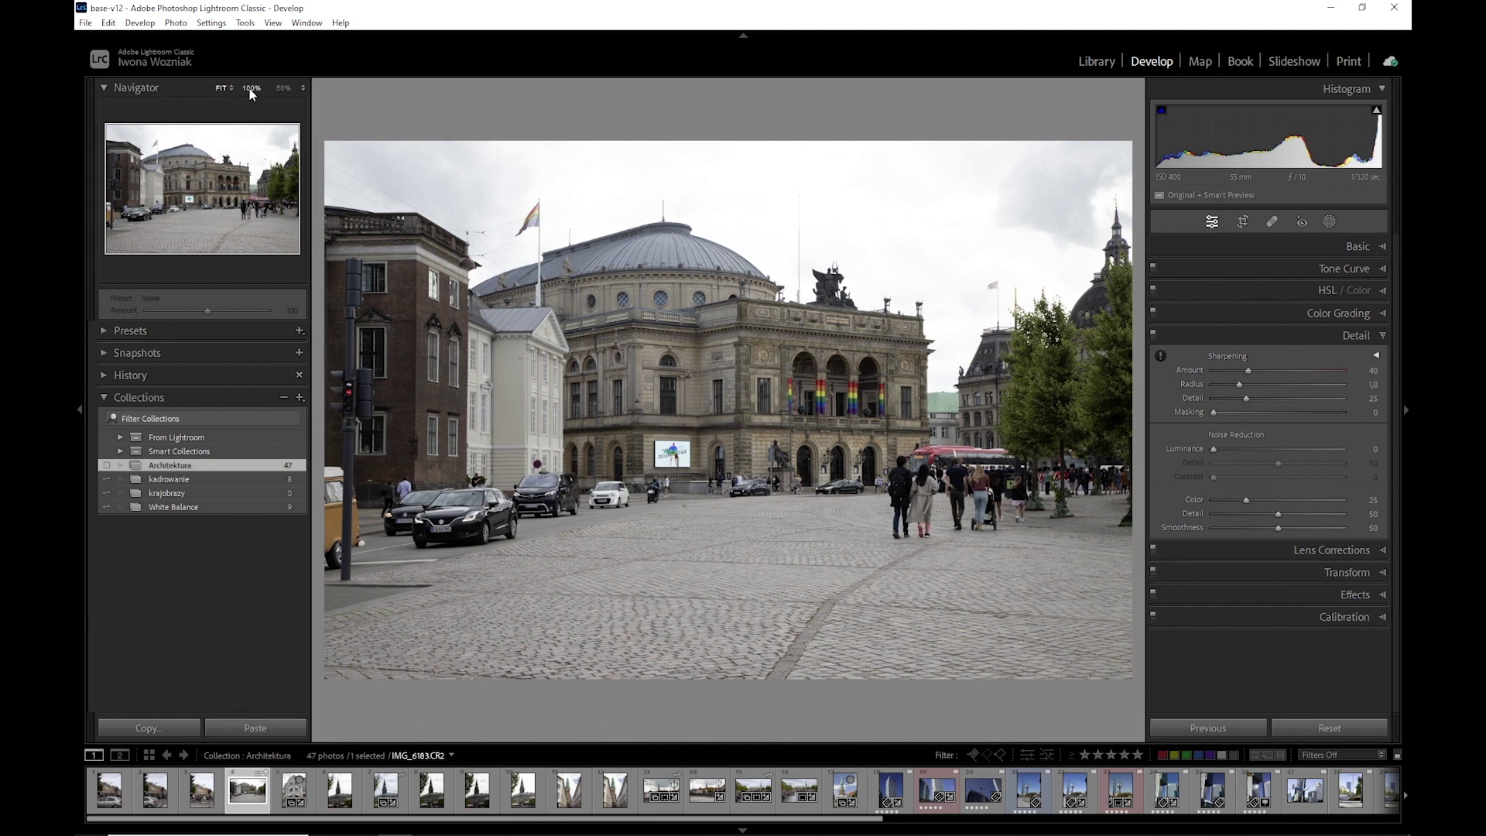
left_click(249, 88)
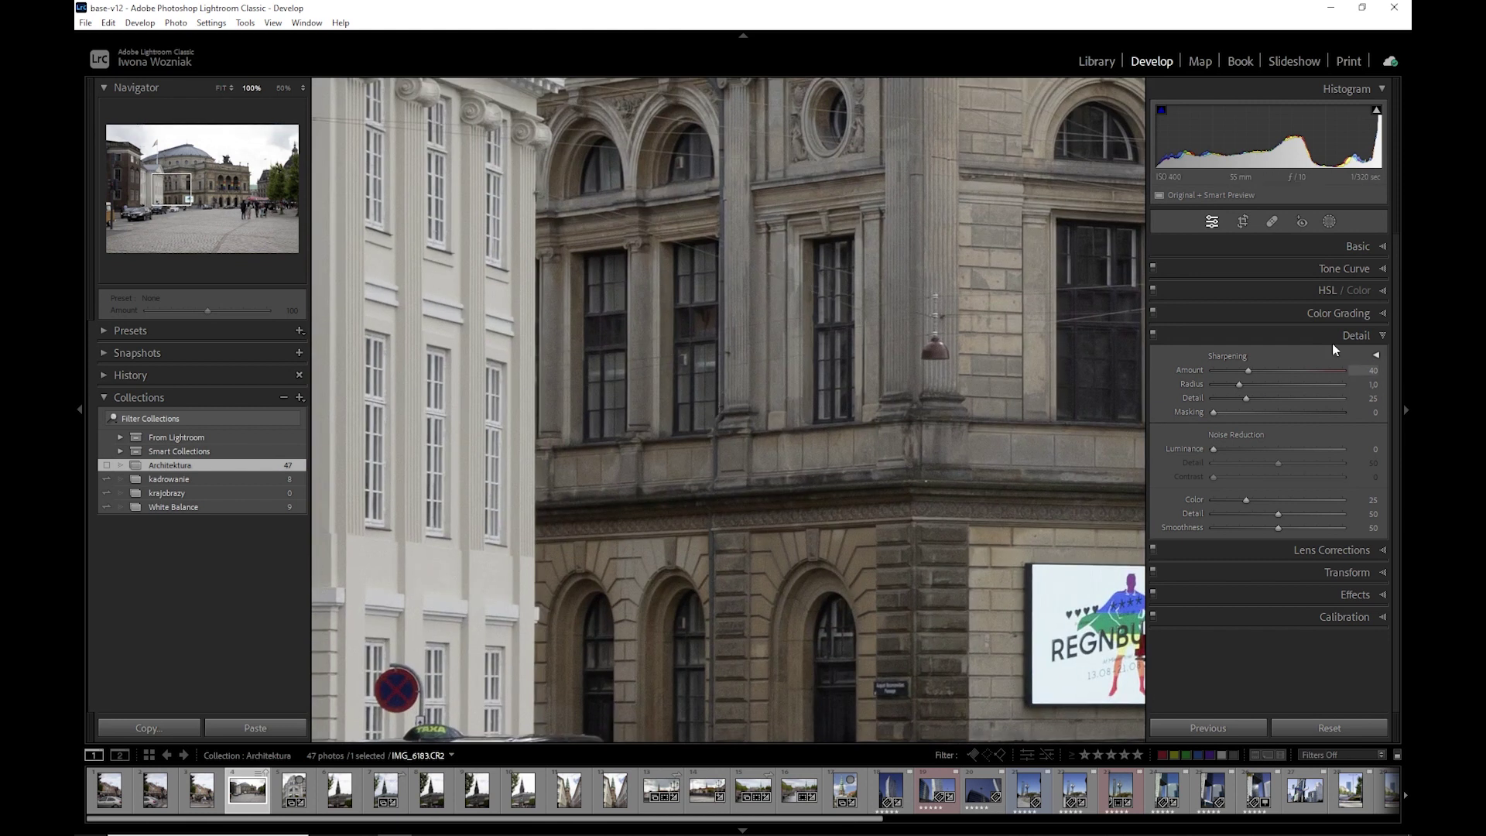
left_click(736, 308)
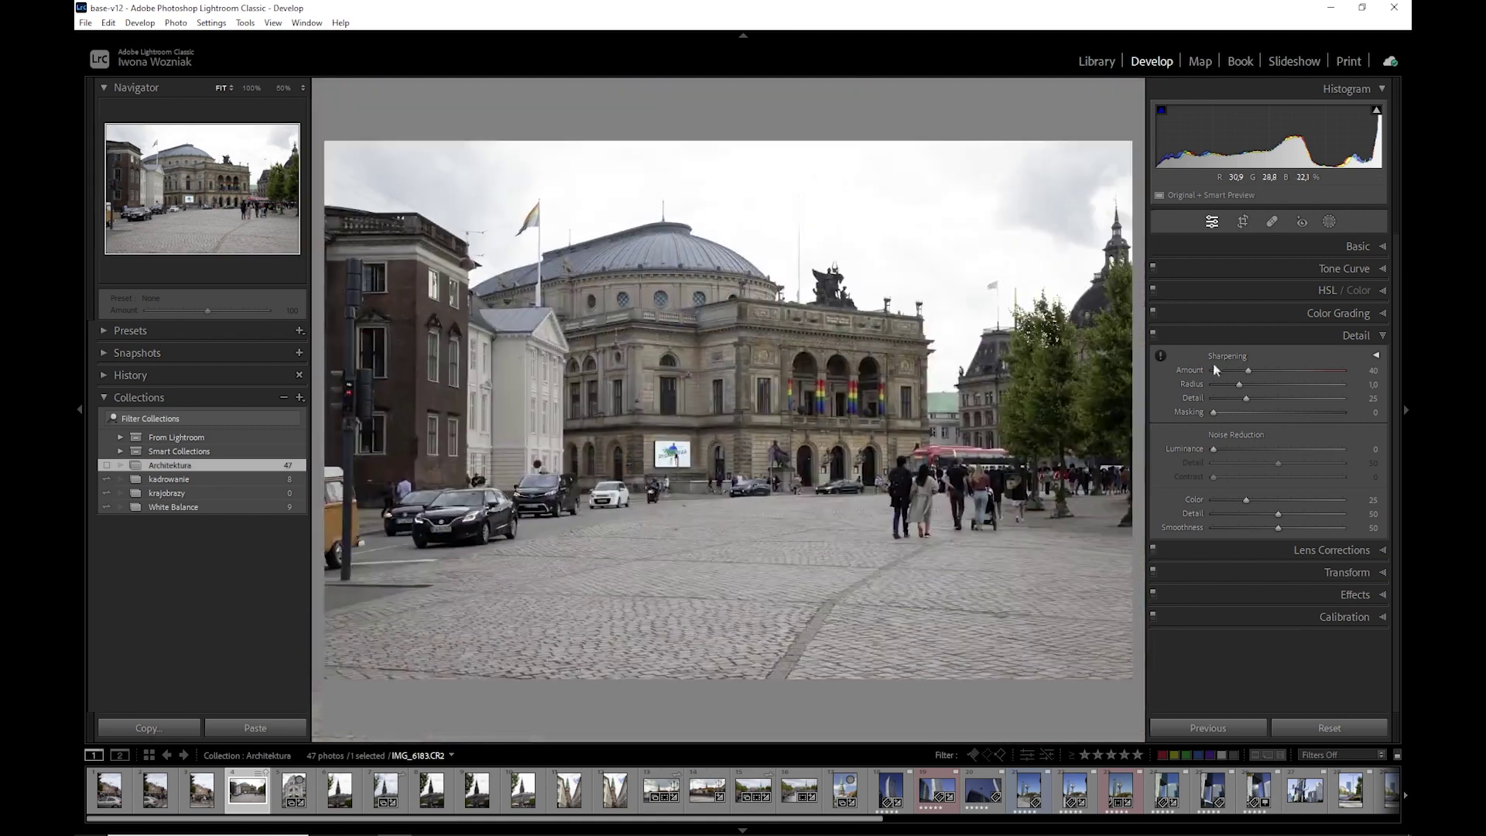
mouse_move(1159, 355)
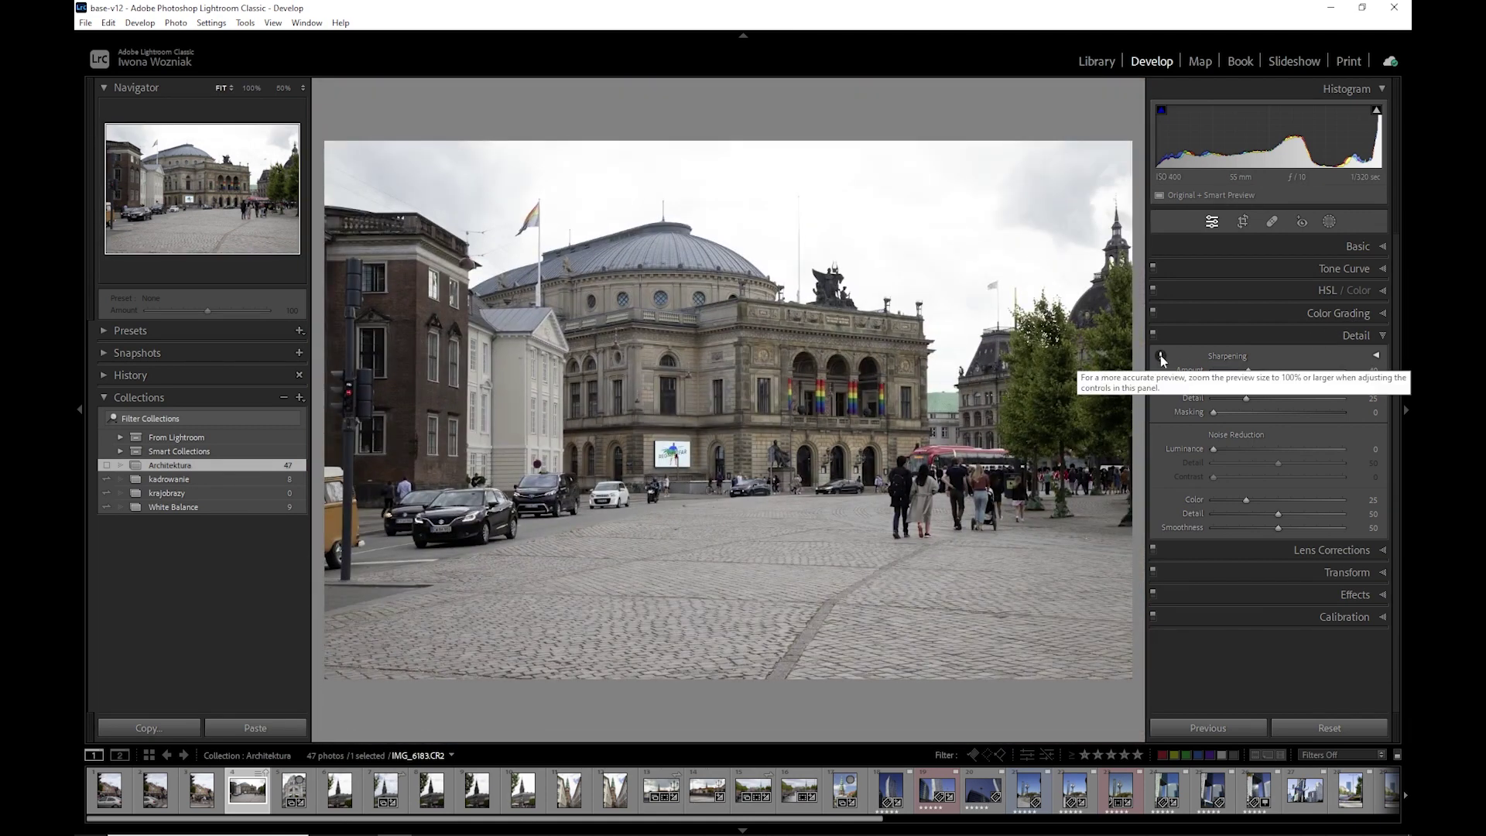
left_click(1160, 359)
mouse_move(480, 404)
left_mouse_down()
mouse_move(731, 504)
mouse_move(745, 440)
left_mouse_up()
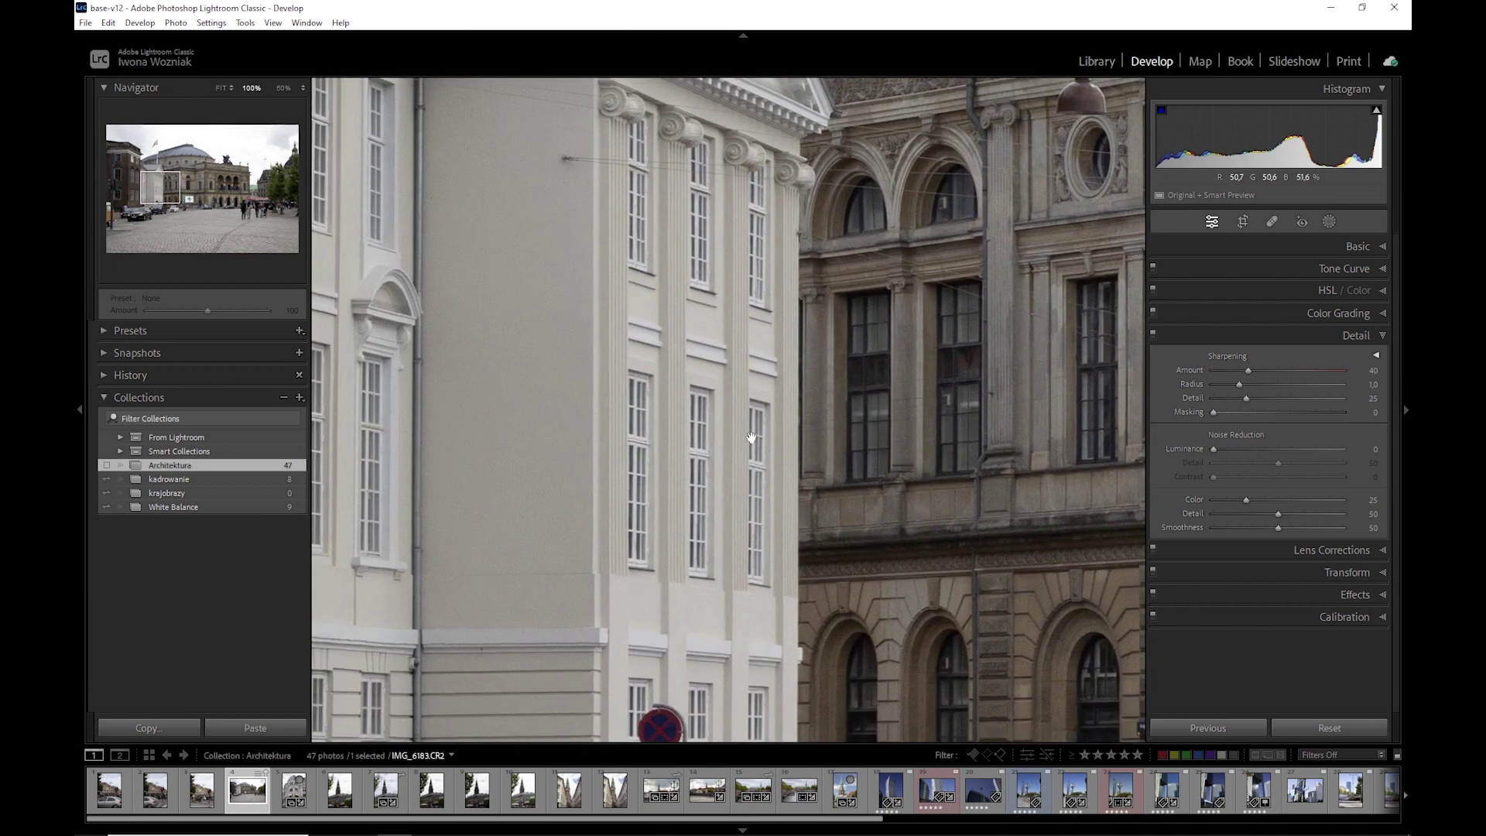
left_click(751, 437)
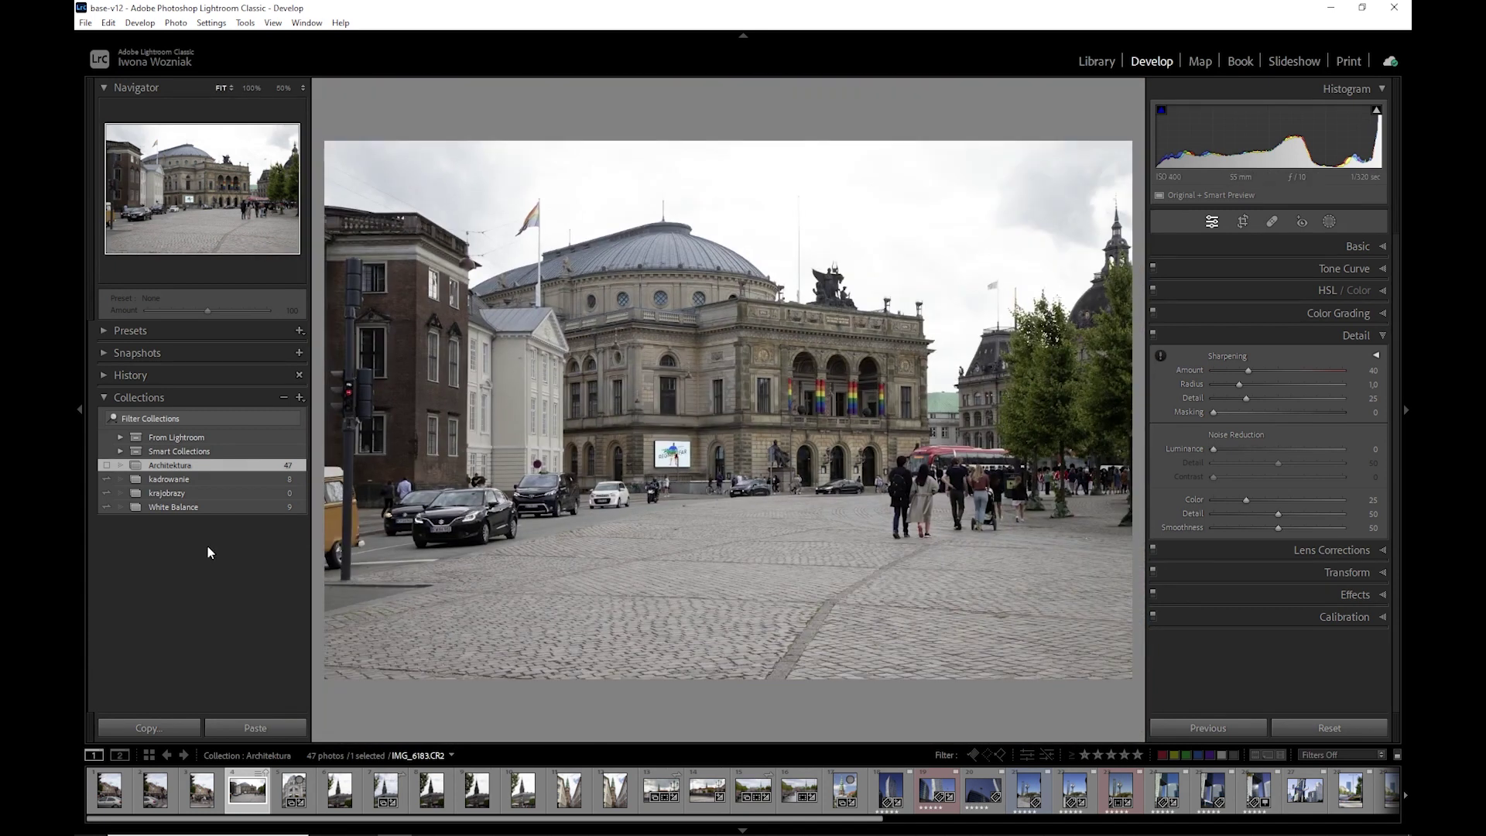
left_click(1378, 355)
Center the Detail close-up preview on the round dome window and view the photo at 100%.
left_click_drag(1212, 394, 1214, 405)
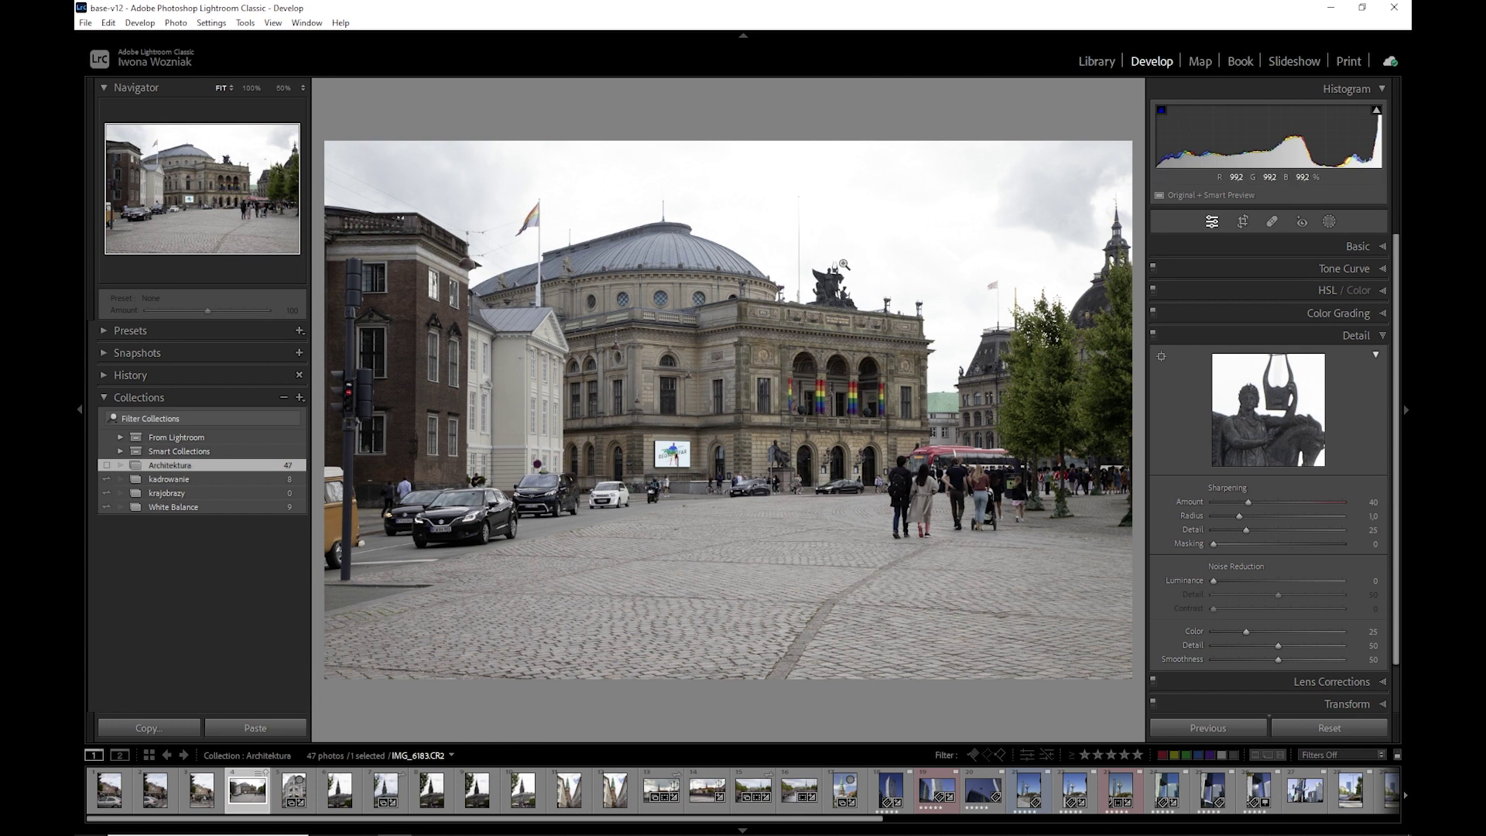
left_click(1161, 359)
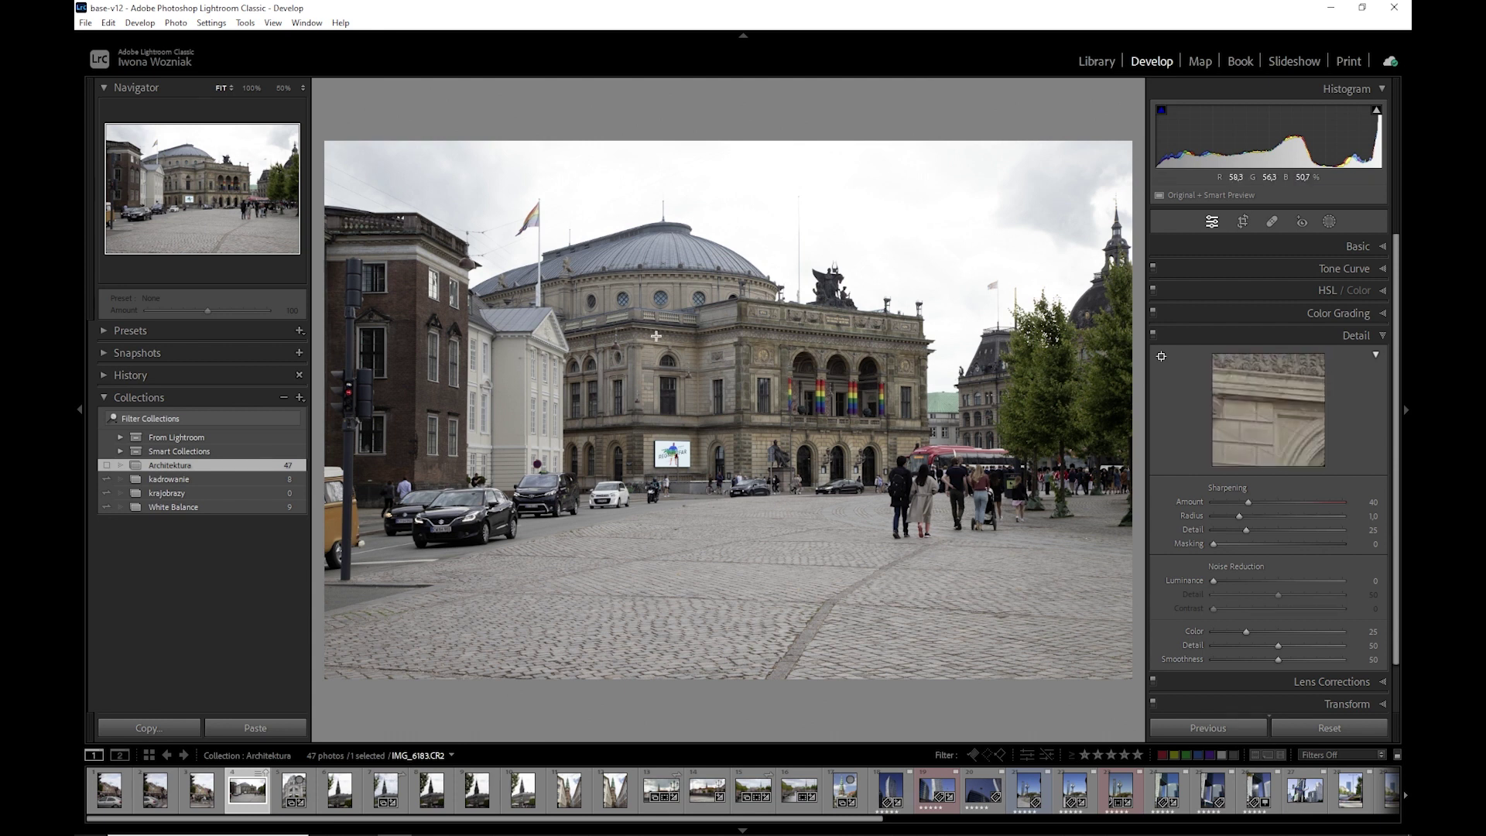
left_click(660, 302)
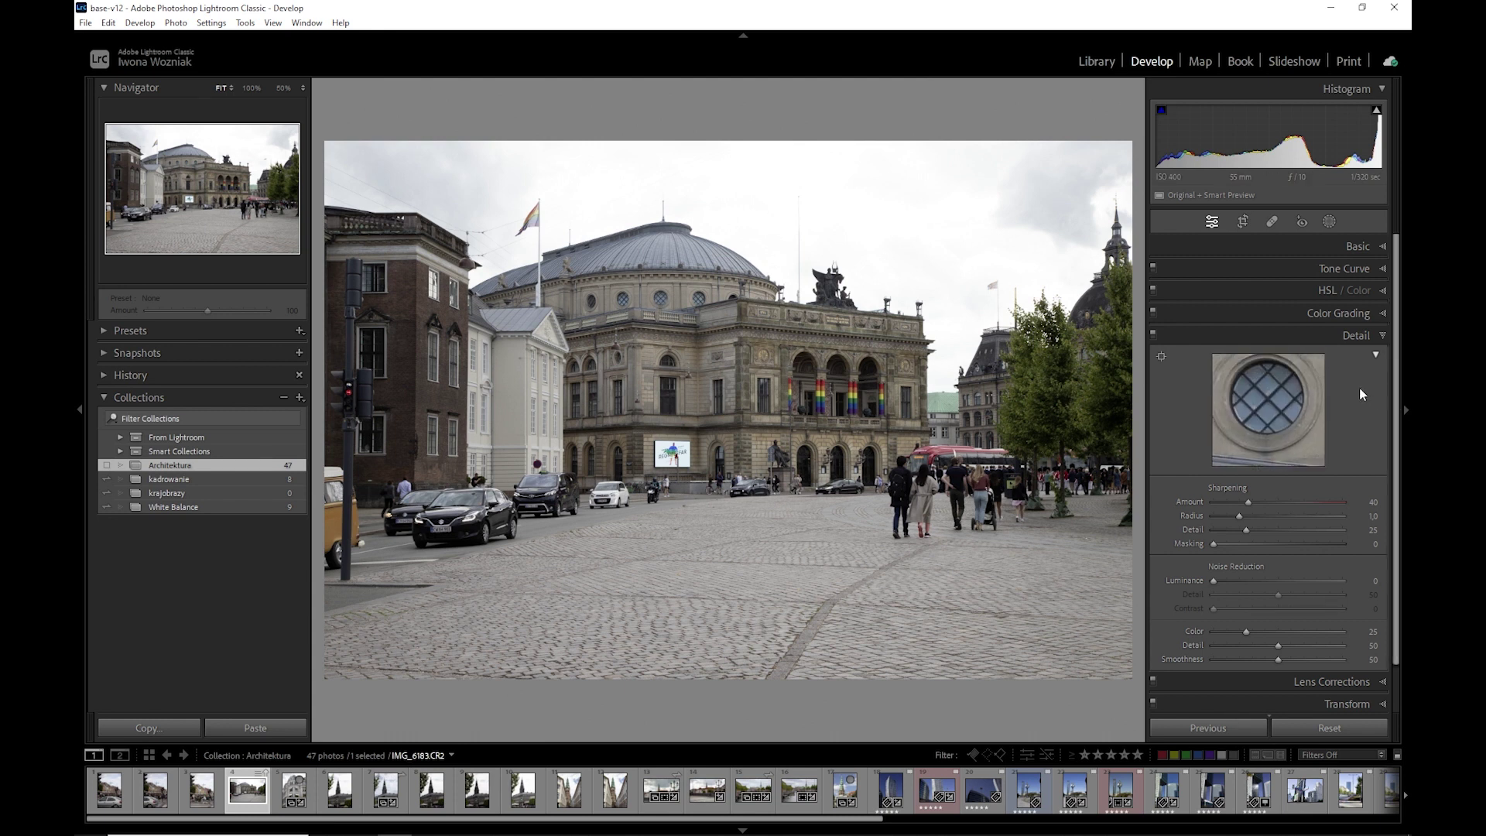
left_click_drag(1277, 400, 1266, 399)
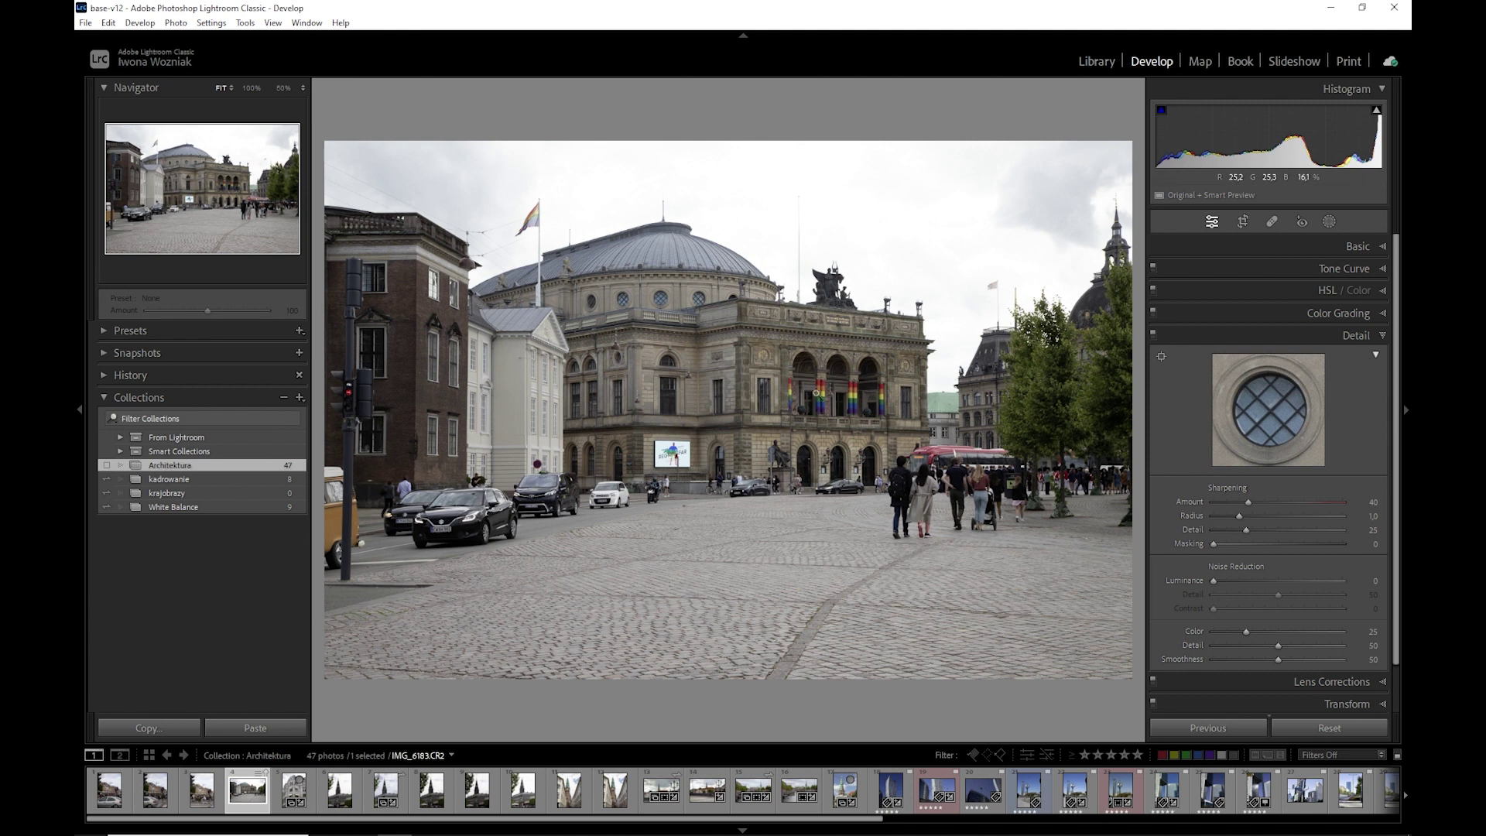
left_click(698, 394)
Pan the 100% view to the white building and set sharpening Amount to 35.
left_click_drag(487, 453, 727, 470)
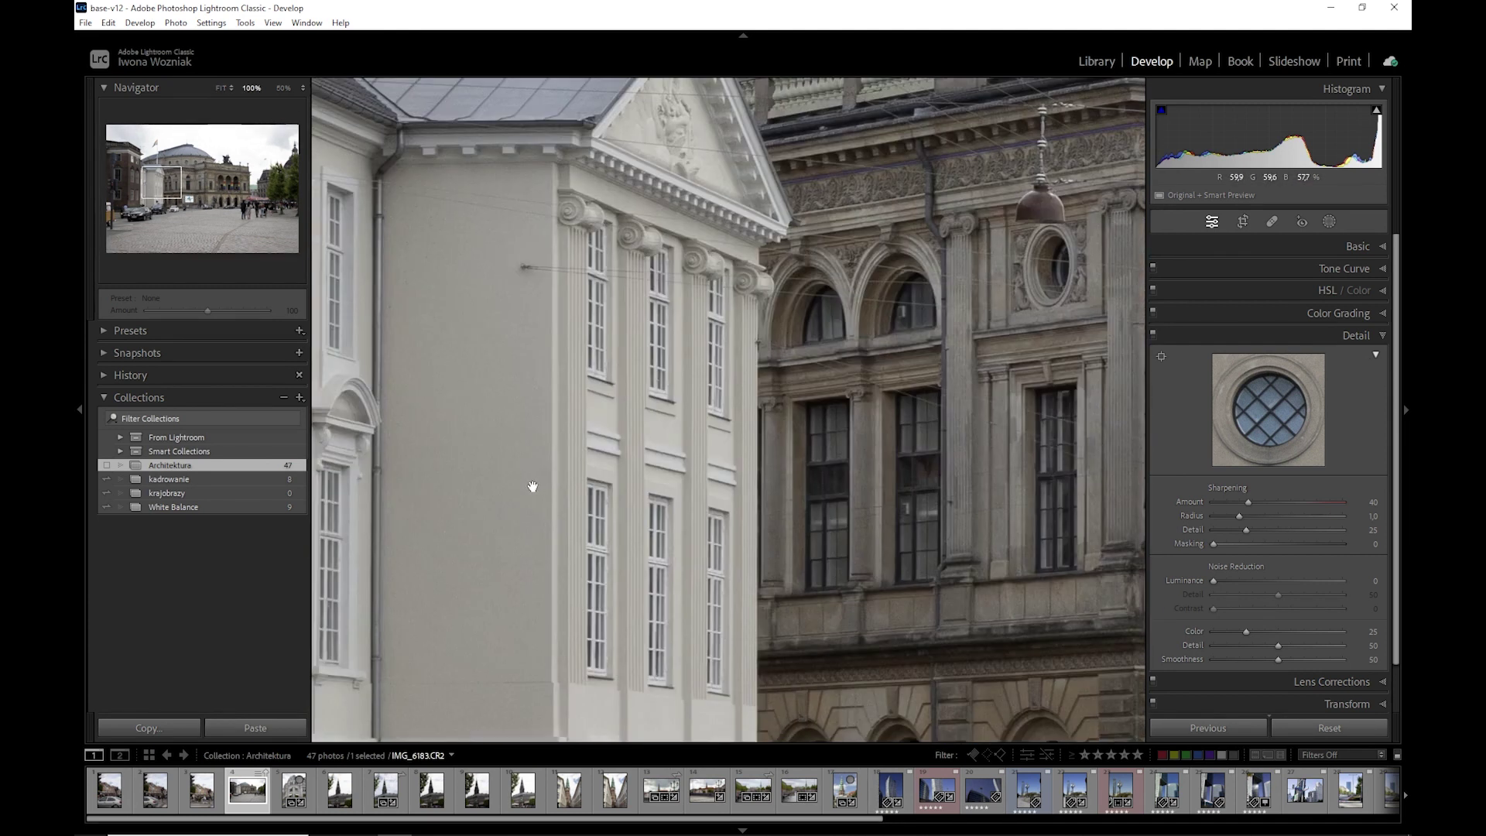
left_click_drag(530, 487, 593, 425)
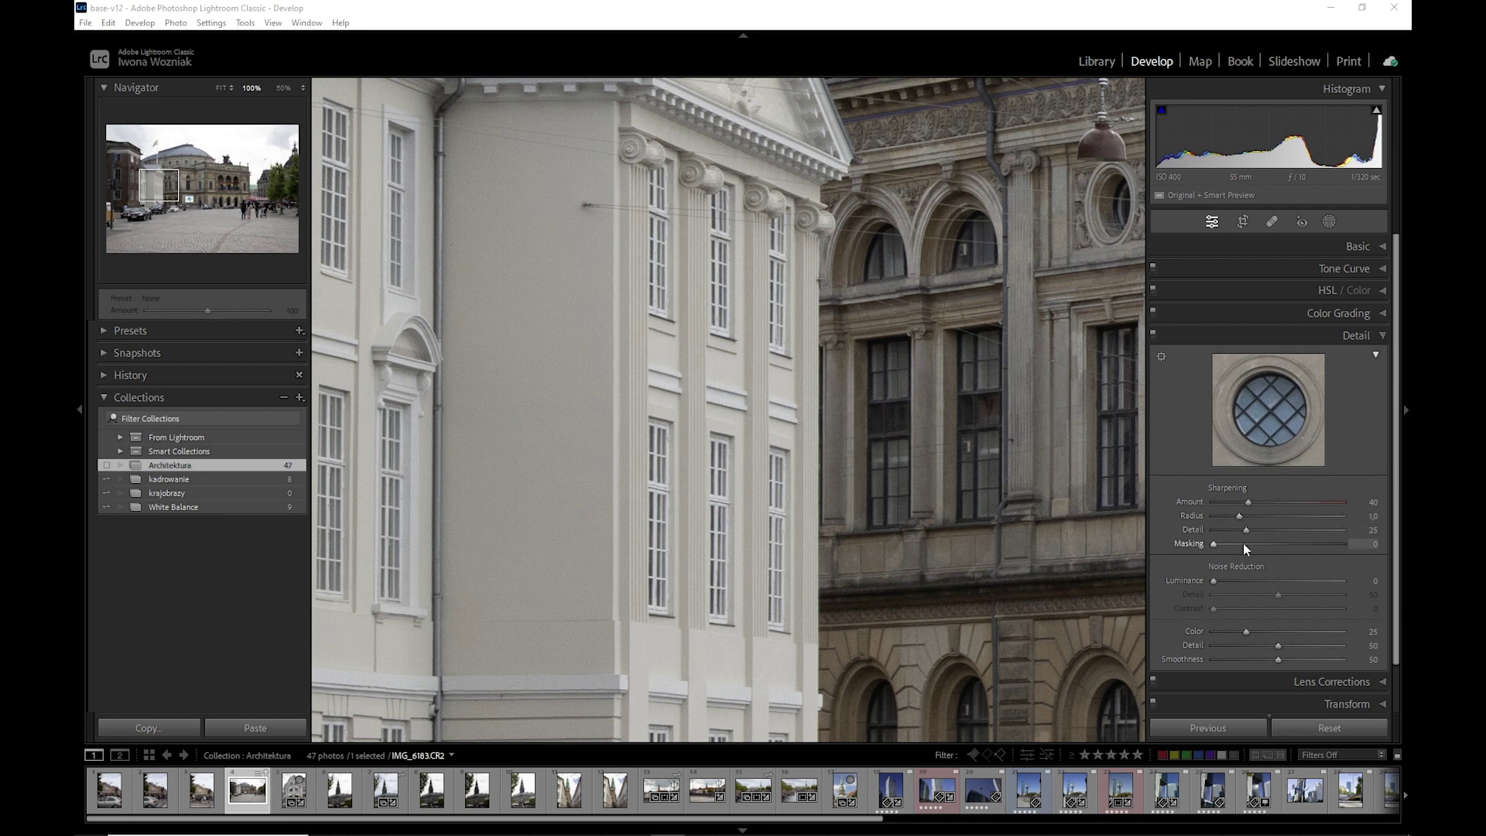
left_click_drag(1246, 503, 1248, 503)
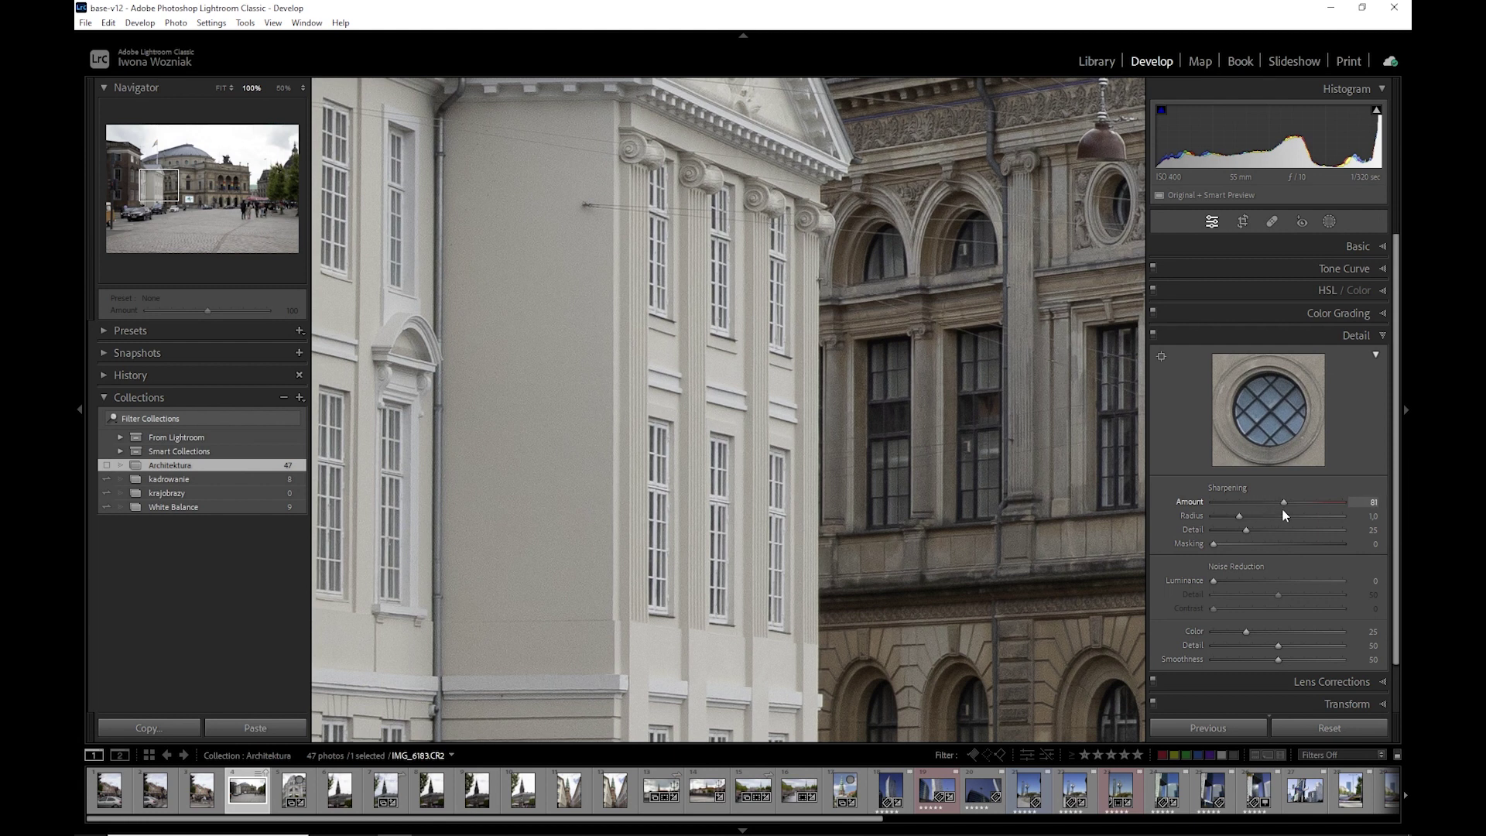
left_click_drag(1281, 508, 1254, 509)
key("Up")
key("Up")
Try sharpening Amount values from 0 to 150 under the grayscale preview, settling at 68.
key("alt")
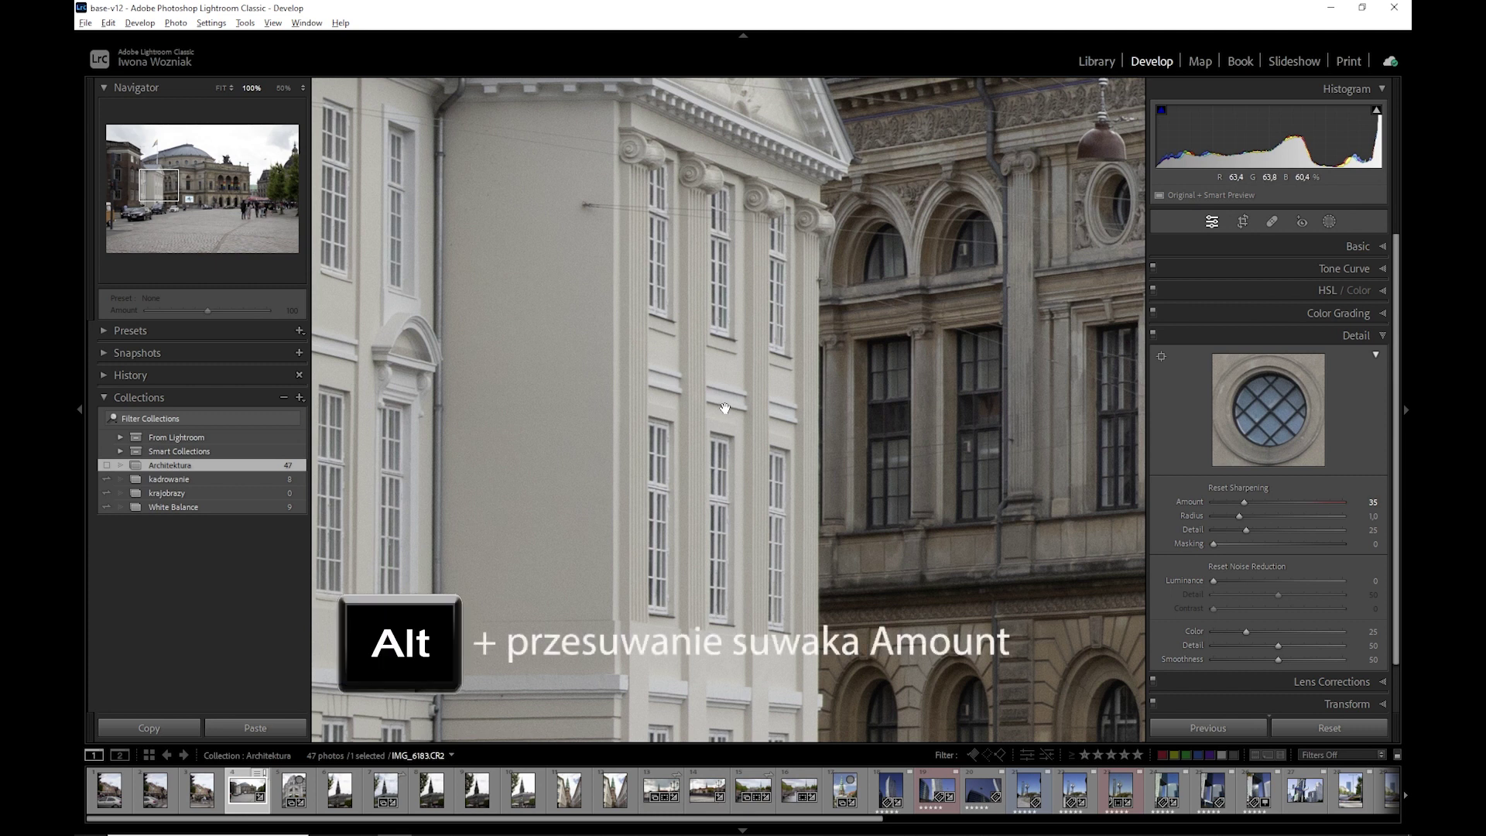
left_click_drag(1242, 503, 1248, 505)
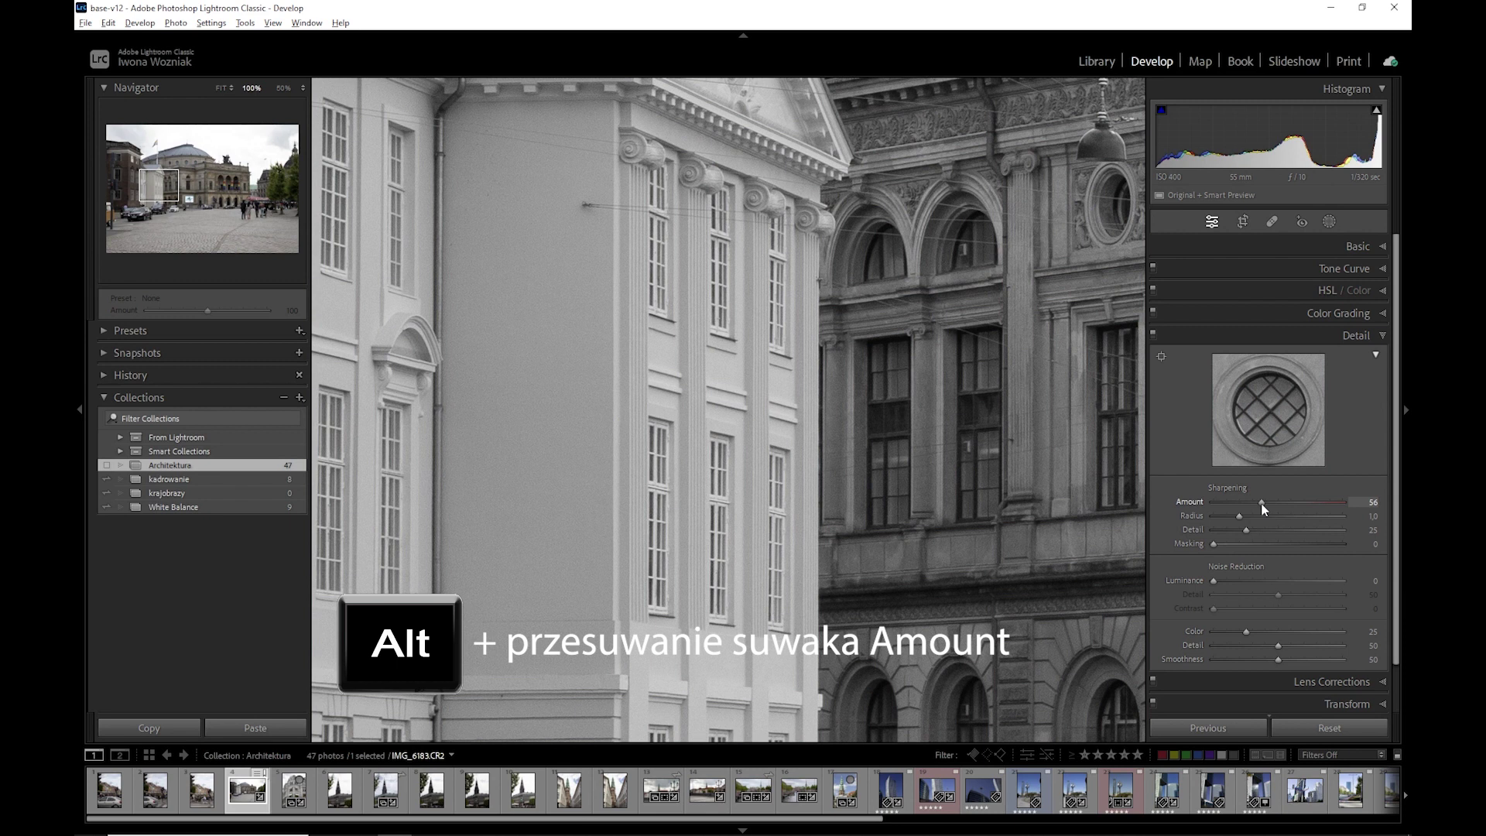
left_click_drag(1267, 504, 1268, 505)
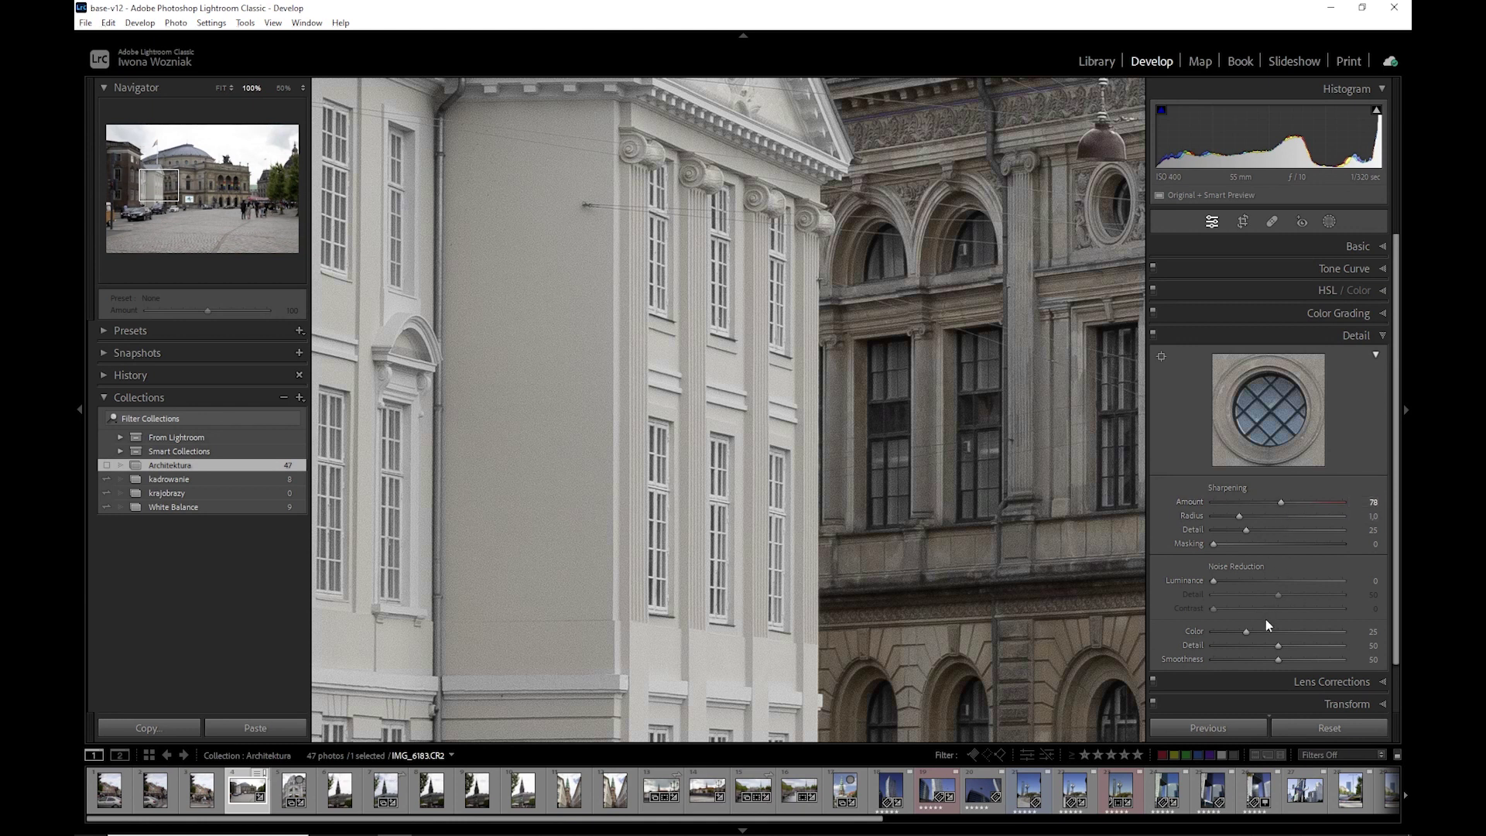
left_click(1279, 502, "alt")
left_click_drag(1236, 507, 1378, 508)
mouse_move(1377, 501)
left_mouse_down()
mouse_move(1125, 513)
mouse_move(1241, 517)
left_mouse_up()
left_click_drag(1270, 514, 1273, 513)
Push sharpening Amount to 150 in grayscale, then view the dome at full size.
key("alt")
left_click_drag(1271, 503, 1321, 512)
left_click_drag(1345, 524, 1344, 523)
left_click(977, 174)
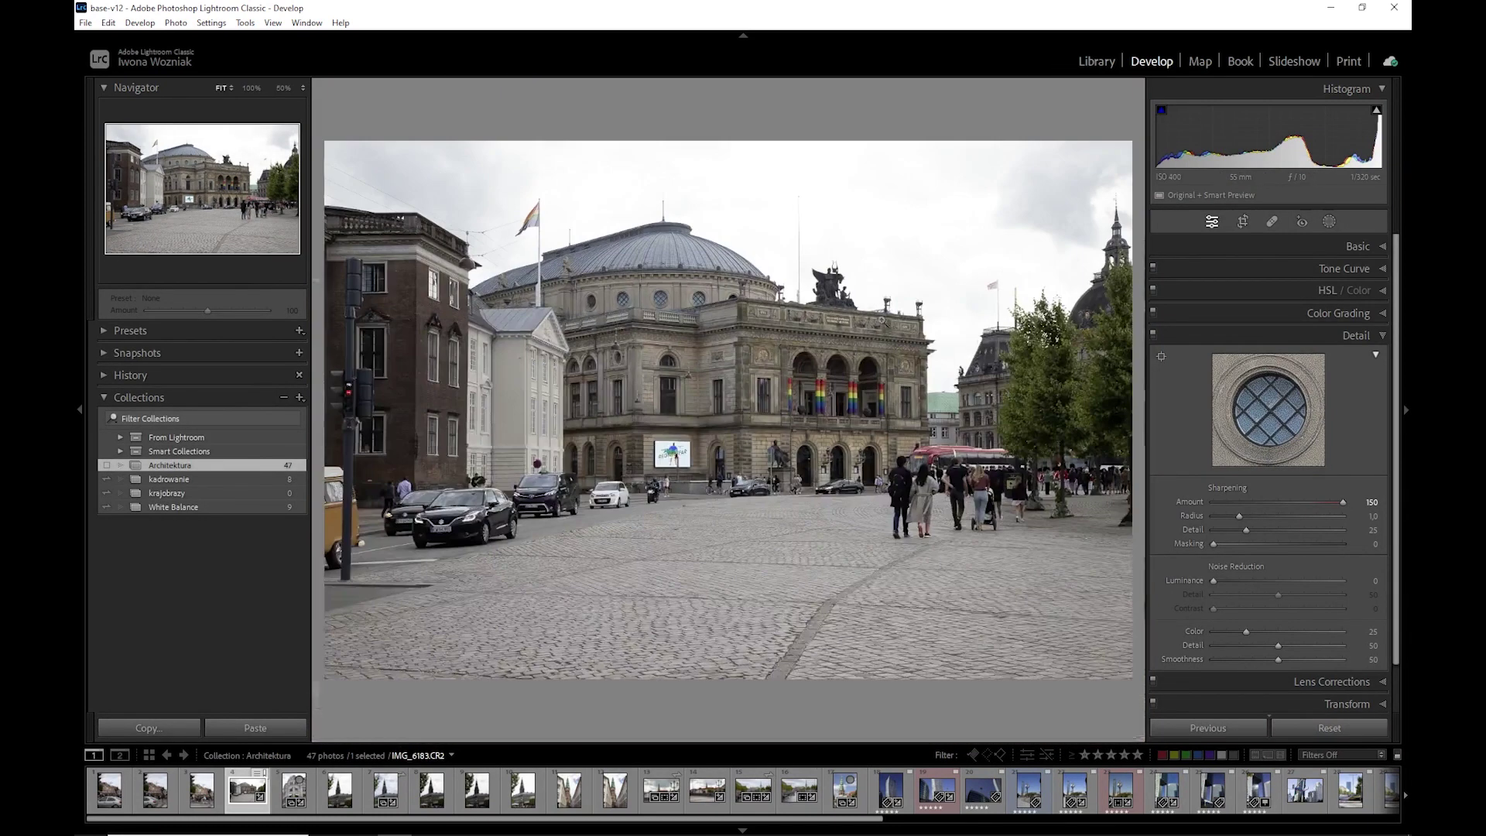
left_click(888, 235)
left_click(513, 292)
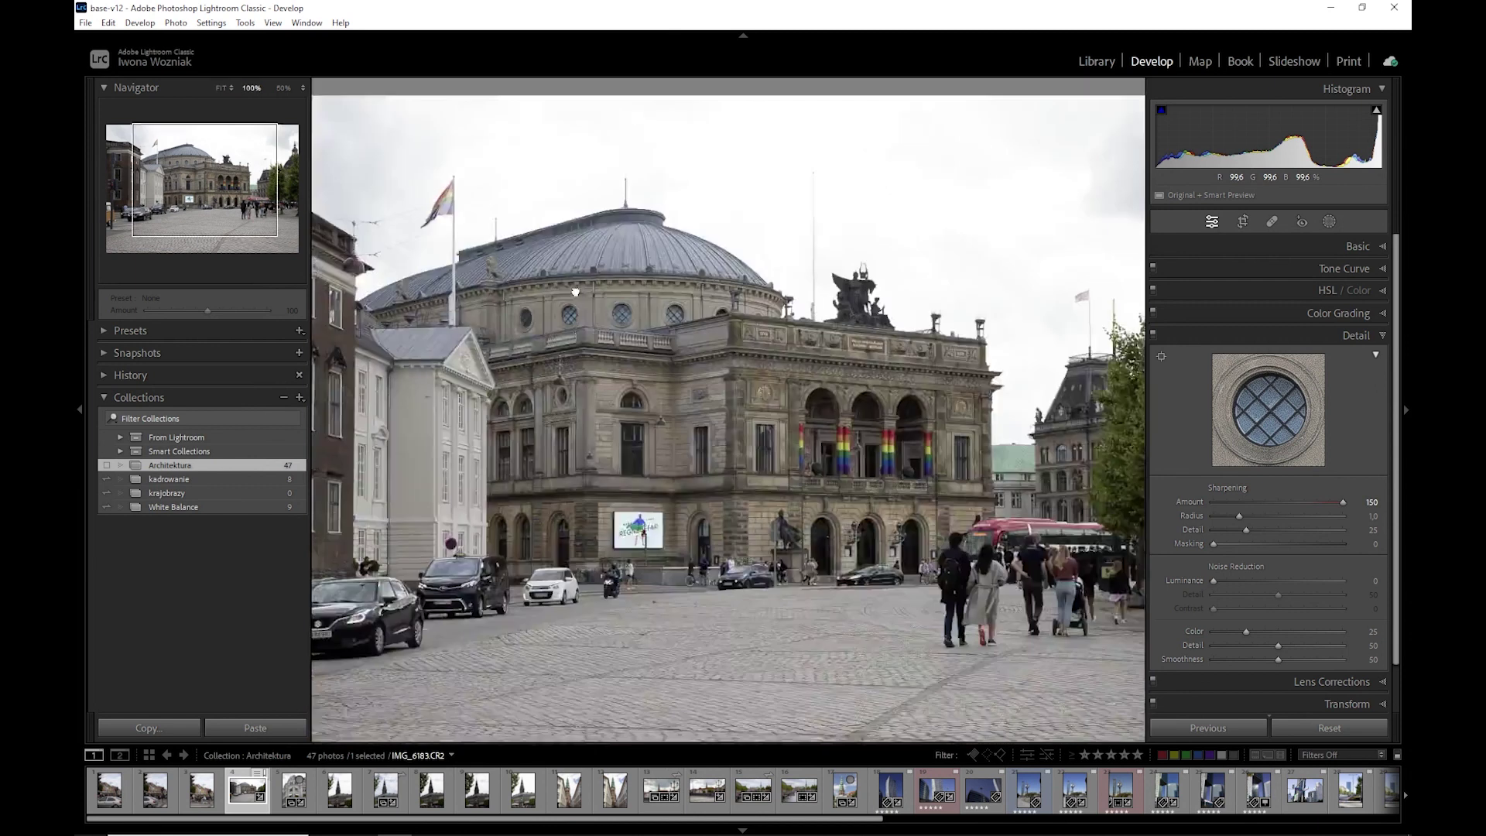
left_click(631, 295)
mouse_move(697, 259)
left_mouse_down()
mouse_move(607, 309)
mouse_move(906, 347)
mouse_move(681, 433)
left_mouse_up()
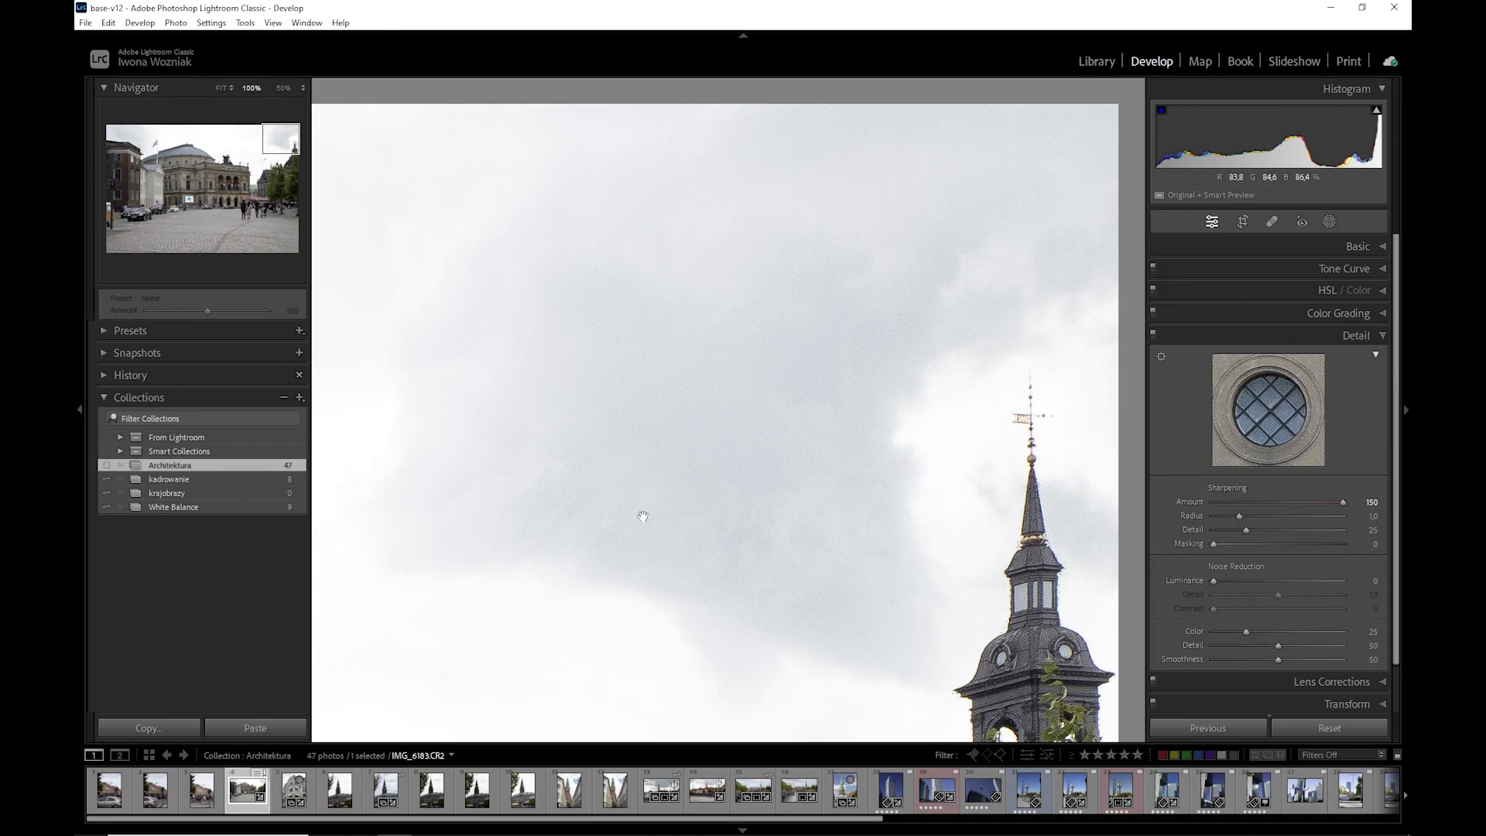
left_click(679, 325)
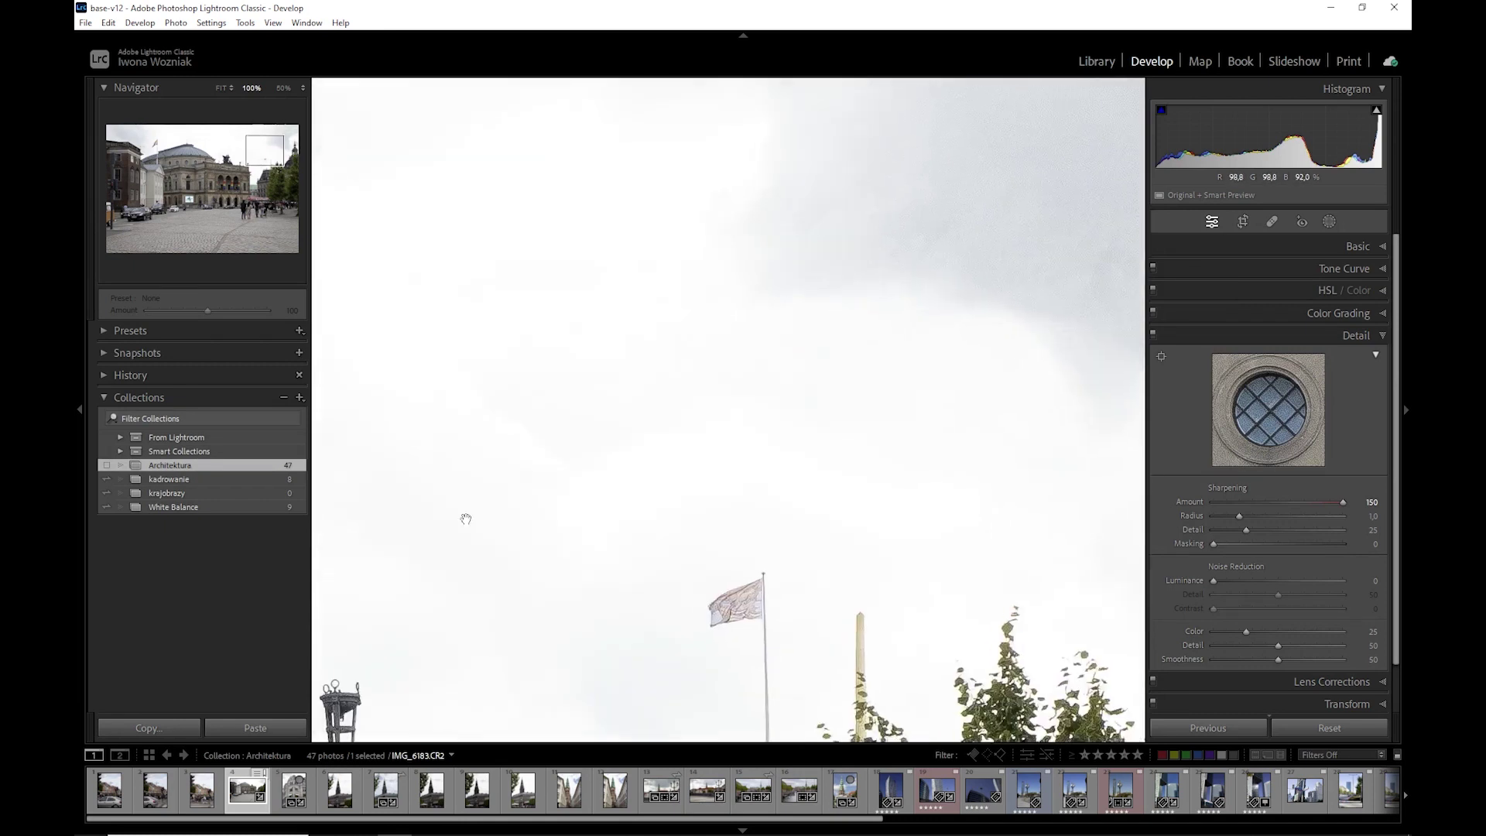
left_click(687, 459)
left_click(619, 503)
left_click_drag(633, 623, 633, 493)
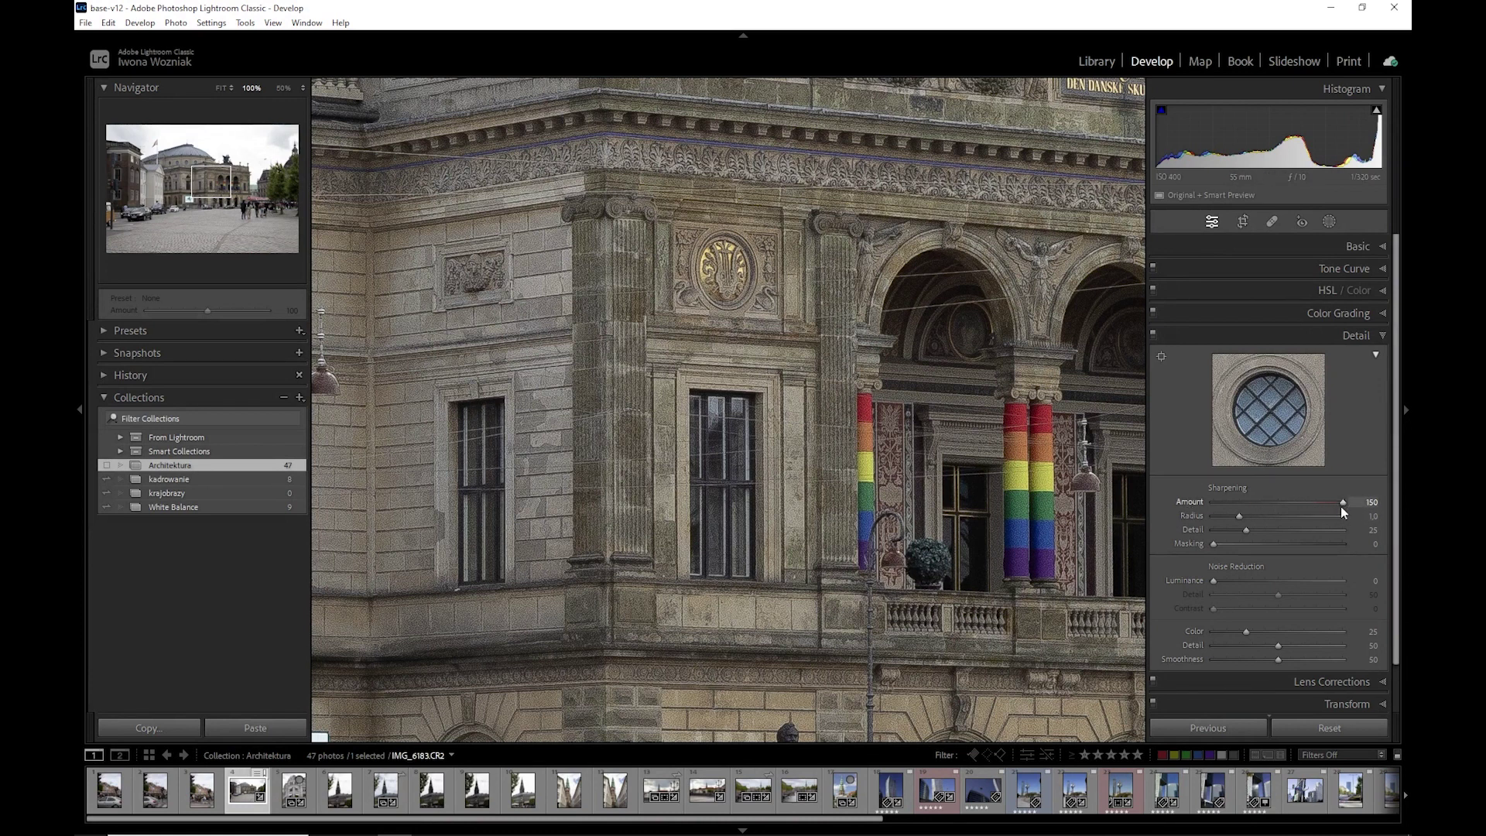
Lower sharpening Amount to 72 and pan the full-size view to the white building's wall.
left_click_drag(1341, 503, 1328, 503, "alt")
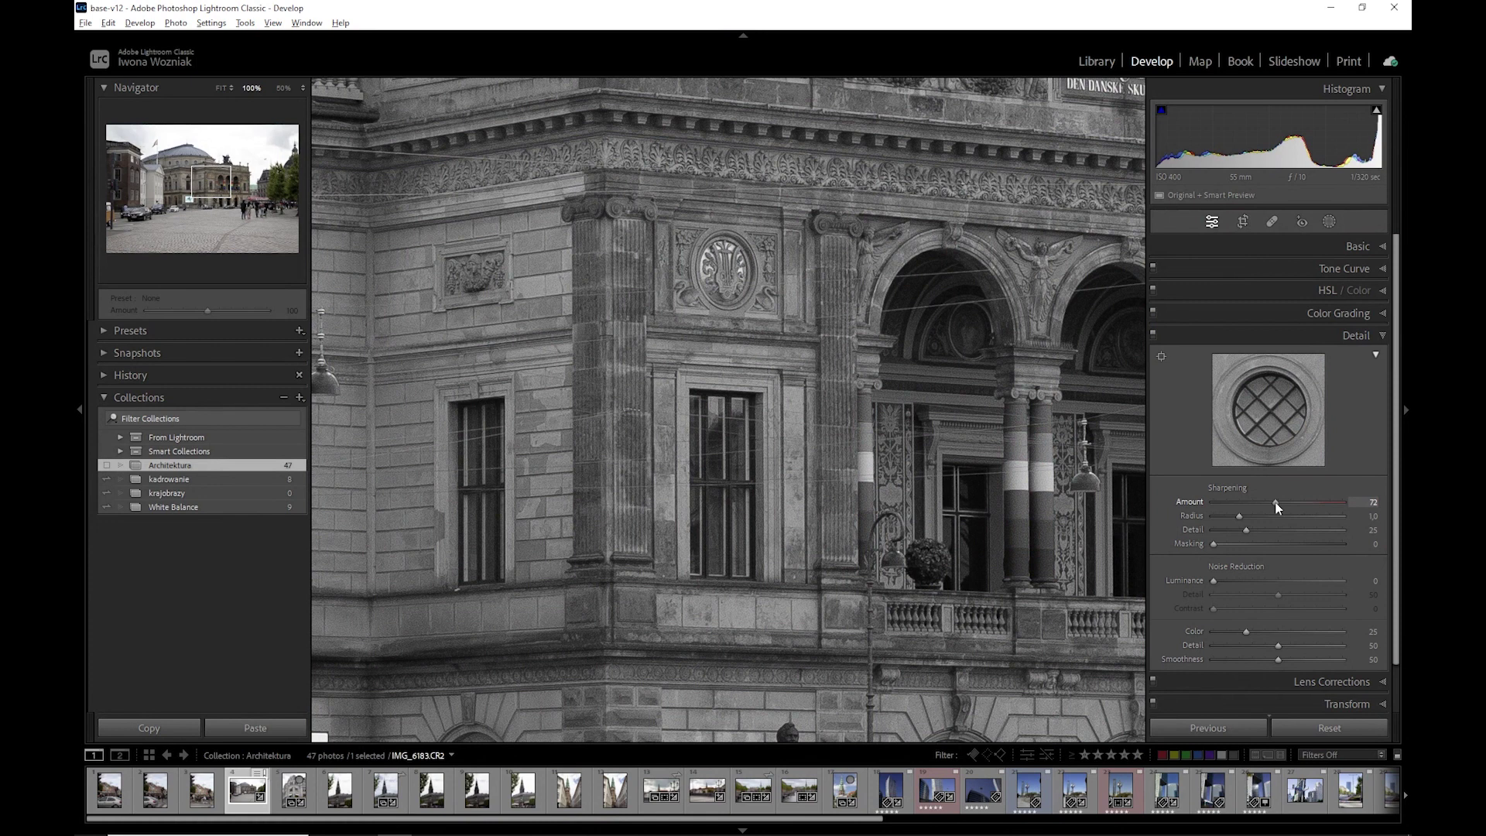
left_click_drag(1276, 503, 1275, 502)
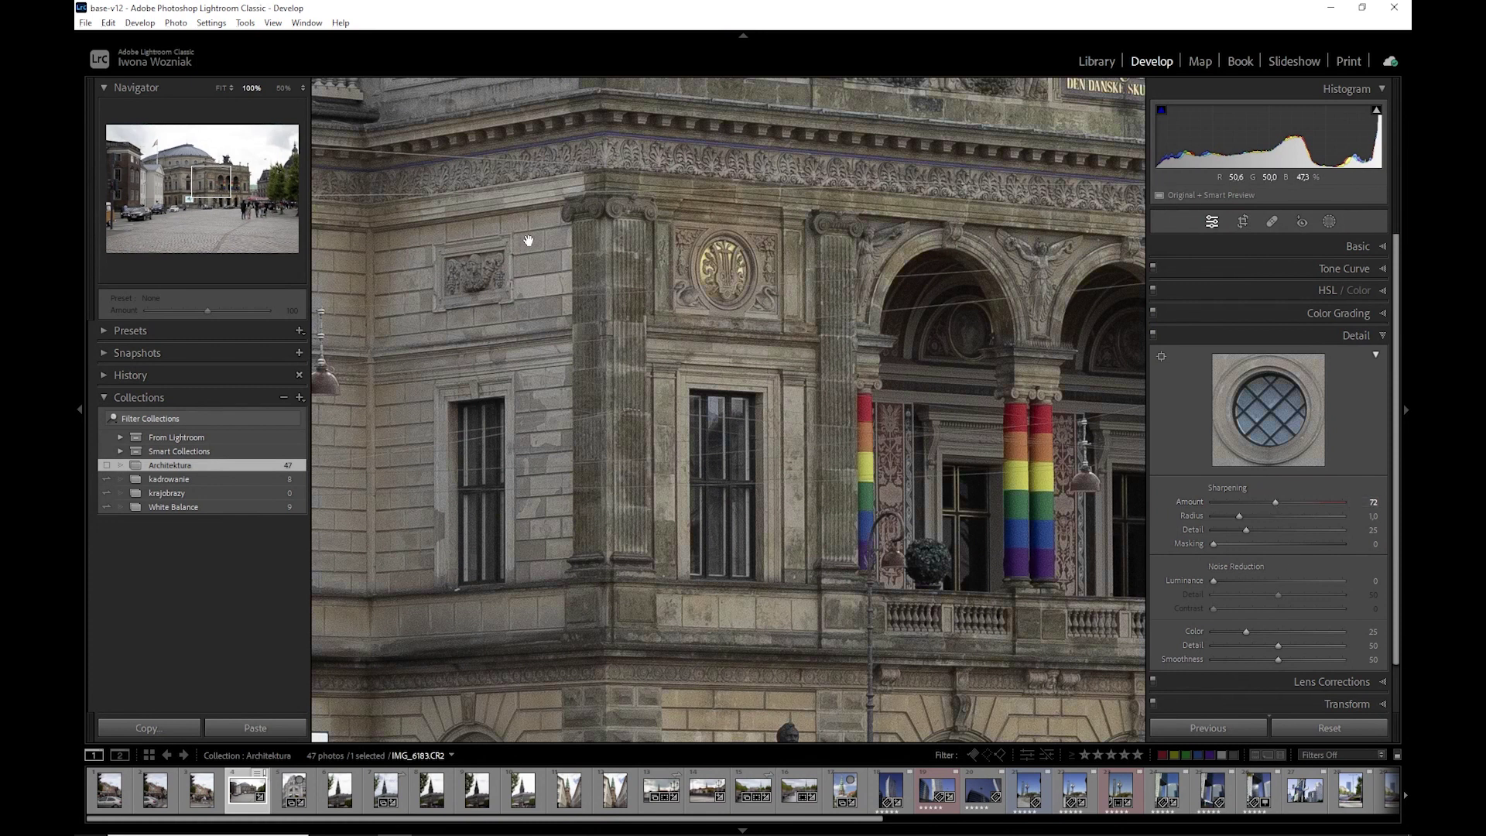
left_click_drag(450, 415, 708, 429)
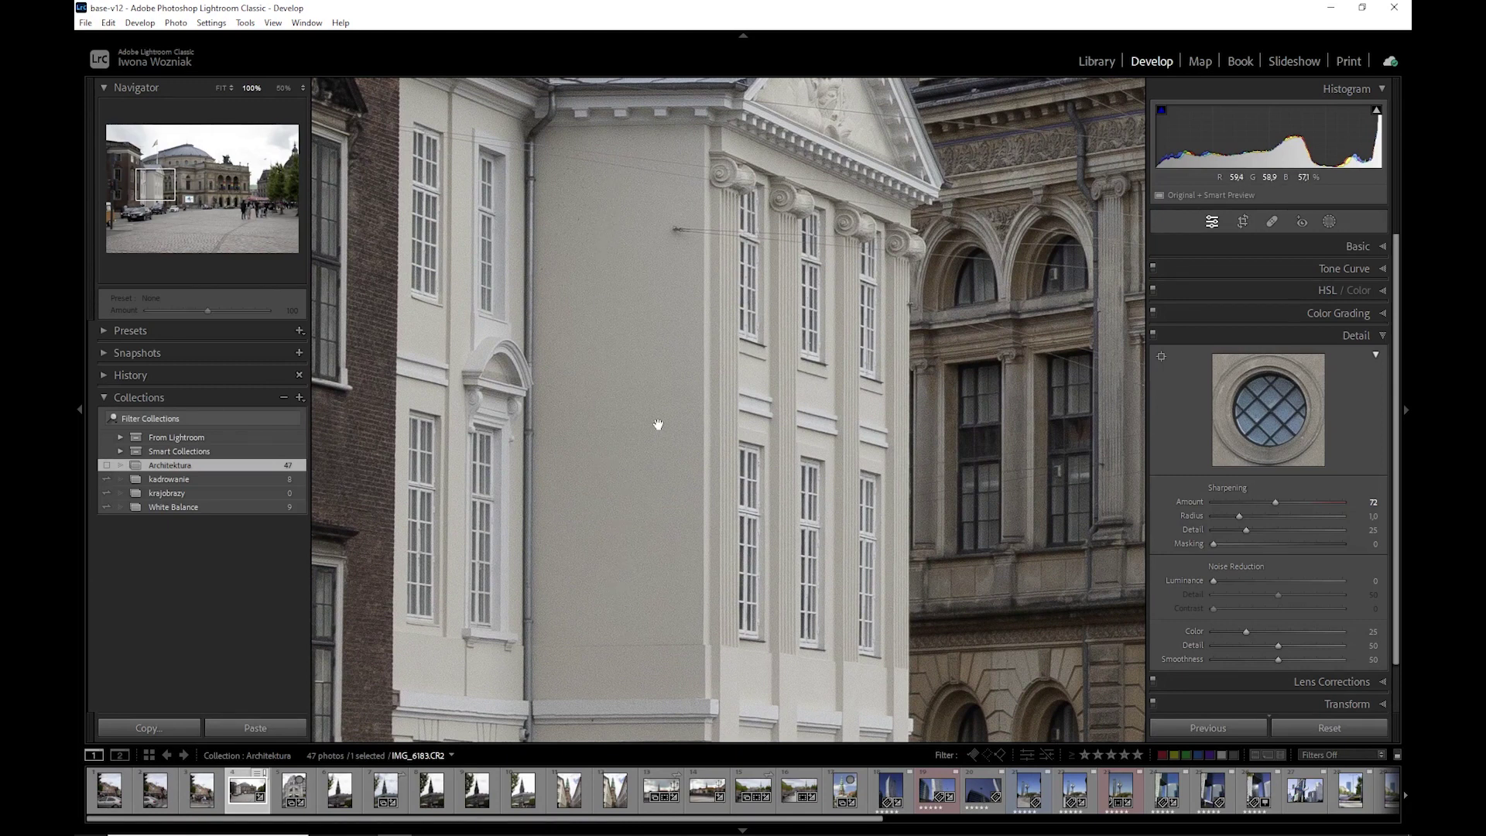
mouse_move(639, 498)
left_mouse_down()
mouse_move(635, 514)
mouse_move(570, 388)
left_mouse_up()
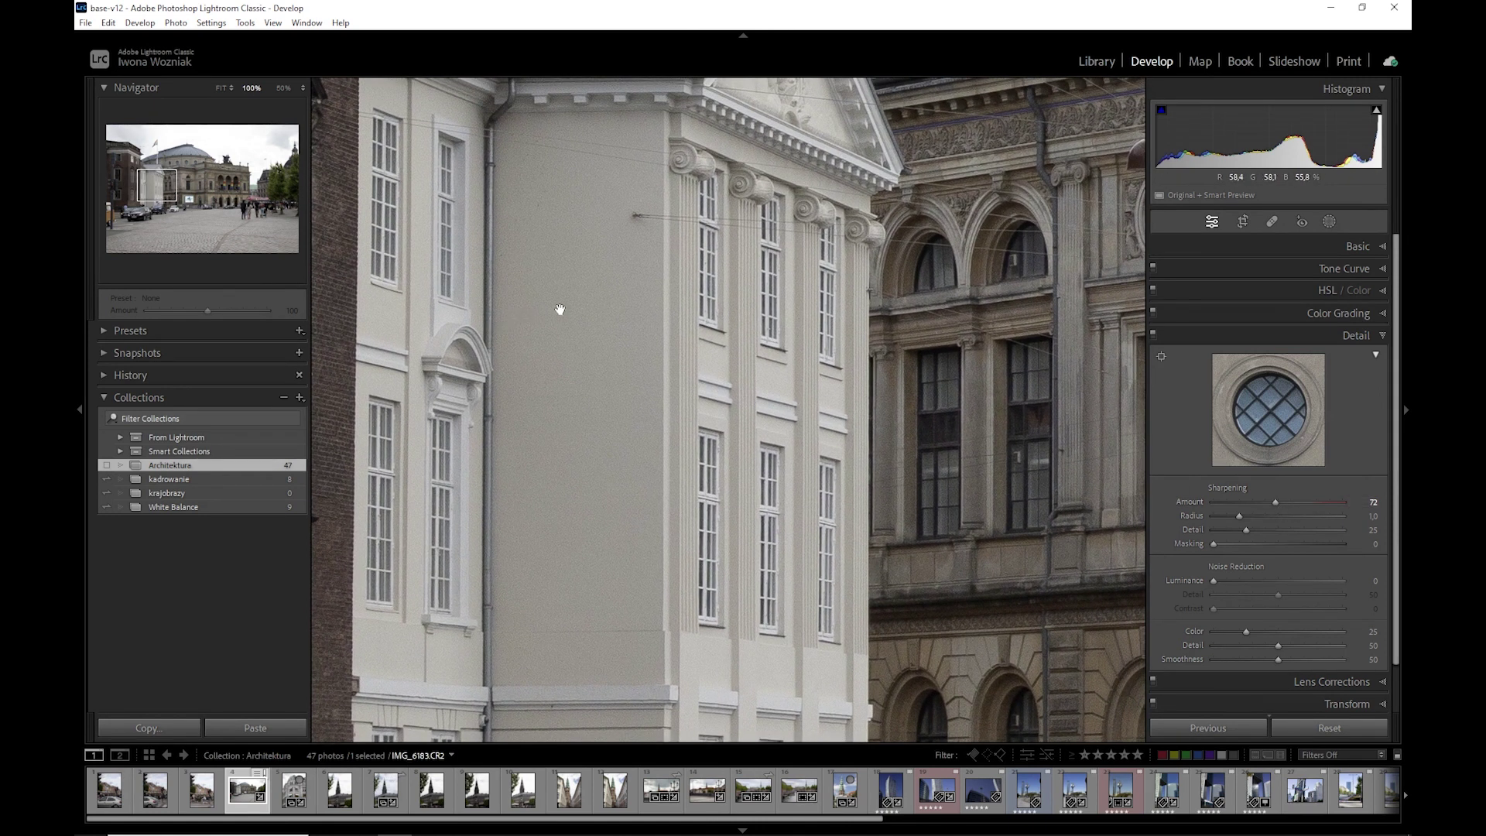
Set sharpening Radius to 1.3 using the grayscale preview, after trying 1.4 and 1.5.
left_click(1238, 517, "alt")
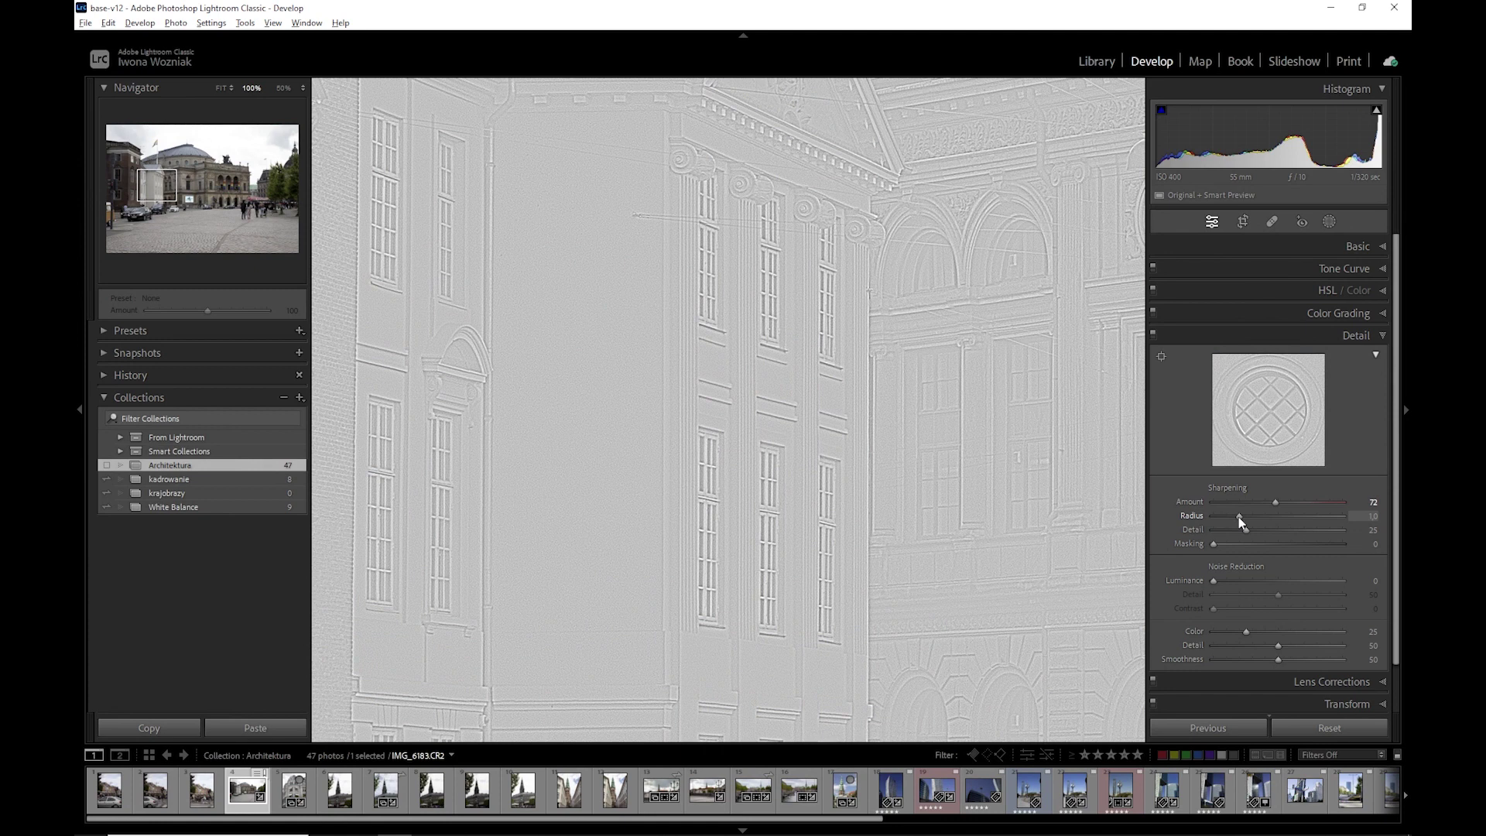
left_click_drag(1240, 517, 1258, 517)
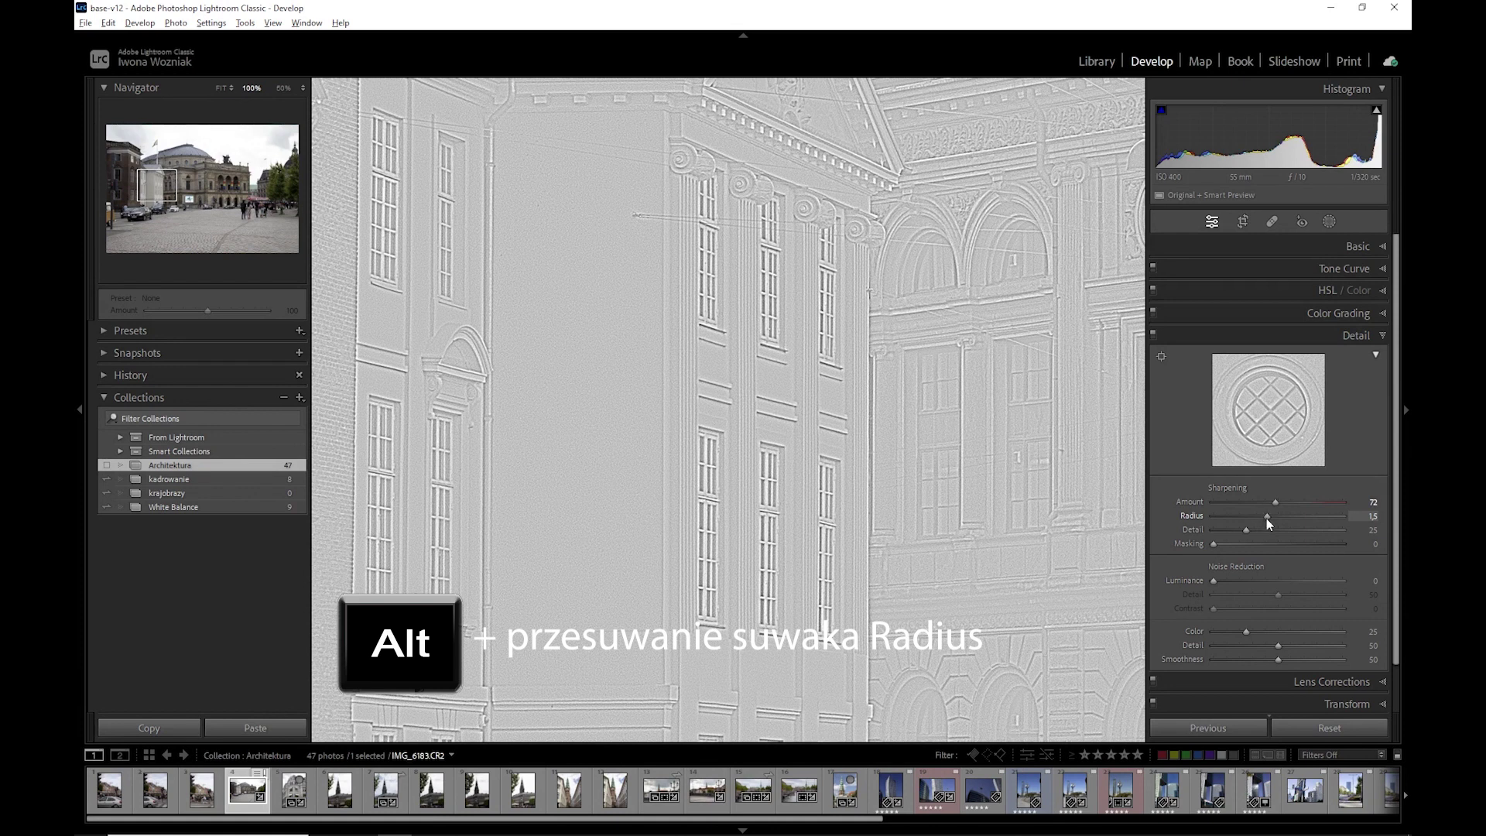
left_click_drag(1266, 517, 1262, 527)
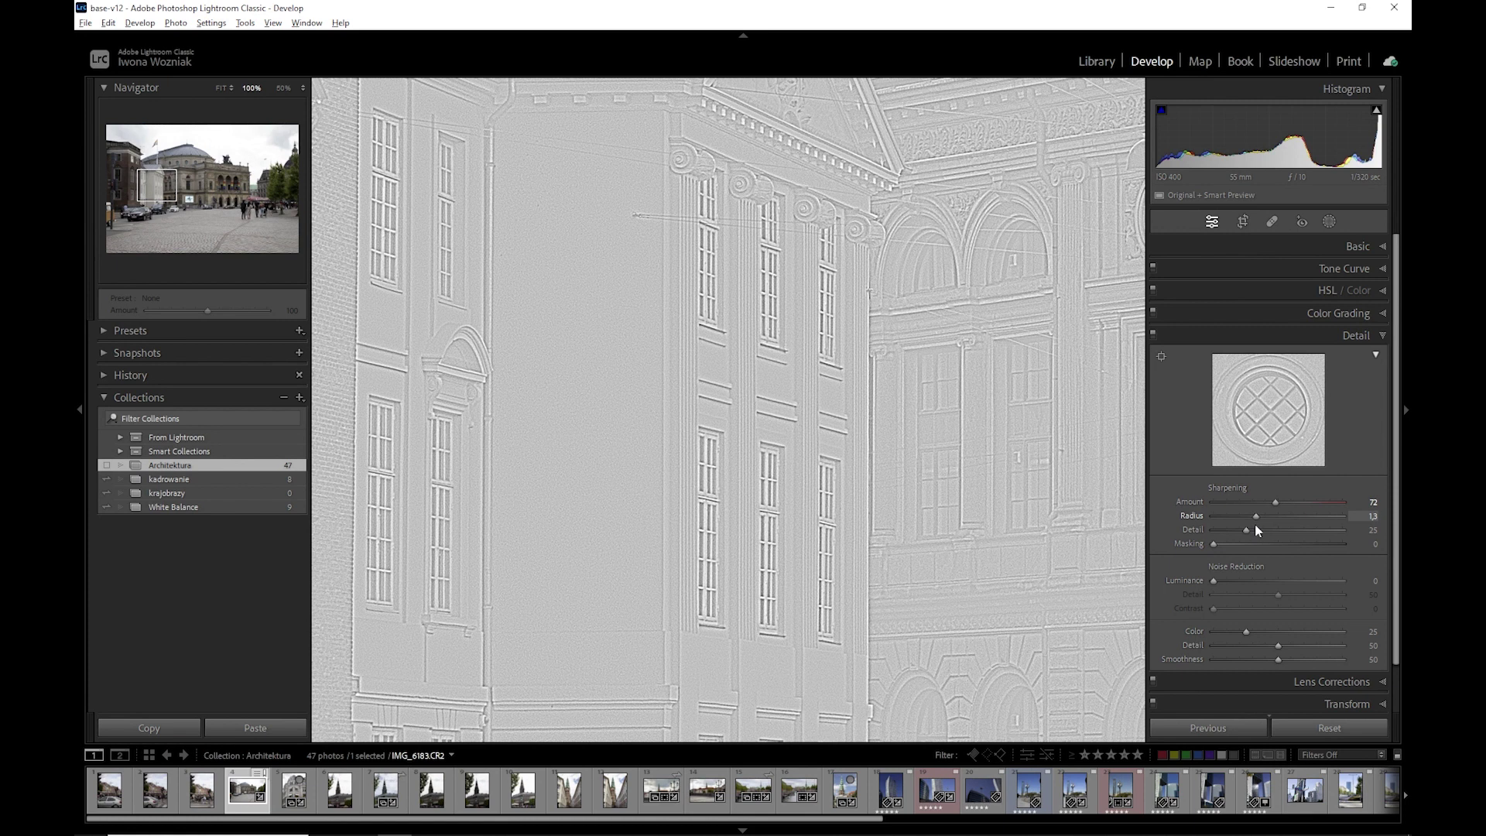
left_click_drag(1255, 523, 1255, 523)
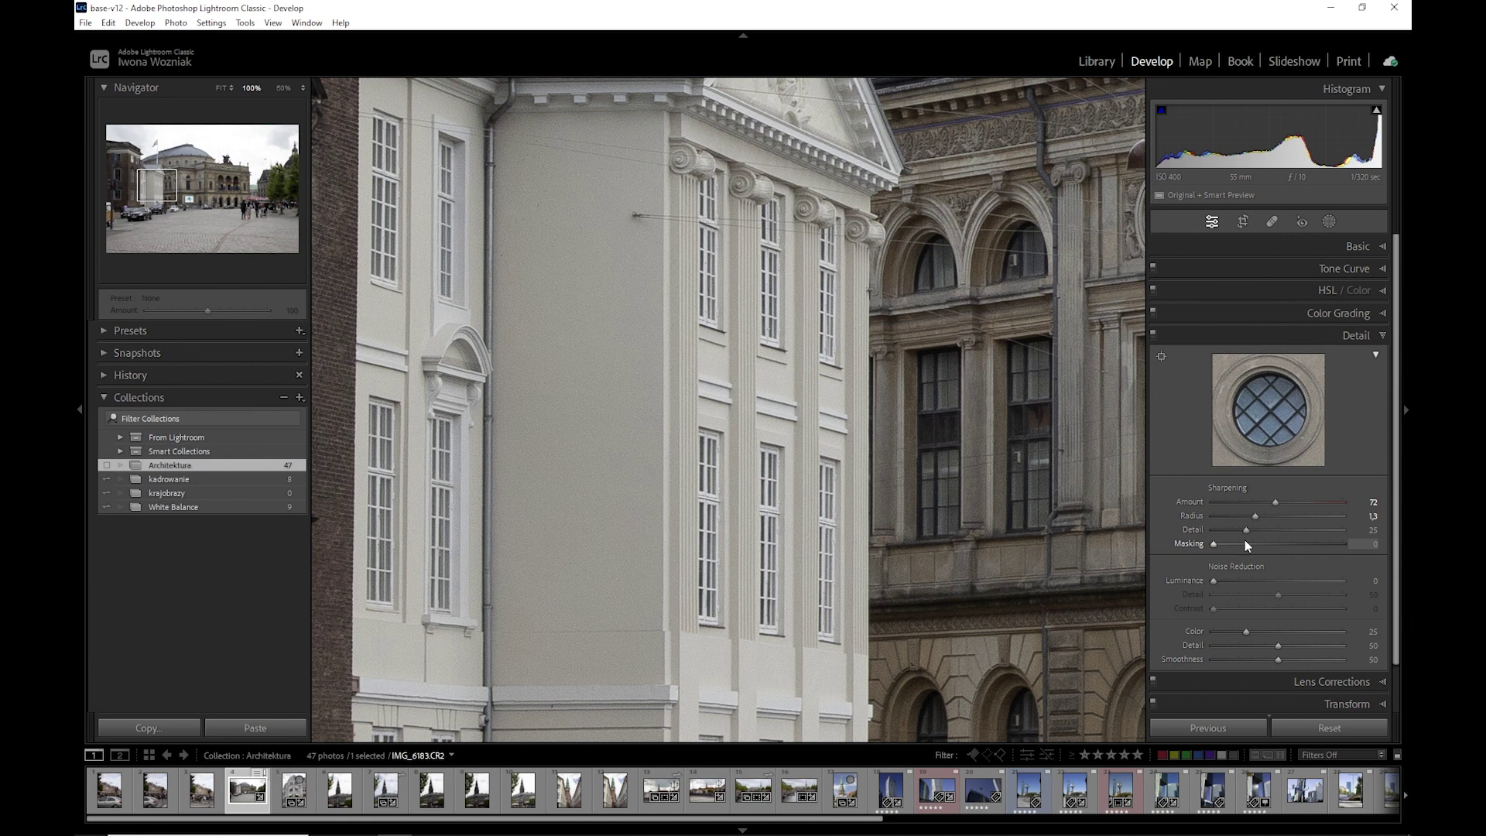
key("alt")
Set sharpening Detail to 35 and Masking to 36 using the grey preview.
left_click_drag(1244, 530, 1198, 534)
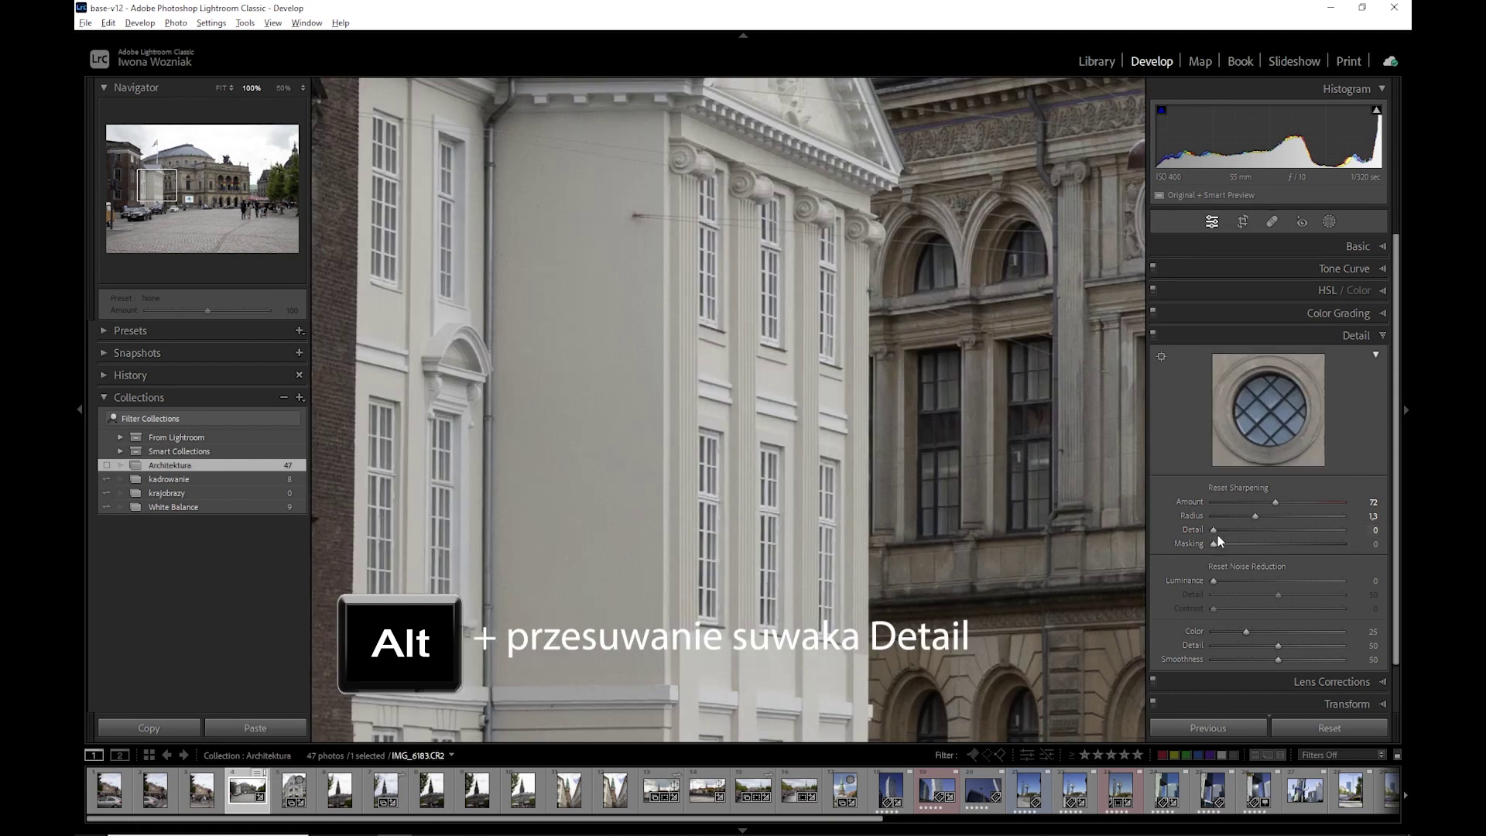
left_click(1213, 532, "alt")
left_click_drag(1208, 534, 1255, 537)
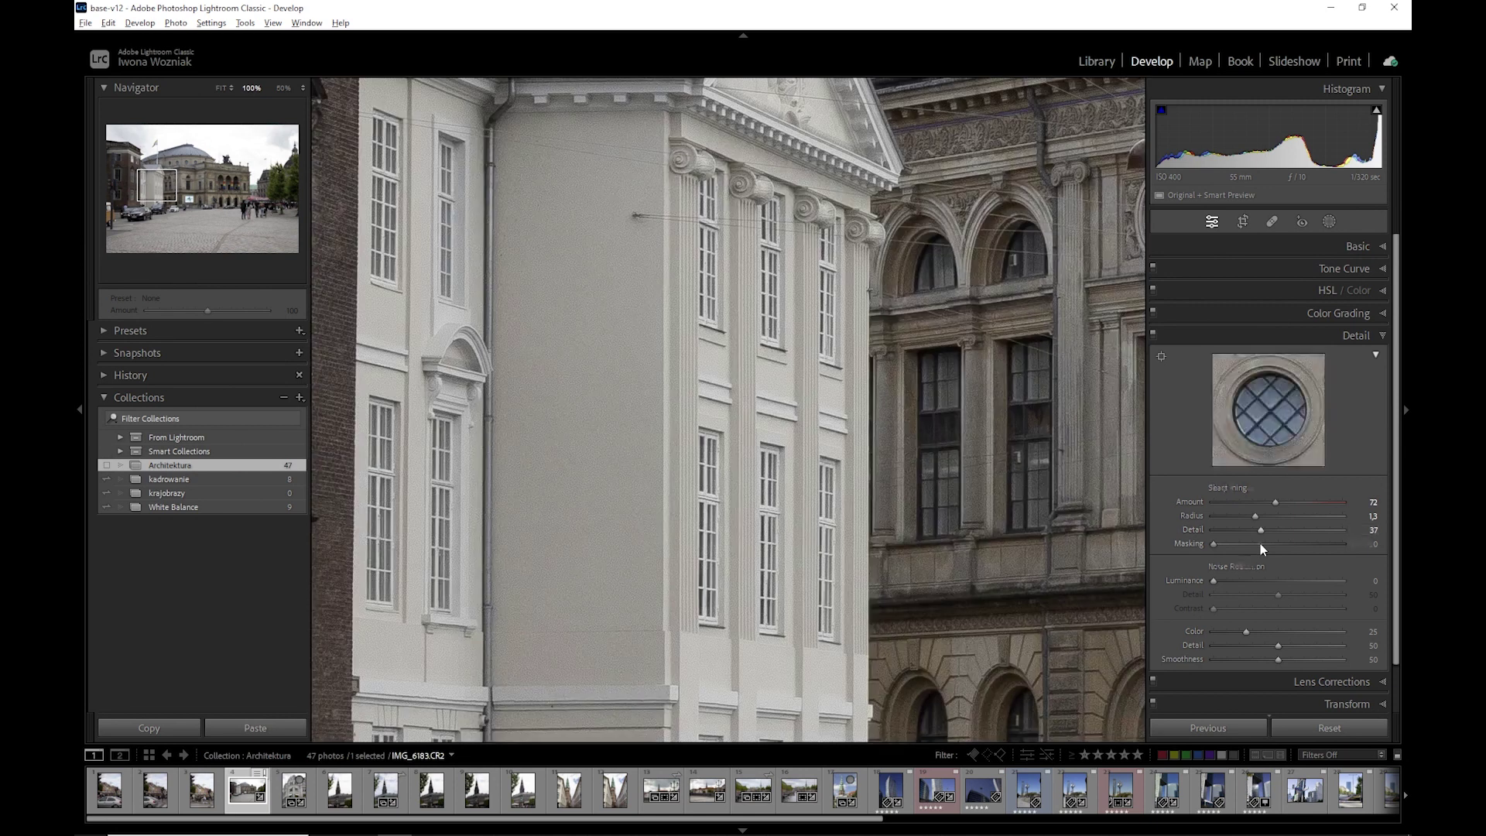
left_click(1260, 544, "alt")
left_click(1261, 530, "alt")
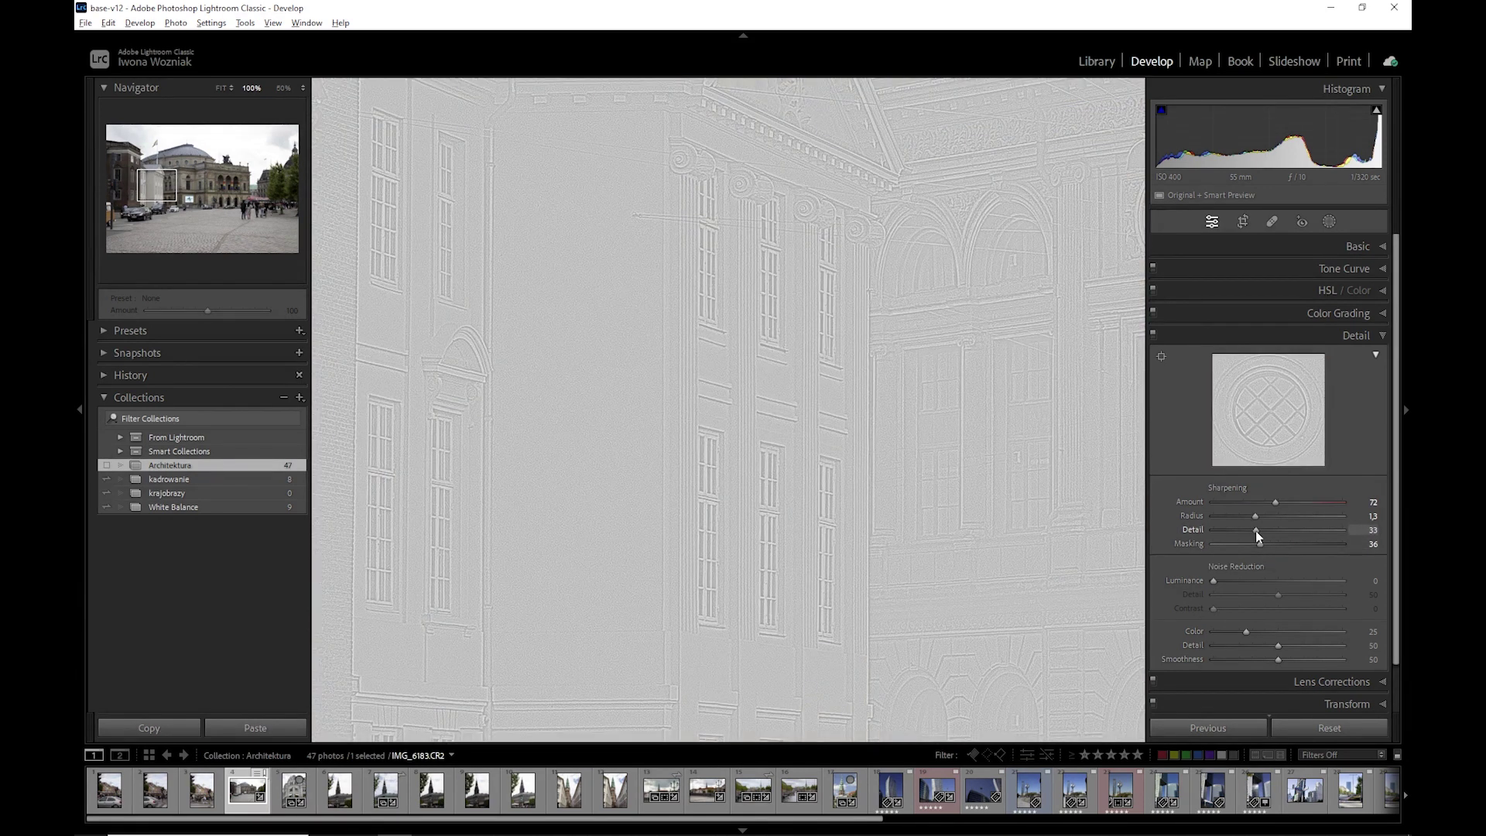
left_click_drag(1255, 530, 1260, 529)
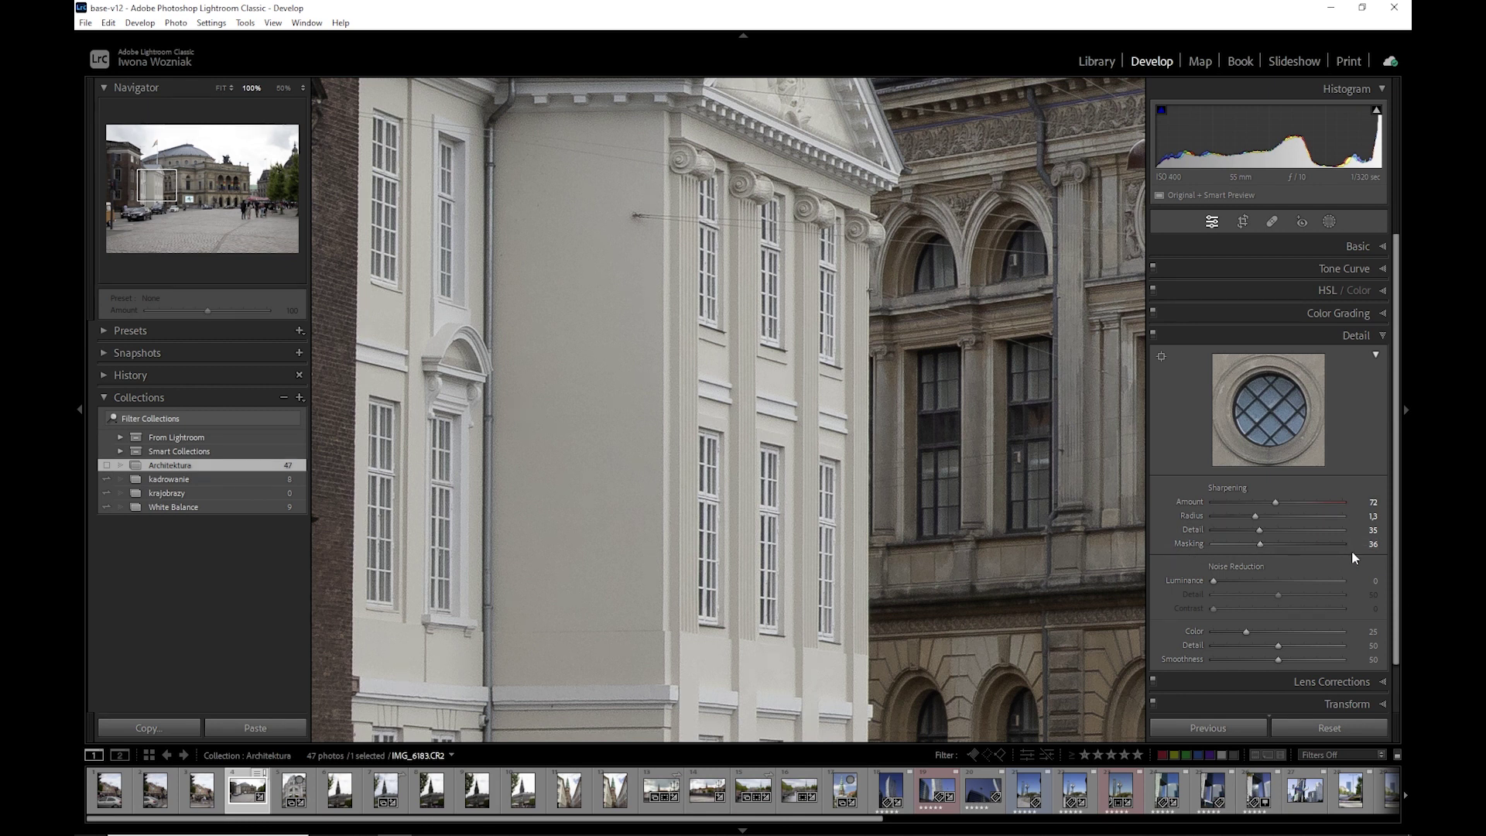
Reset sharpening Masking to 0, nudge the view left, then raise Masking to 15 under the mask preview.
double_click(1260, 543)
left_click_drag(1019, 589, 956, 603)
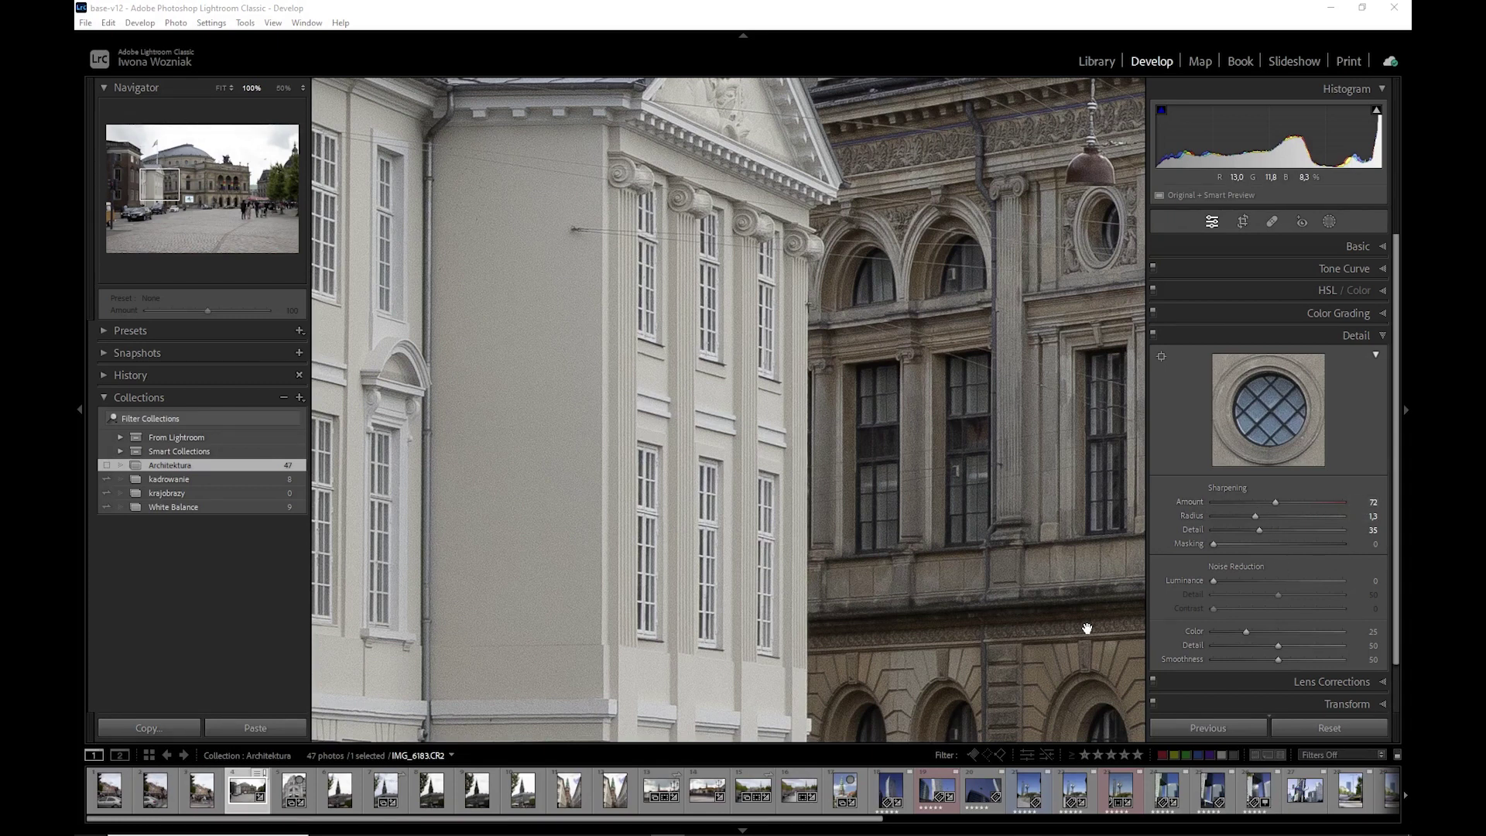
left_click(1213, 545, "alt")
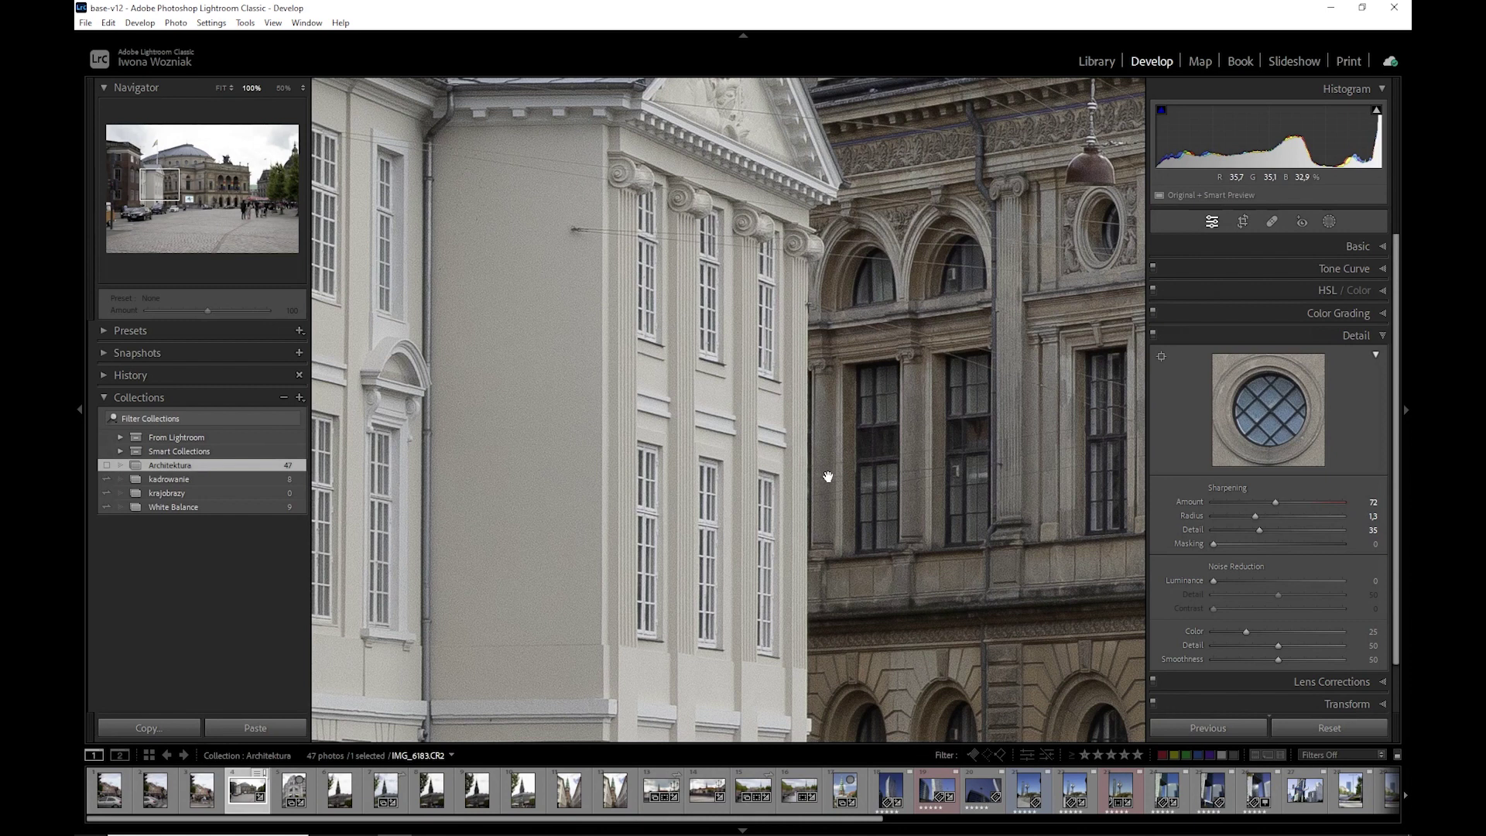
key("alt")
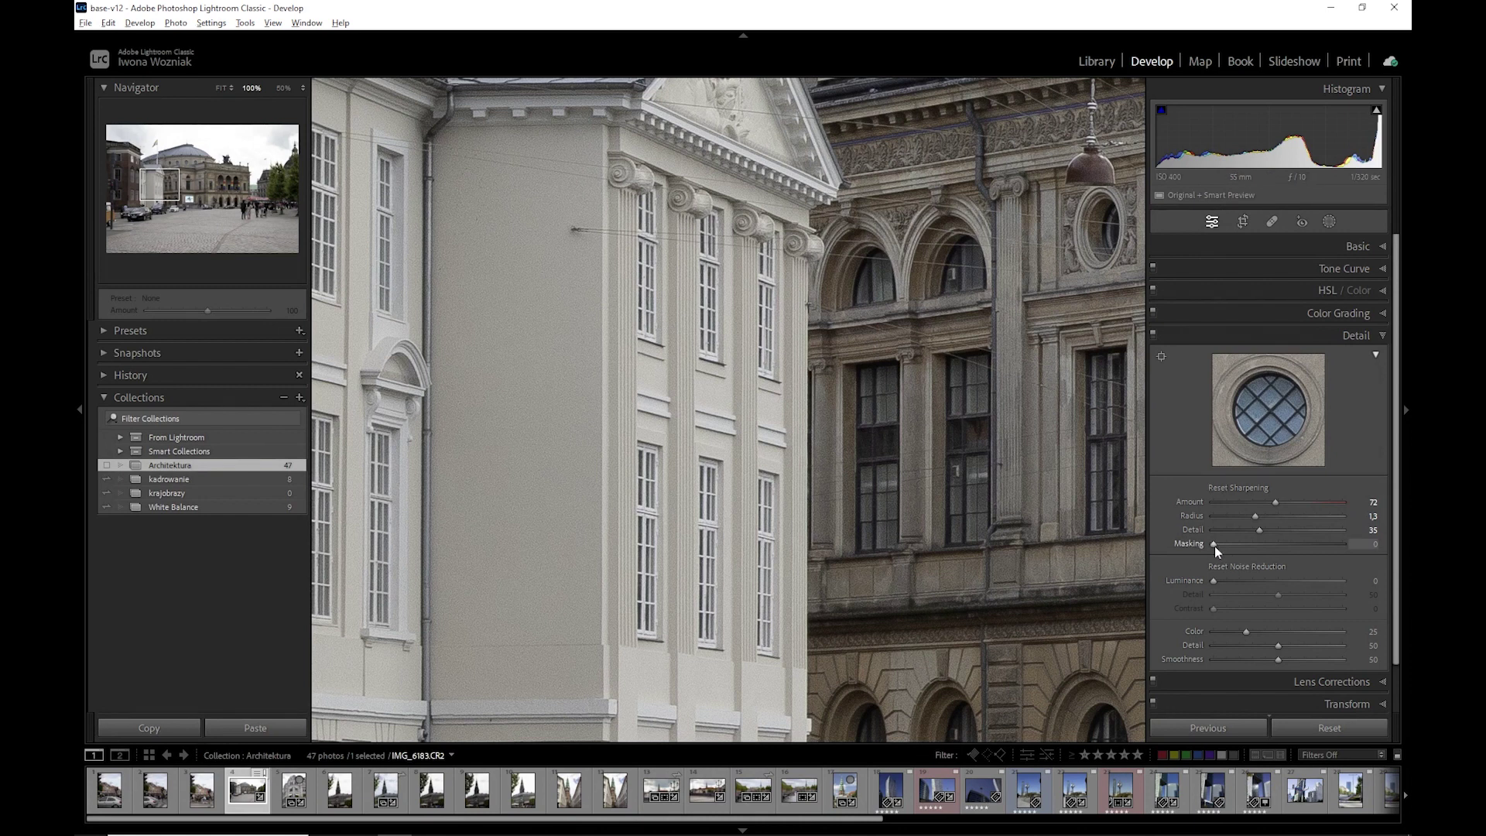
left_click(1213, 545, "alt")
left_click_drag(1214, 545, 1269, 548)
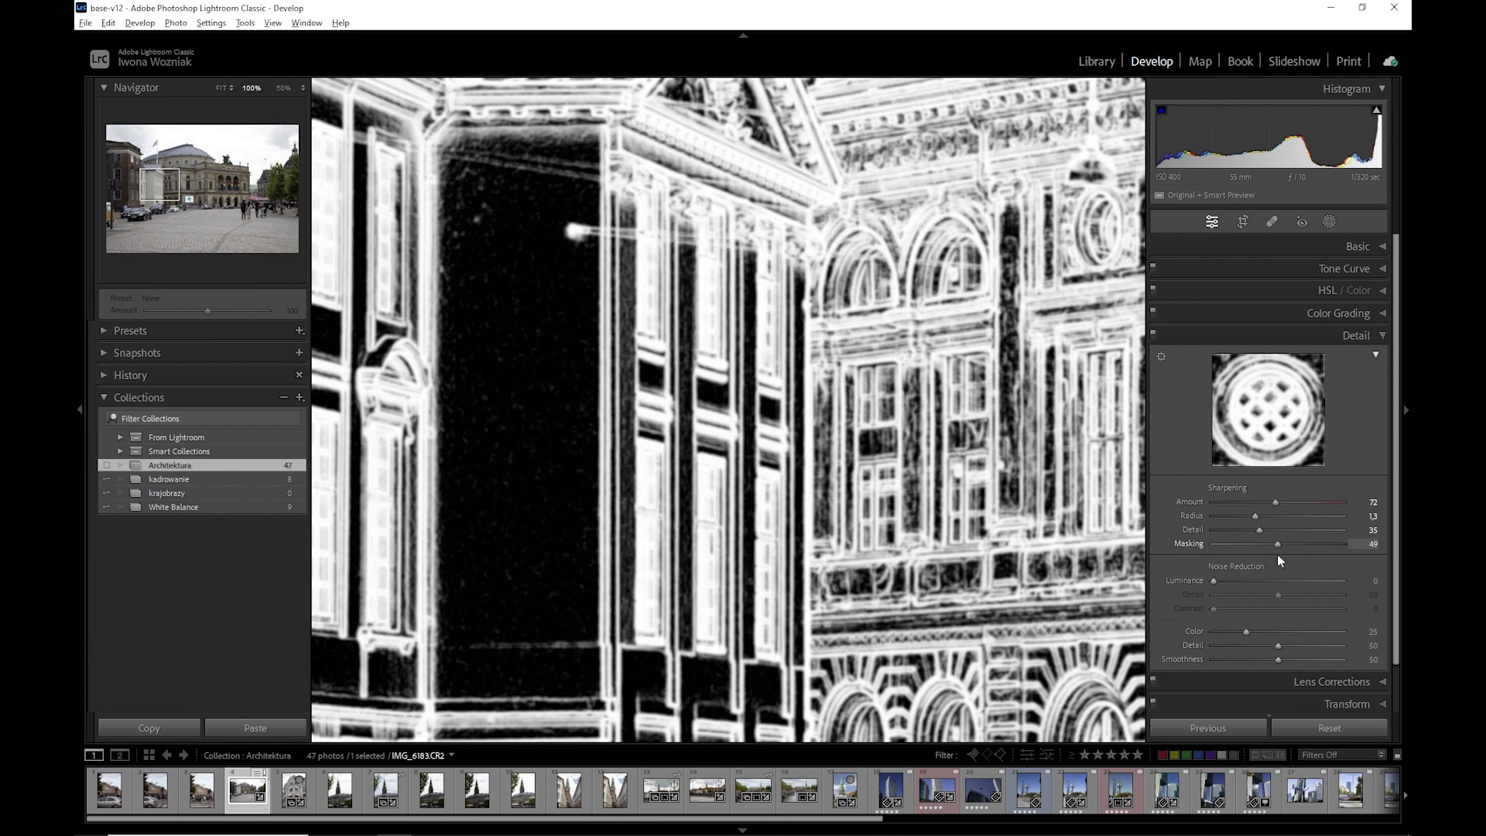
Raise Masking to 75 under the mask preview, then settle it at 70.
left_click_drag(1278, 554, 1304, 555)
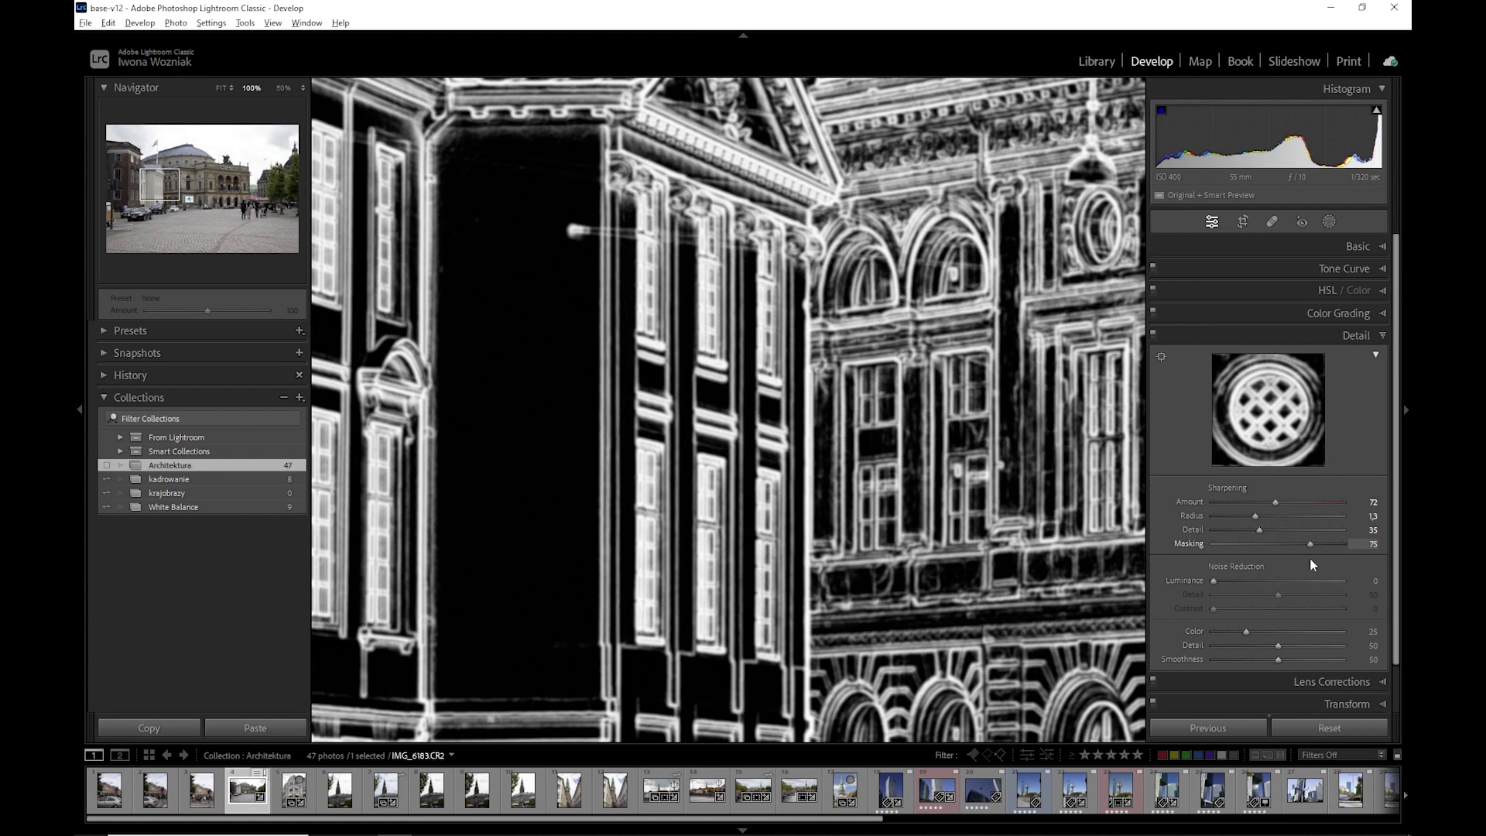
left_click_drag(1309, 557, 1305, 553)
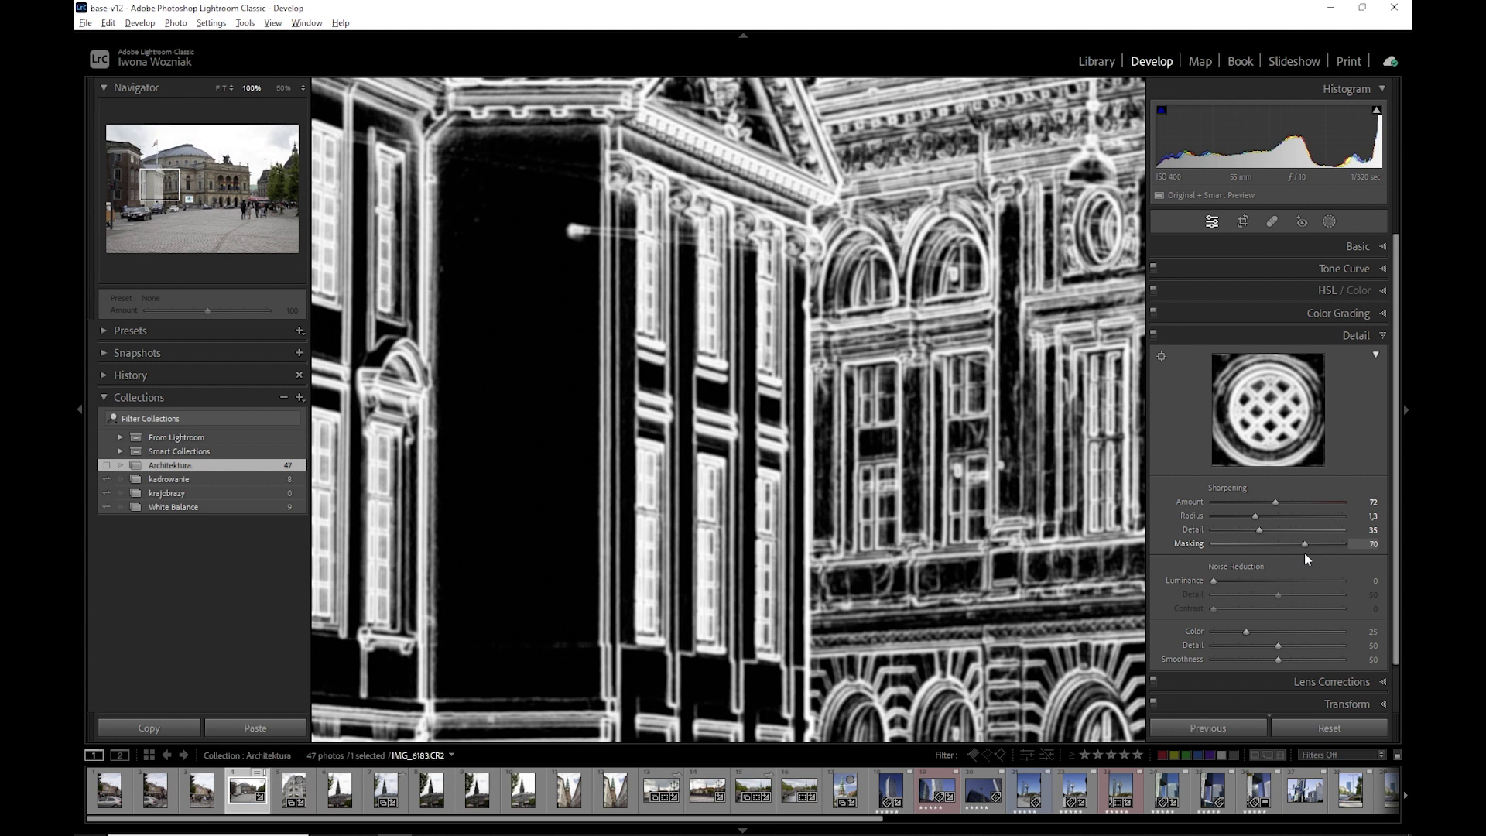
left_click_drag(1303, 552, 1303, 552)
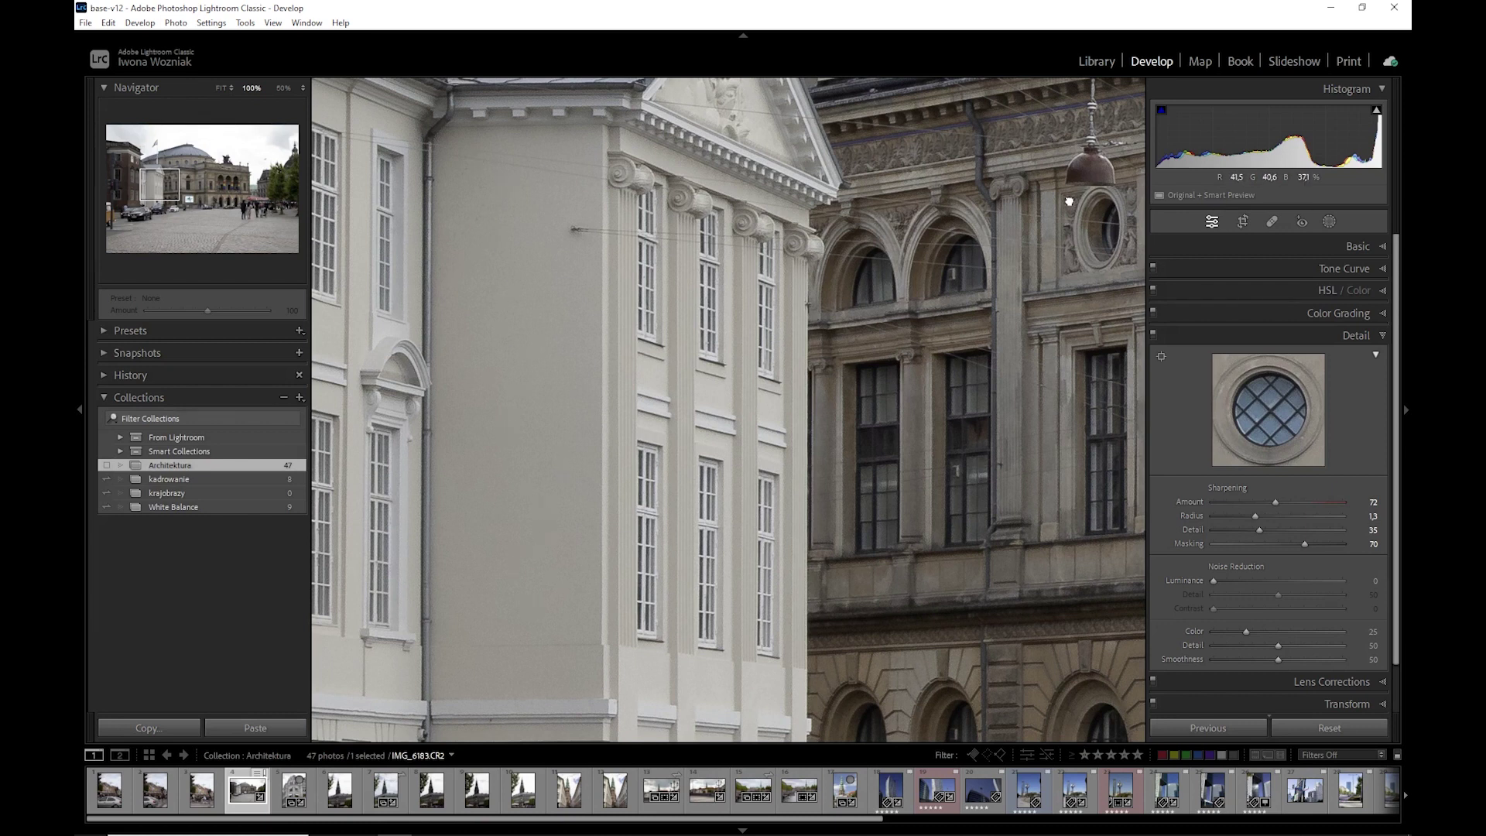
Pan the 100% view across the dome, sky, central facade and white building, then set Masking to 77.
left_click_drag(1069, 200, 918, 276)
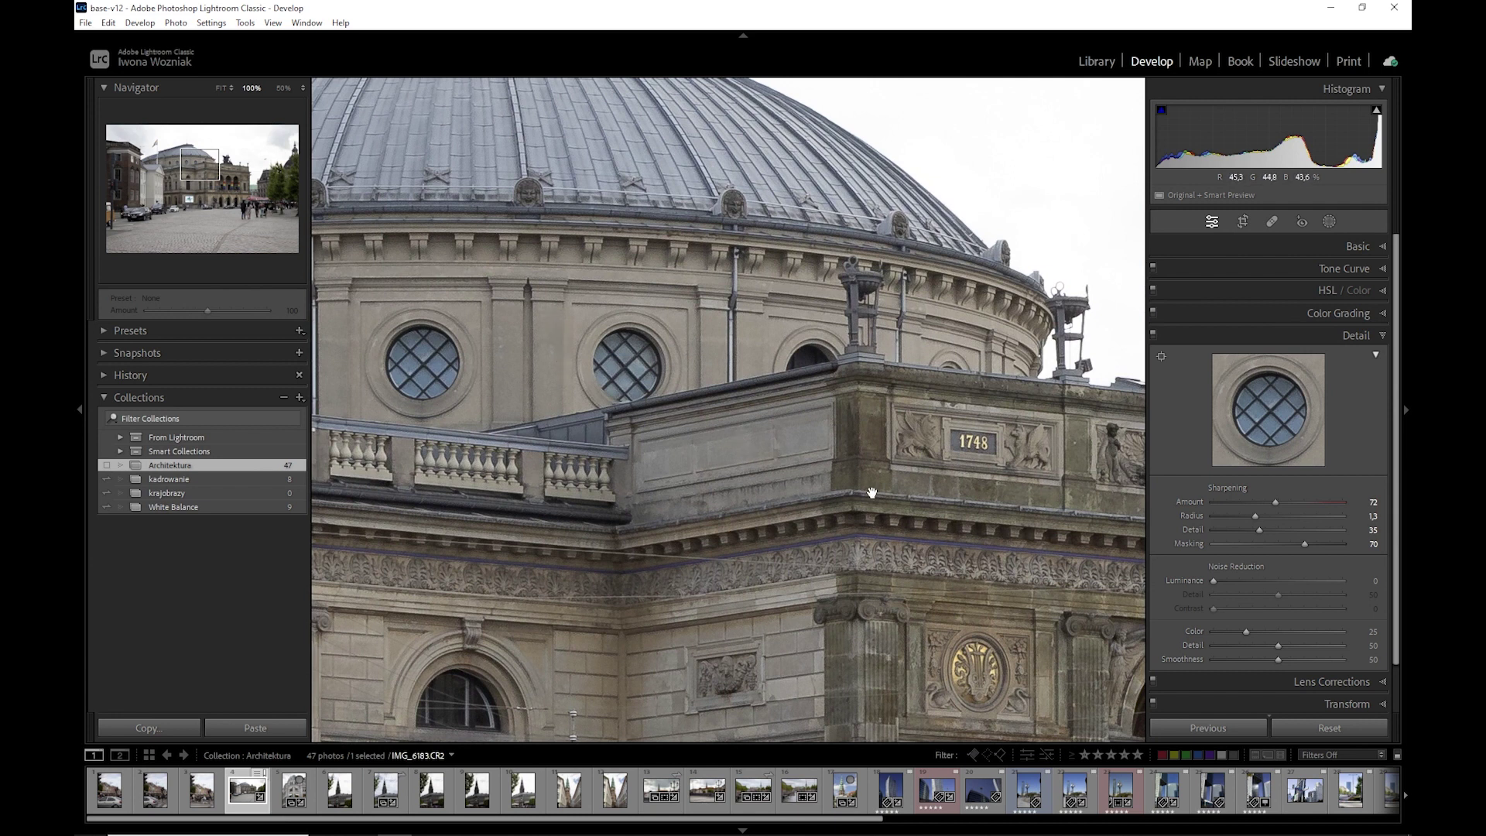
left_click_drag(872, 493, 168, 352)
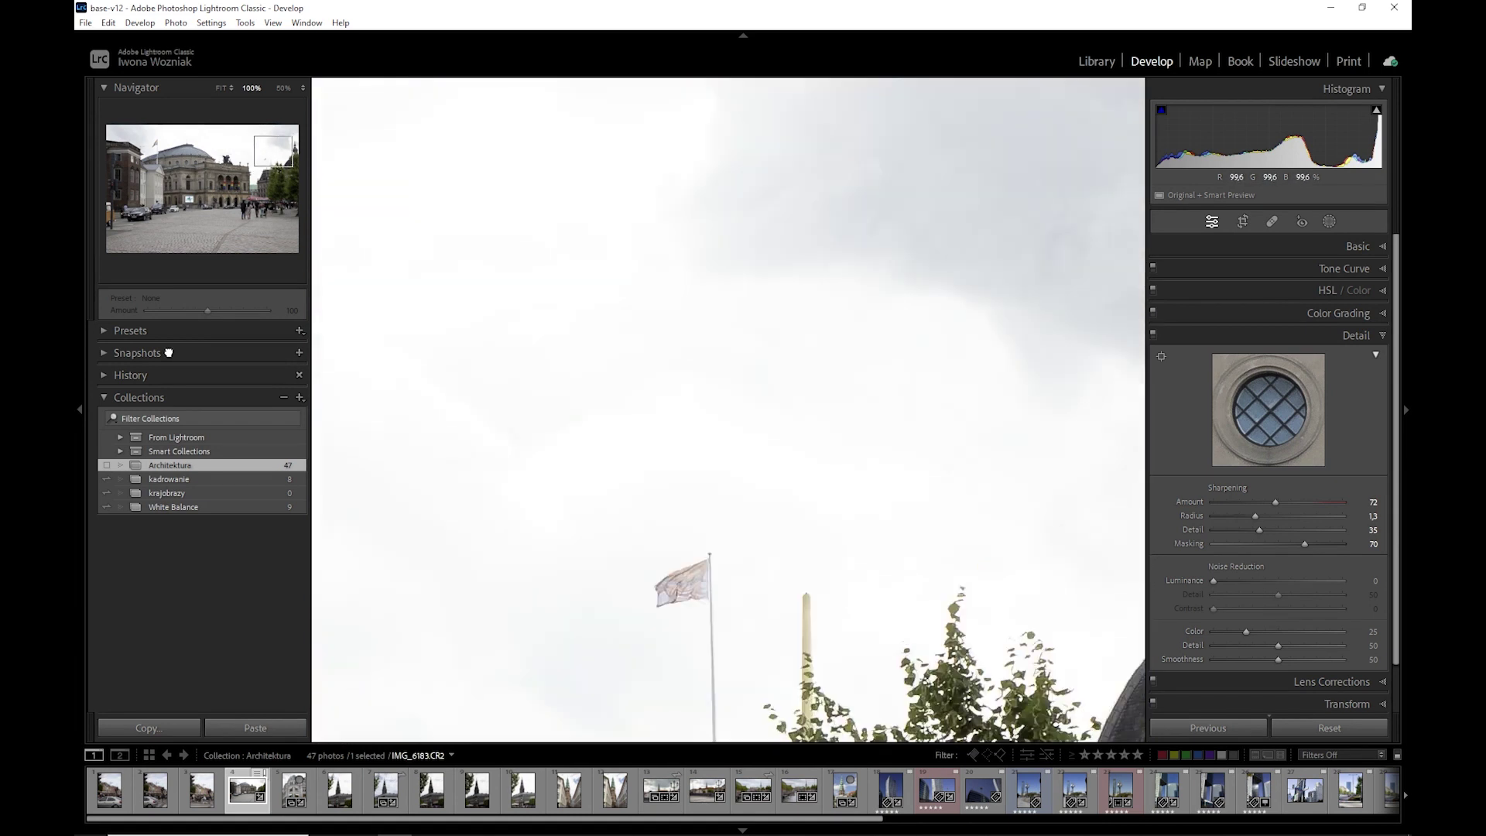
left_click_drag(928, 238, 895, 607)
mouse_move(789, 577)
left_mouse_down()
mouse_move(857, 173)
mouse_move(904, 136)
left_mouse_up()
left_click_drag(464, 309, 1122, 387)
left_click_drag(348, 309, 658, 341)
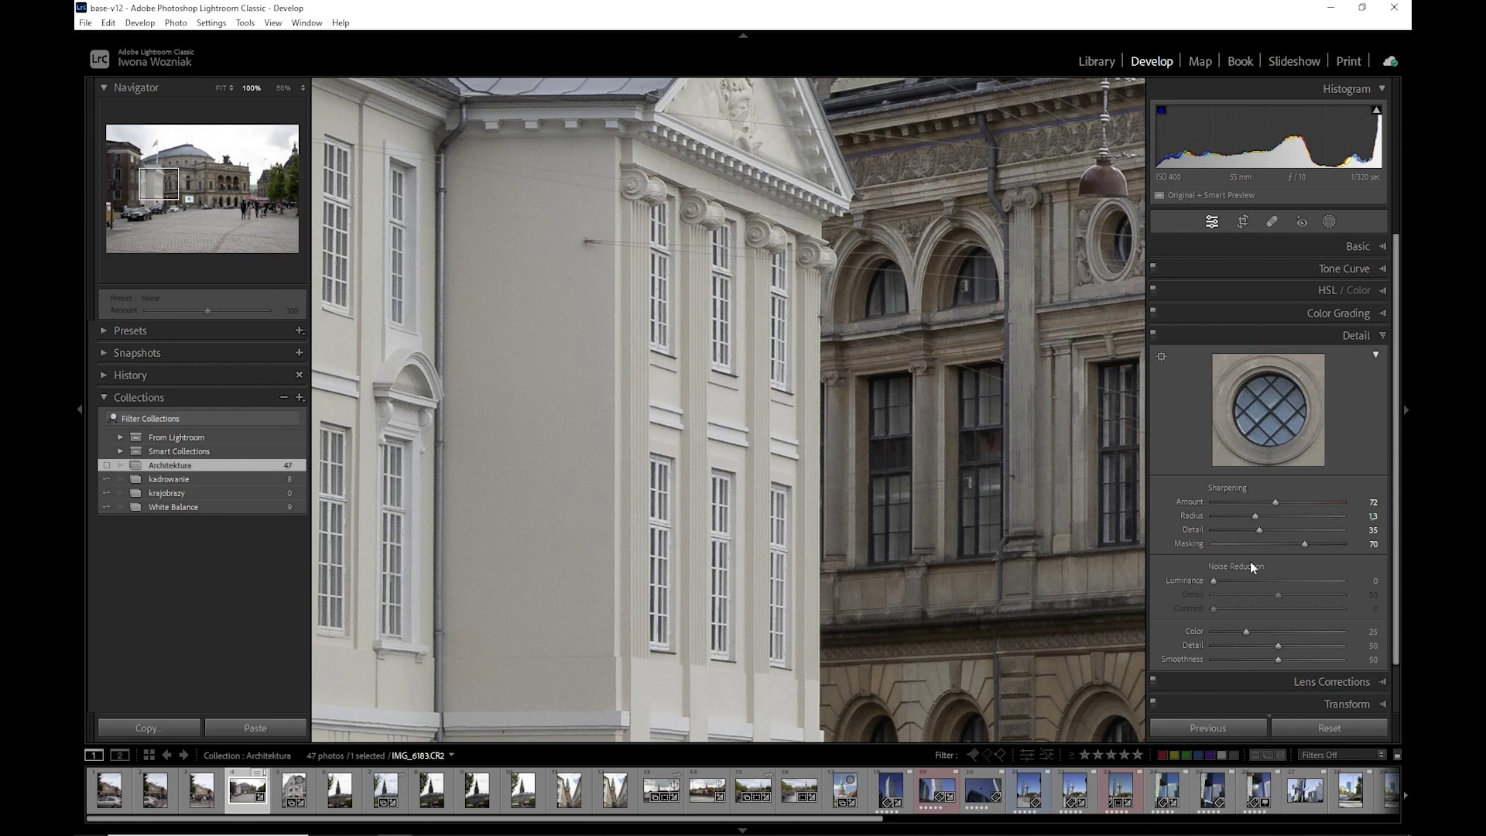
left_click_drag(1304, 544, 1313, 545)
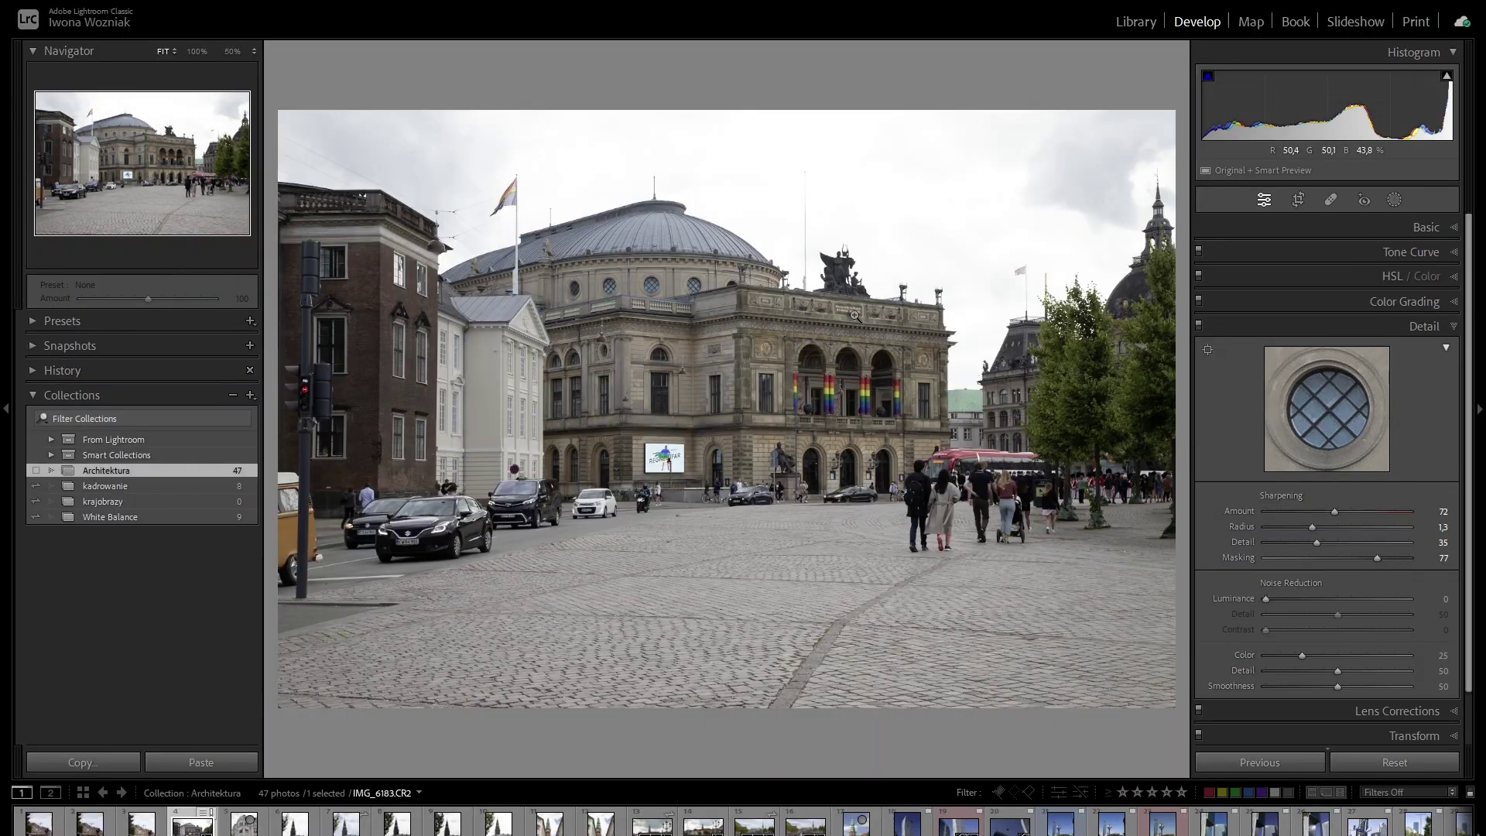
Zoom to 100% on the theatre inscription and toggle Detail sharpening off and back on.
left_click(857, 317)
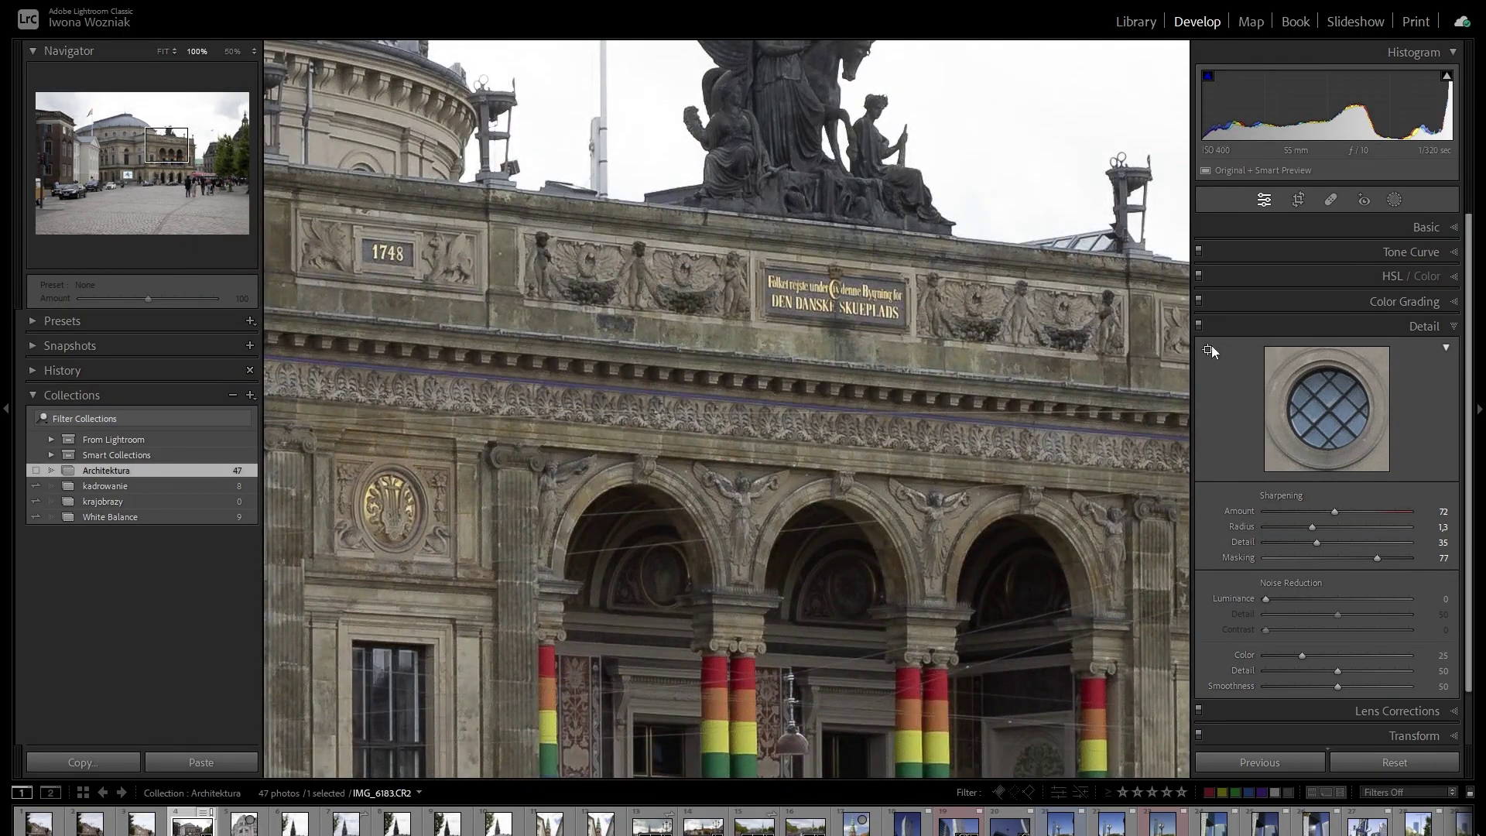
left_click(1199, 325)
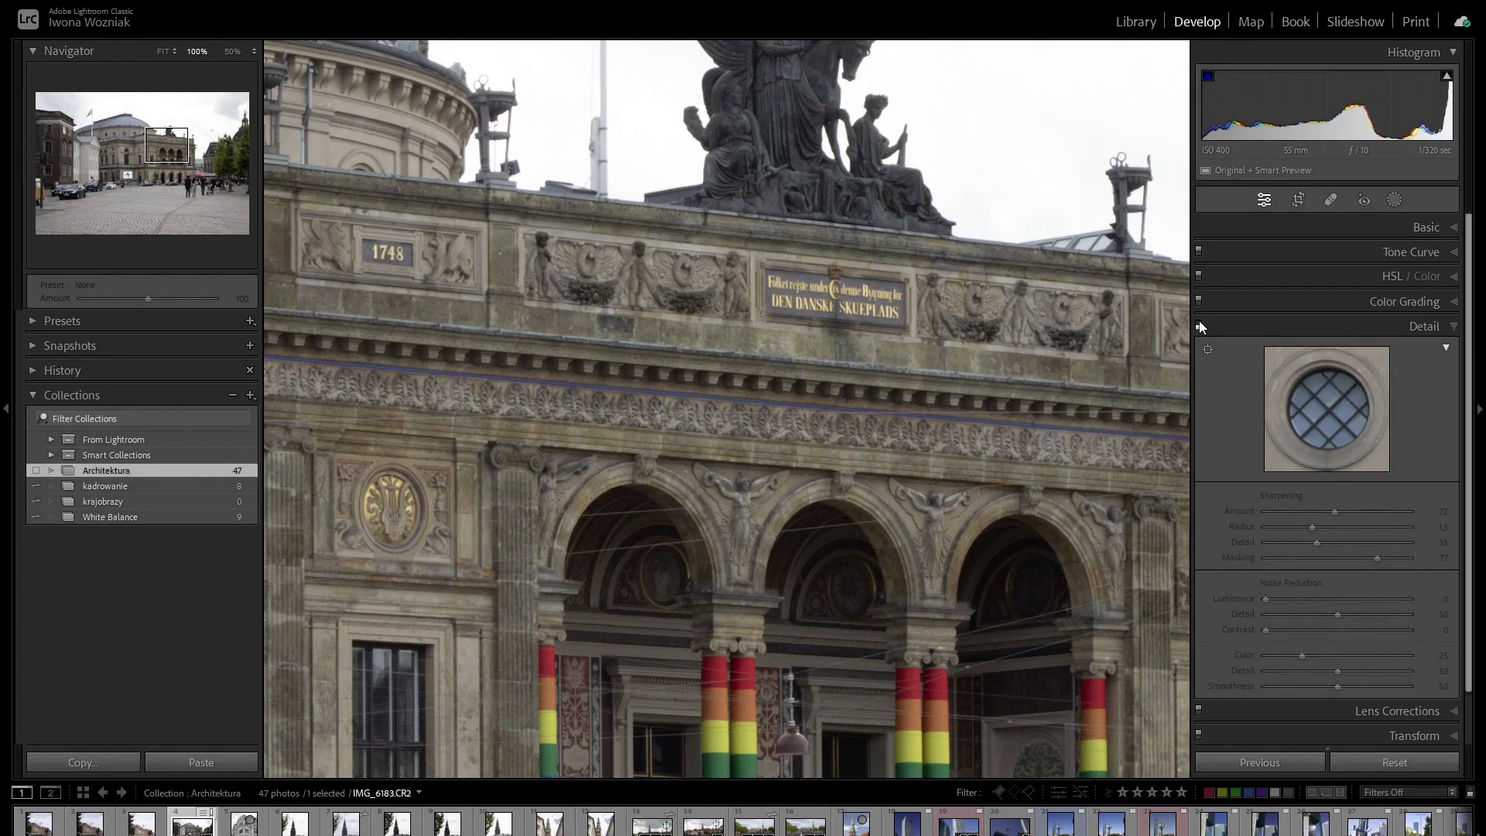
left_click(1197, 326)
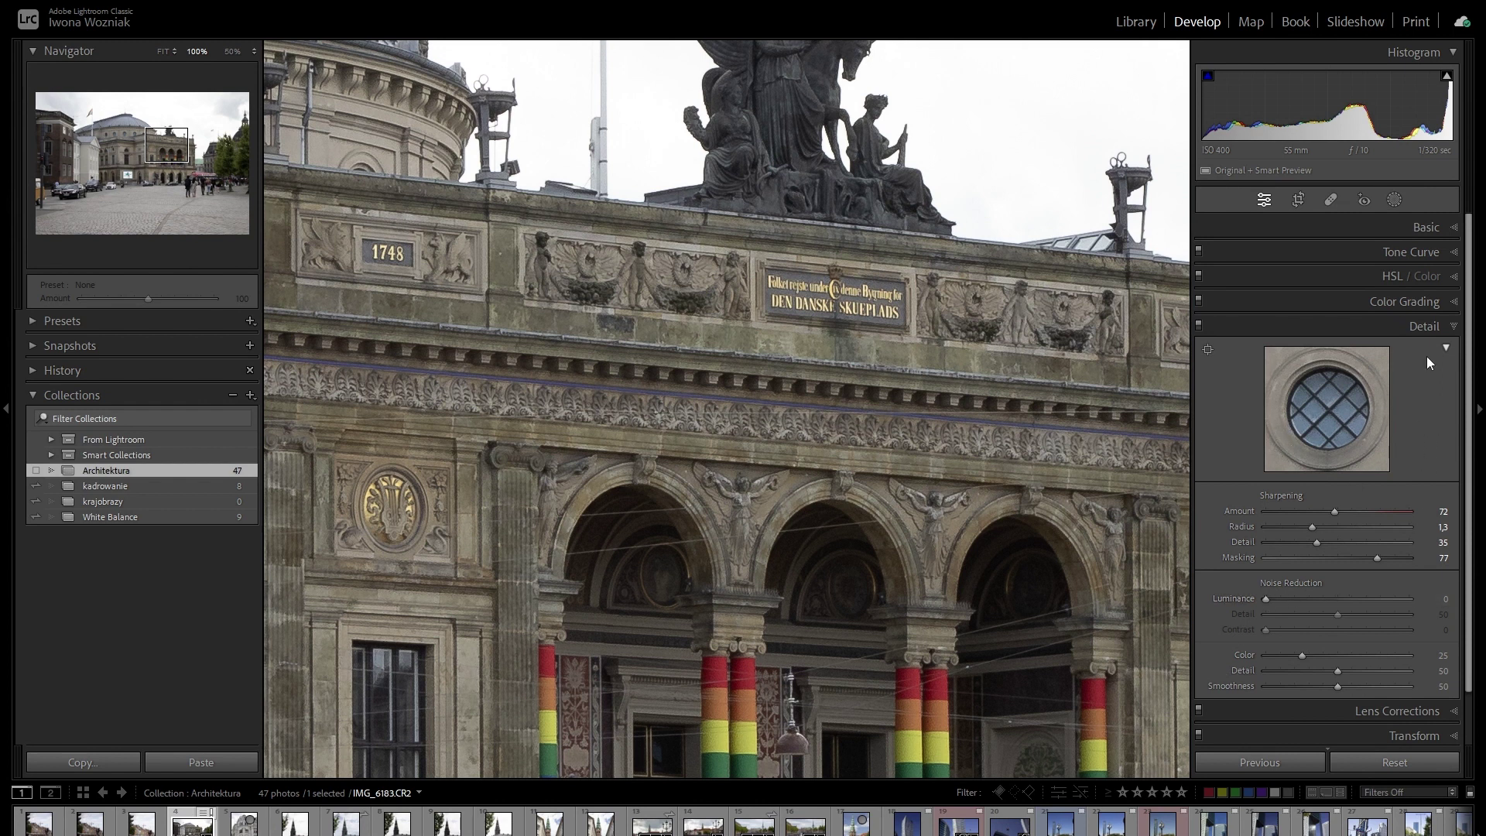
left_click(32, 322)
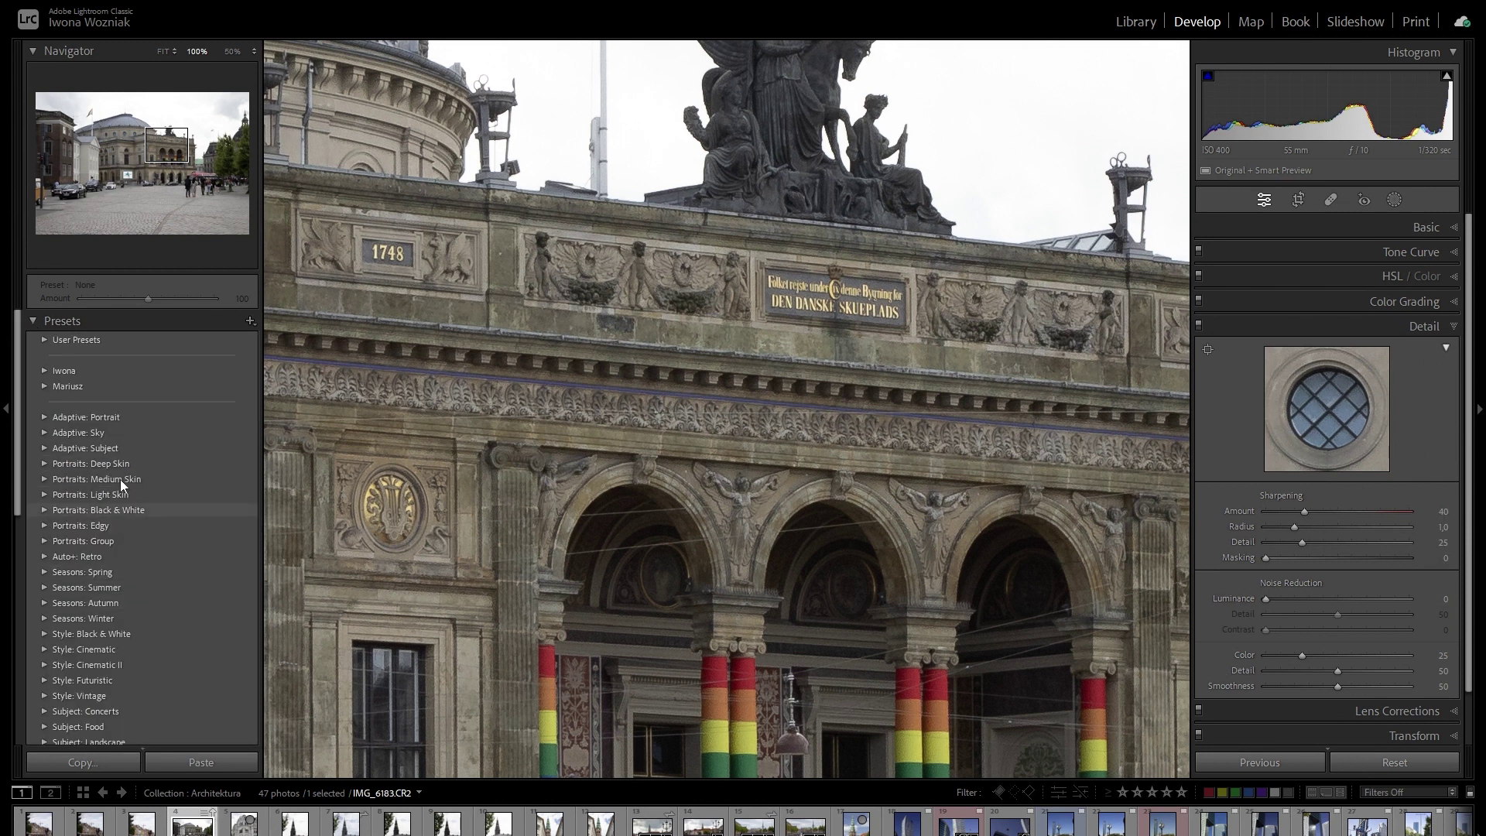
Apply the Sharpening None, Light, Medium and Heavy presets in turn on the theatre photo.
scroll(121, 577, "down", 5)
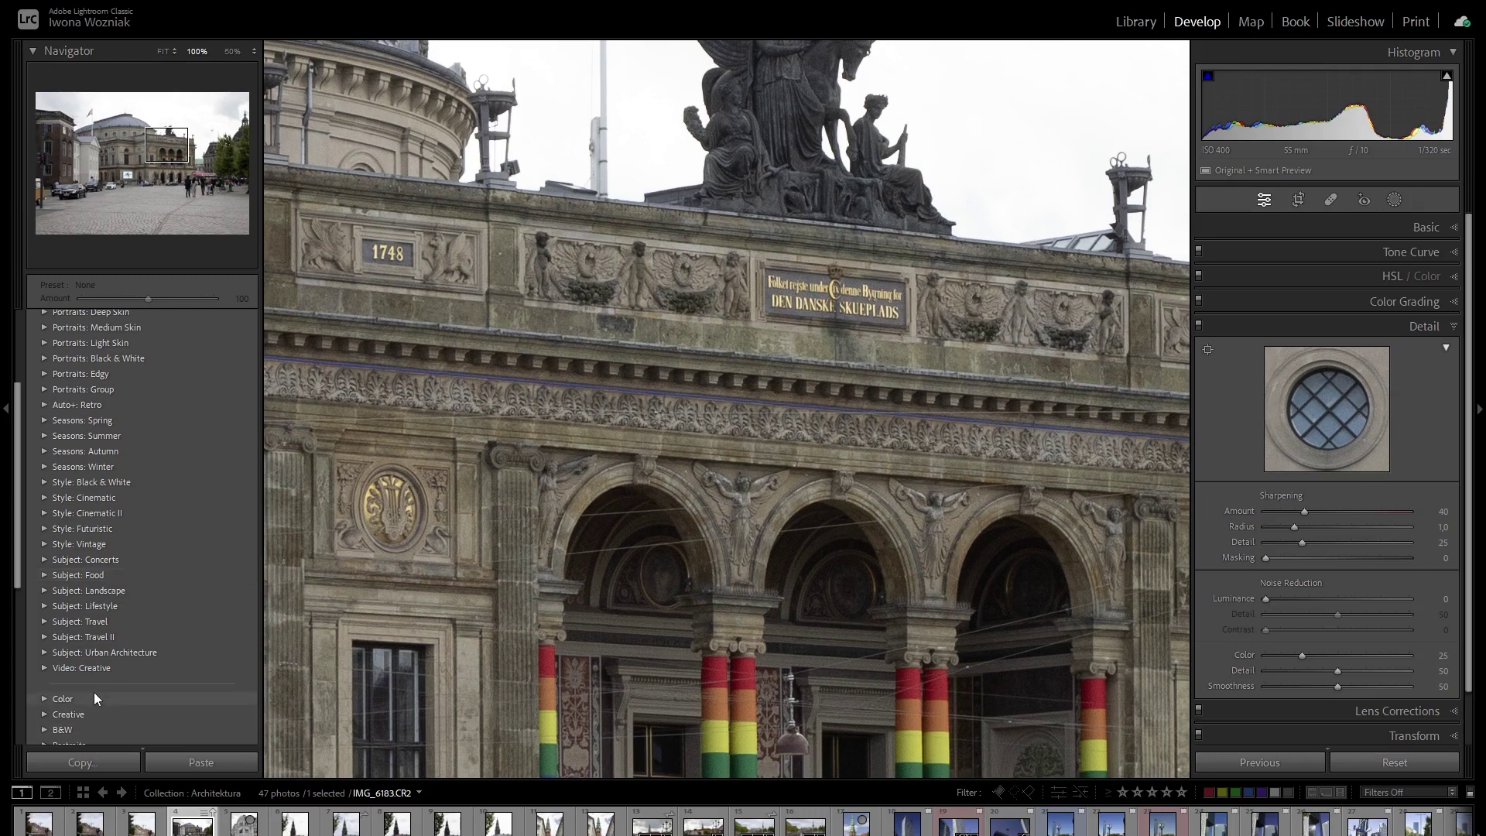
scroll(150, 661, "down", 7)
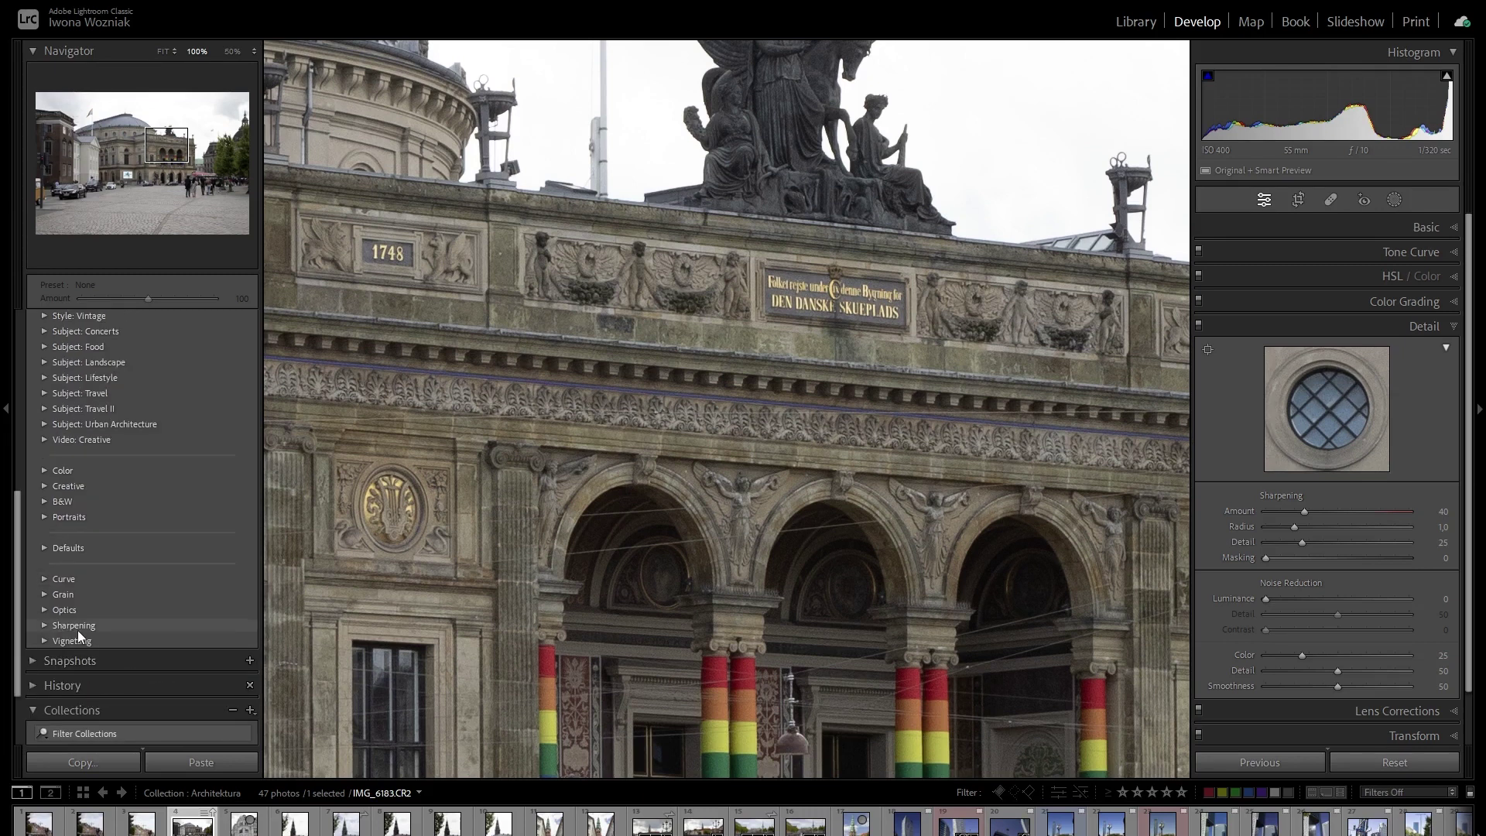
left_click(44, 625)
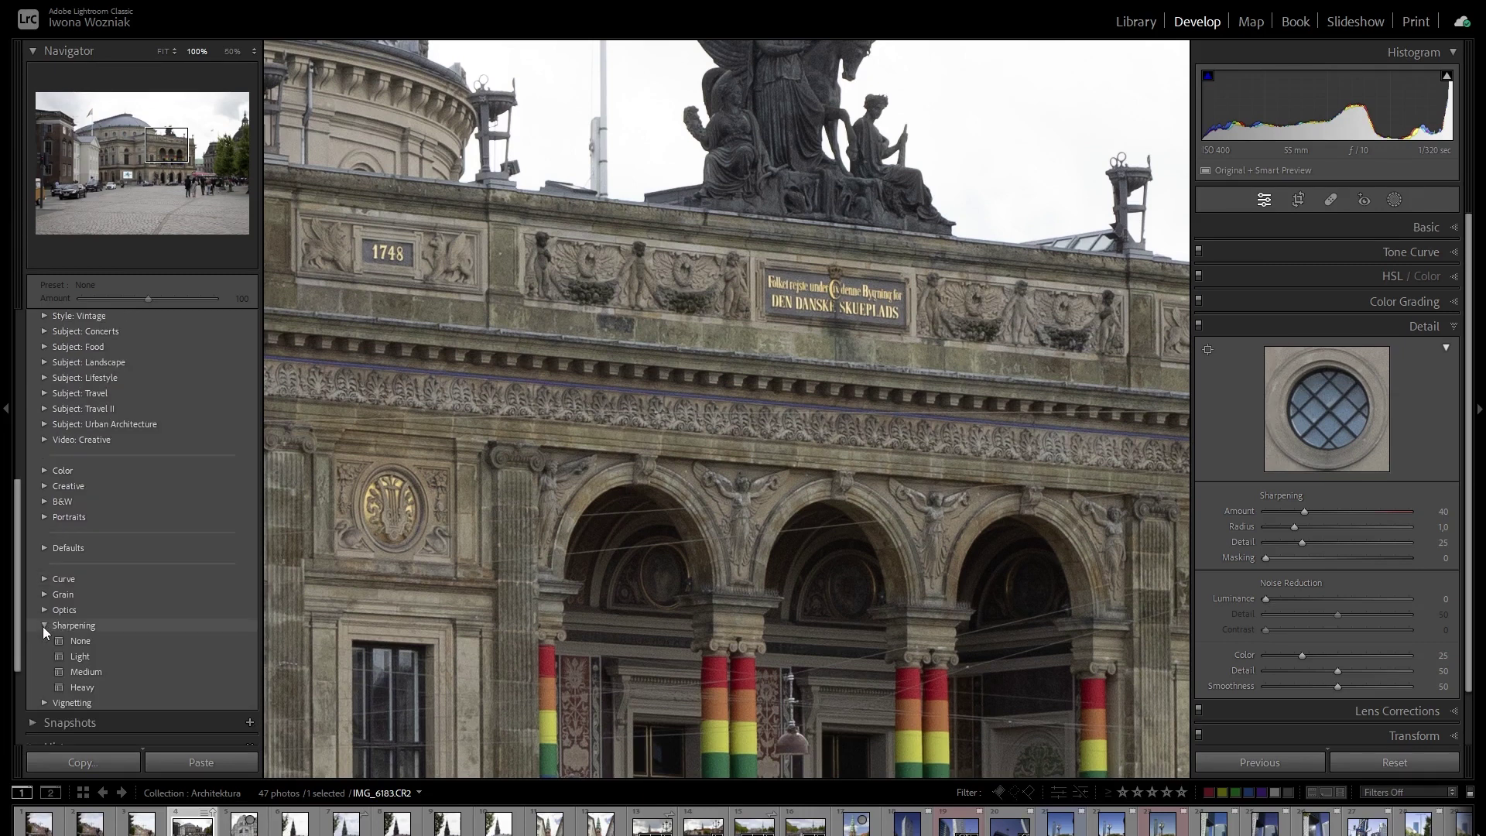
left_click(81, 640)
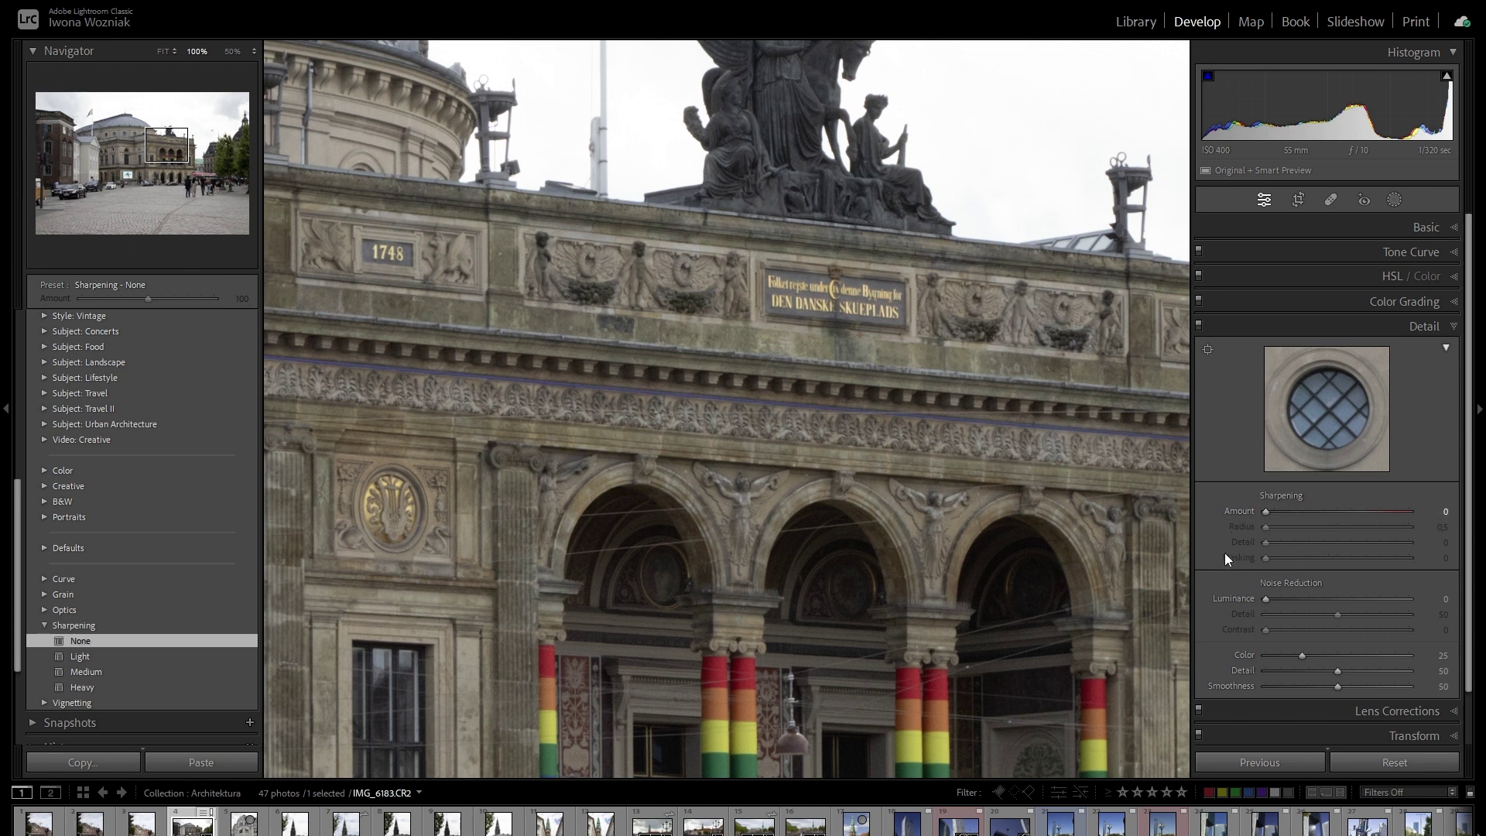
left_click(88, 657)
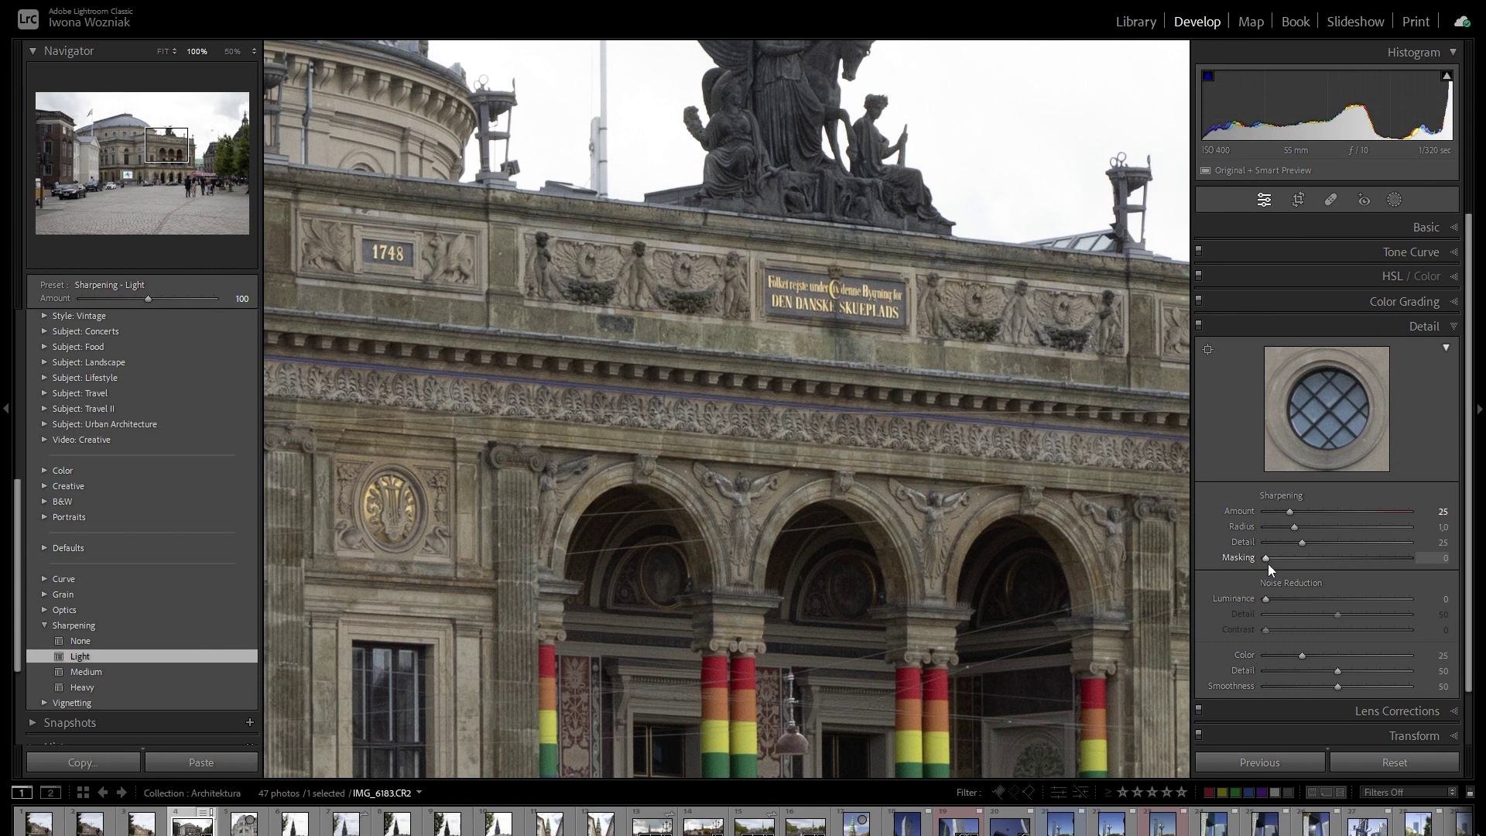
left_click(103, 673)
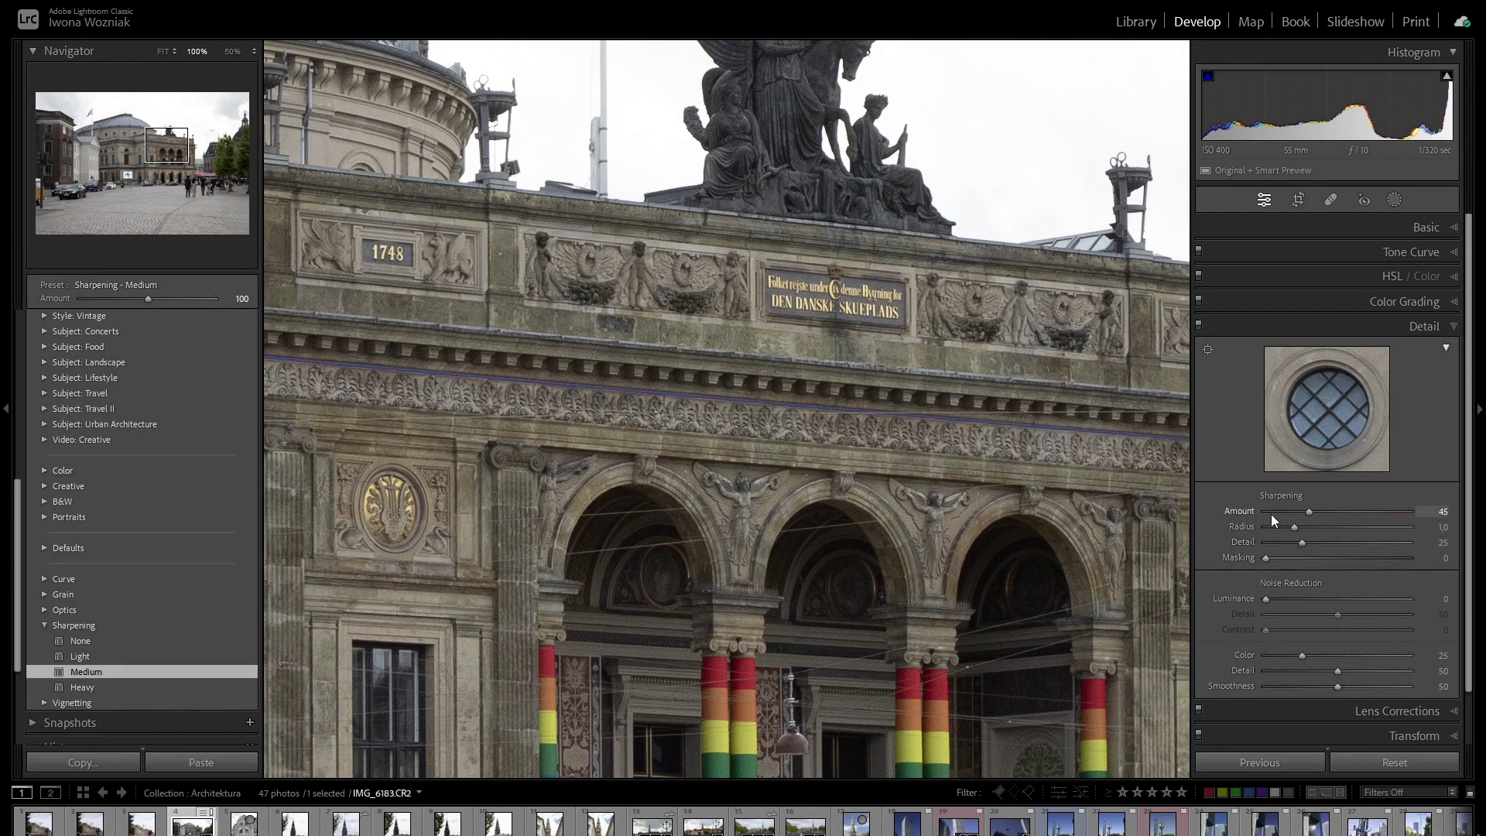
left_click(77, 688)
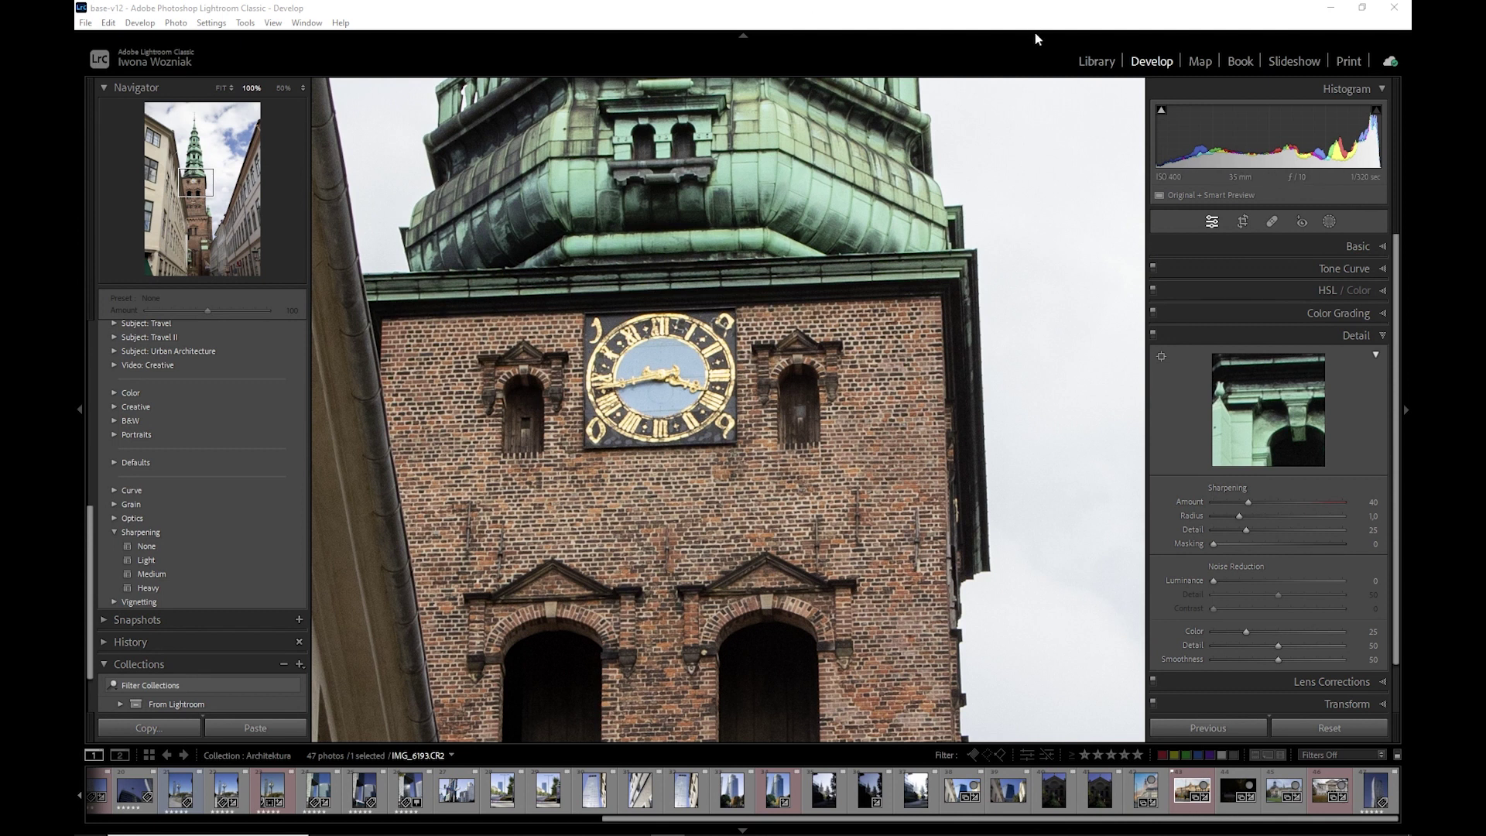
Paint a brush mask over the tower's clock face, using a slightly smaller brush size.
left_click(1328, 222)
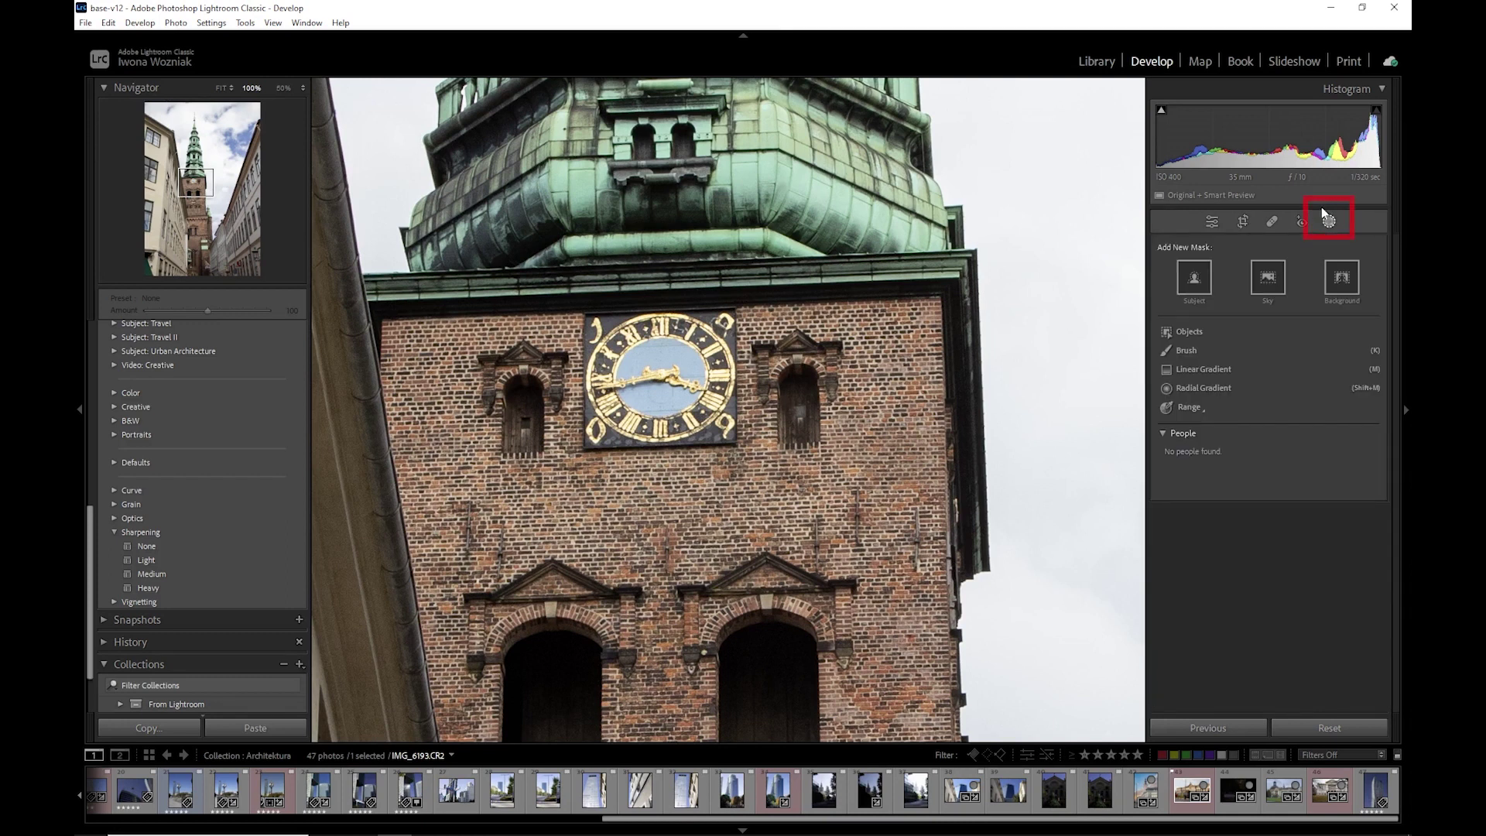
left_click(1182, 352)
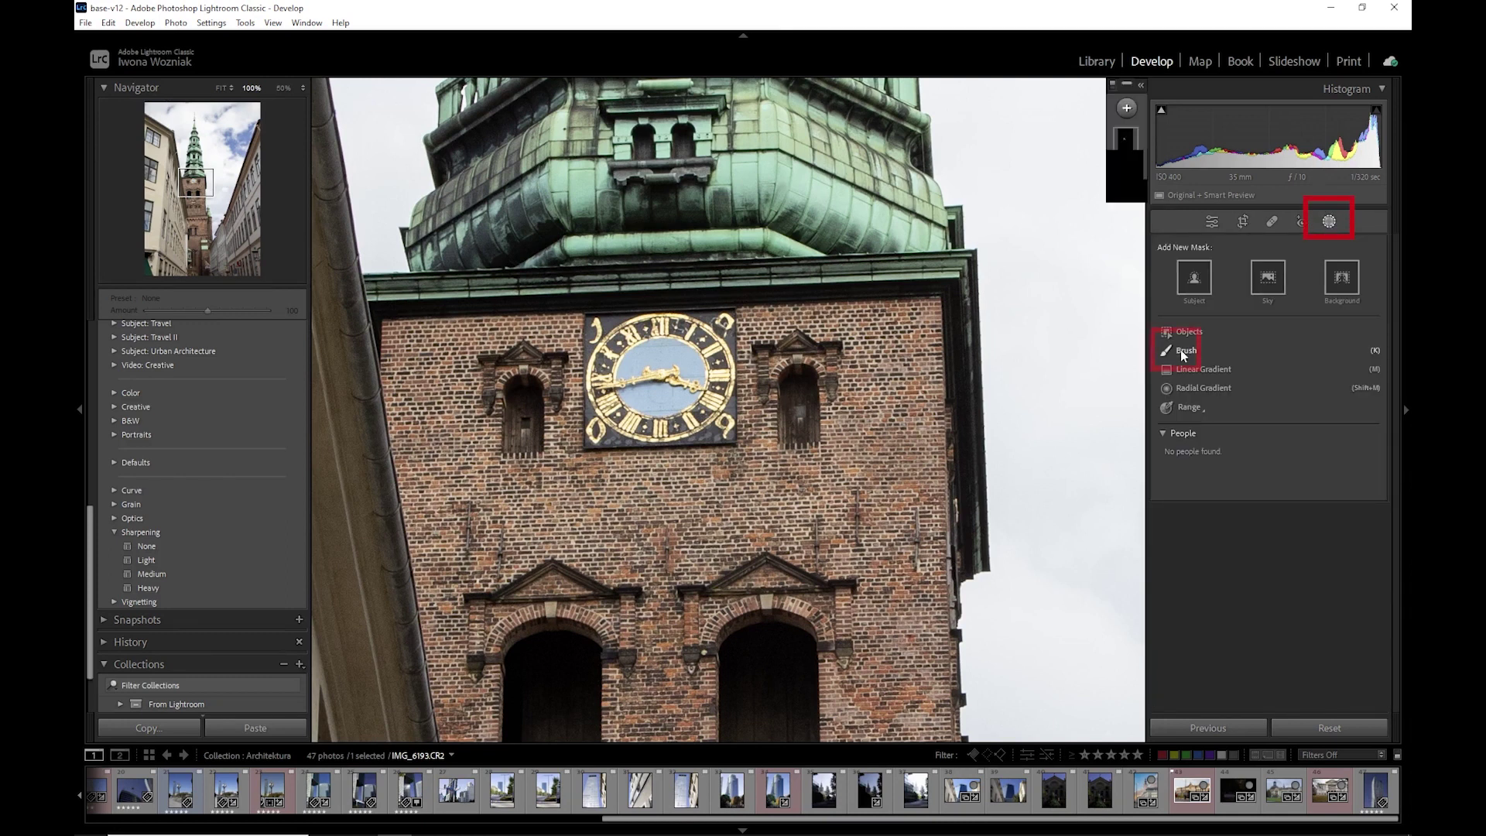
mouse_move(716, 317)
left_mouse_down()
mouse_move(712, 426)
mouse_move(619, 438)
mouse_move(597, 373)
mouse_move(608, 334)
mouse_move(674, 308)
mouse_move(715, 344)
mouse_move(694, 433)
mouse_move(580, 429)
mouse_move(592, 332)
mouse_move(681, 309)
mouse_move(724, 348)
left_mouse_up()
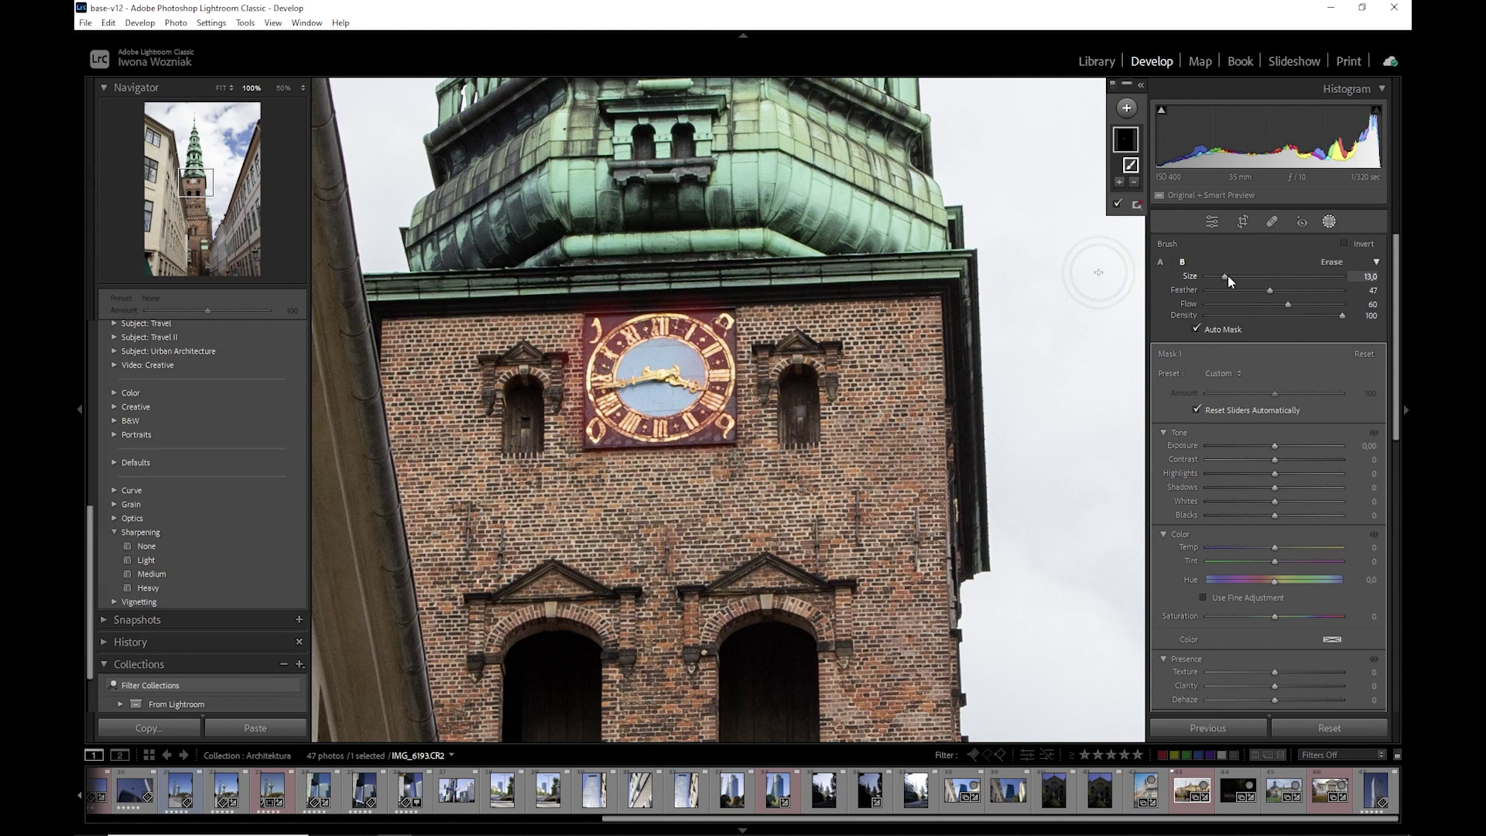
left_click_drag(1222, 276, 1274, 297)
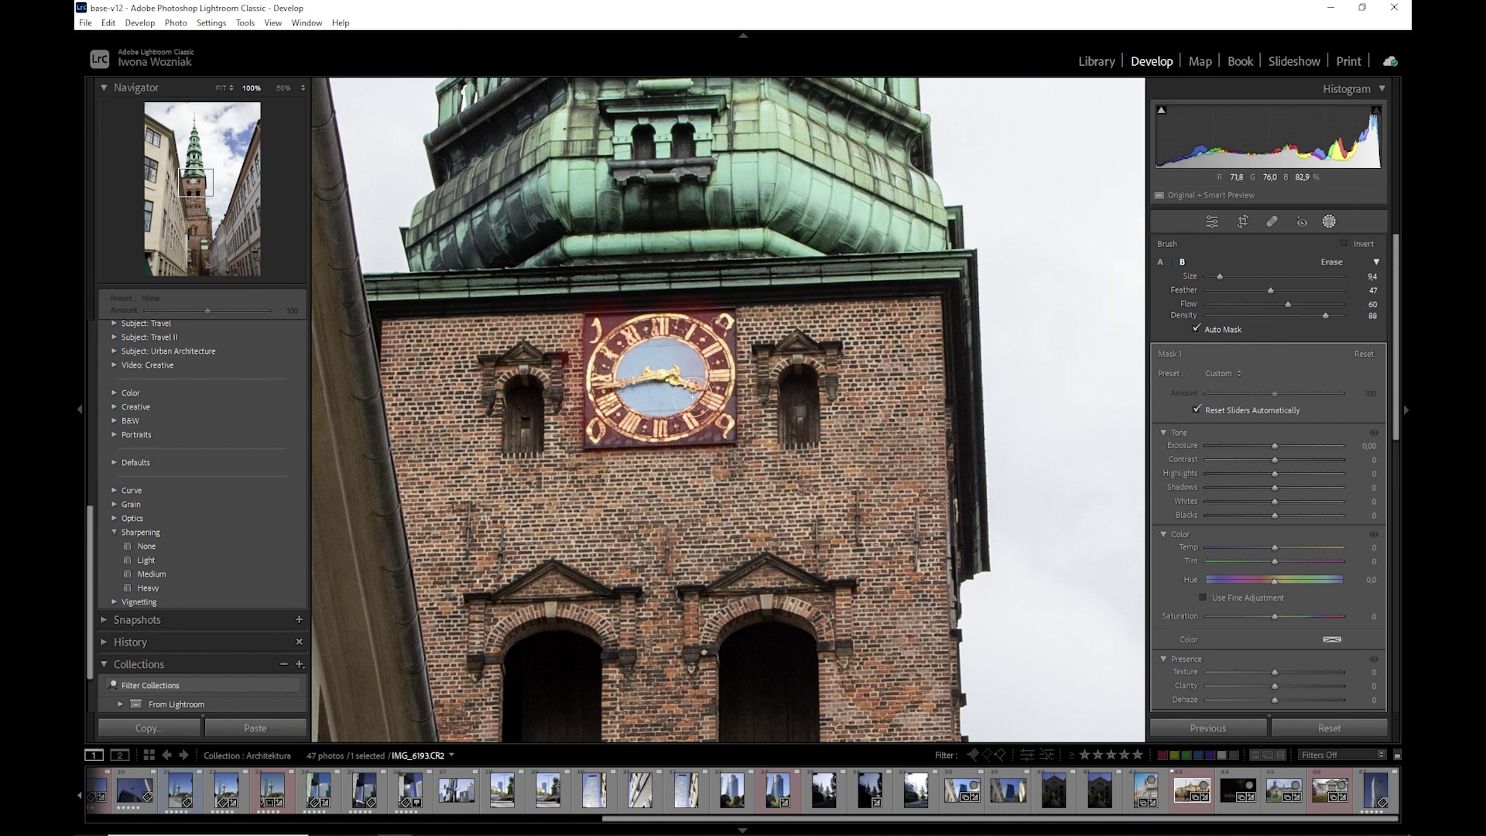
mouse_move(691, 396)
left_mouse_down()
mouse_move(678, 355)
mouse_move(702, 414)
left_mouse_up()
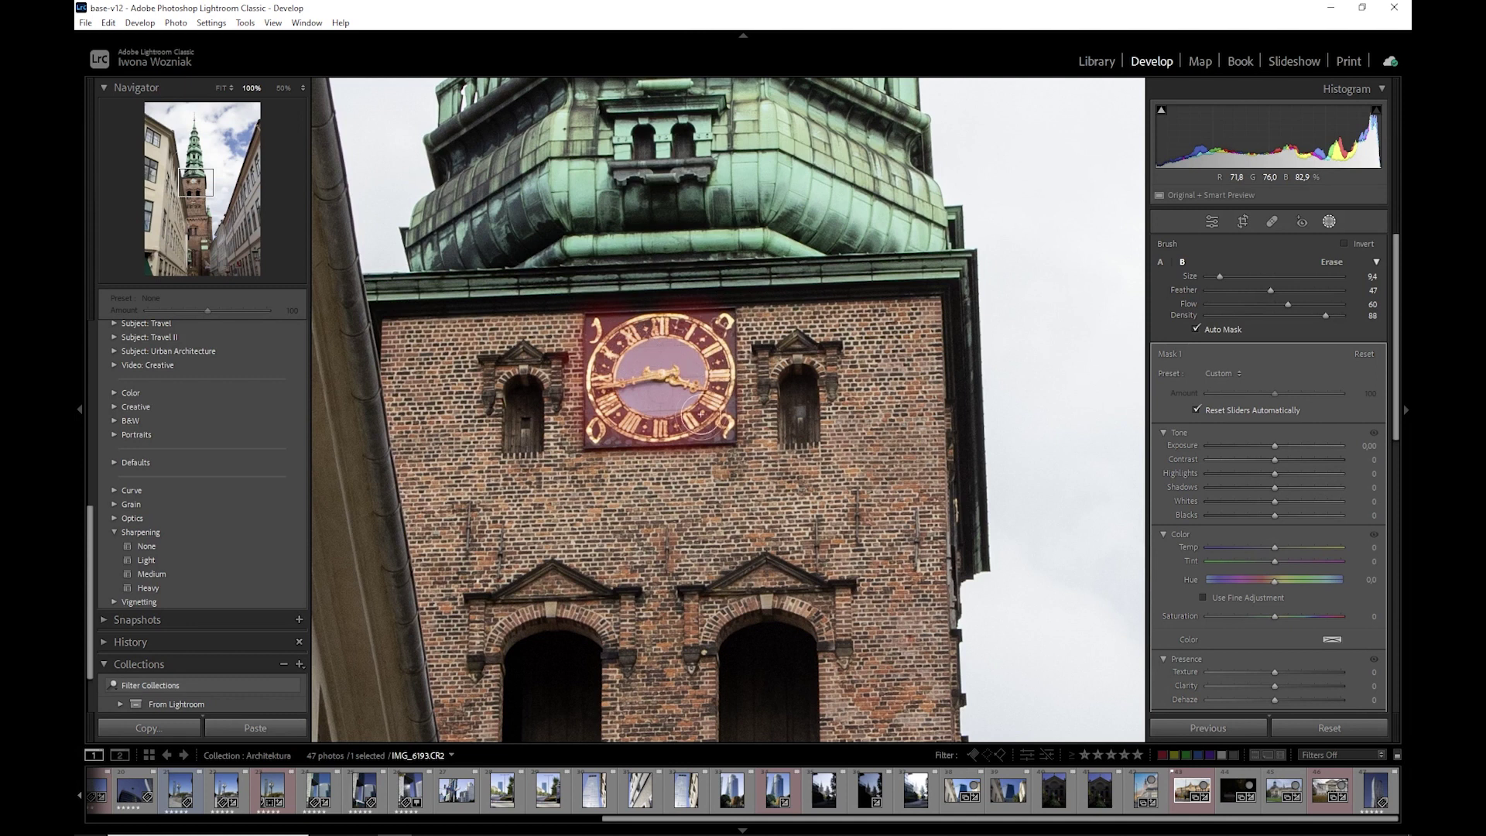
left_click_drag(702, 414, 690, 353)
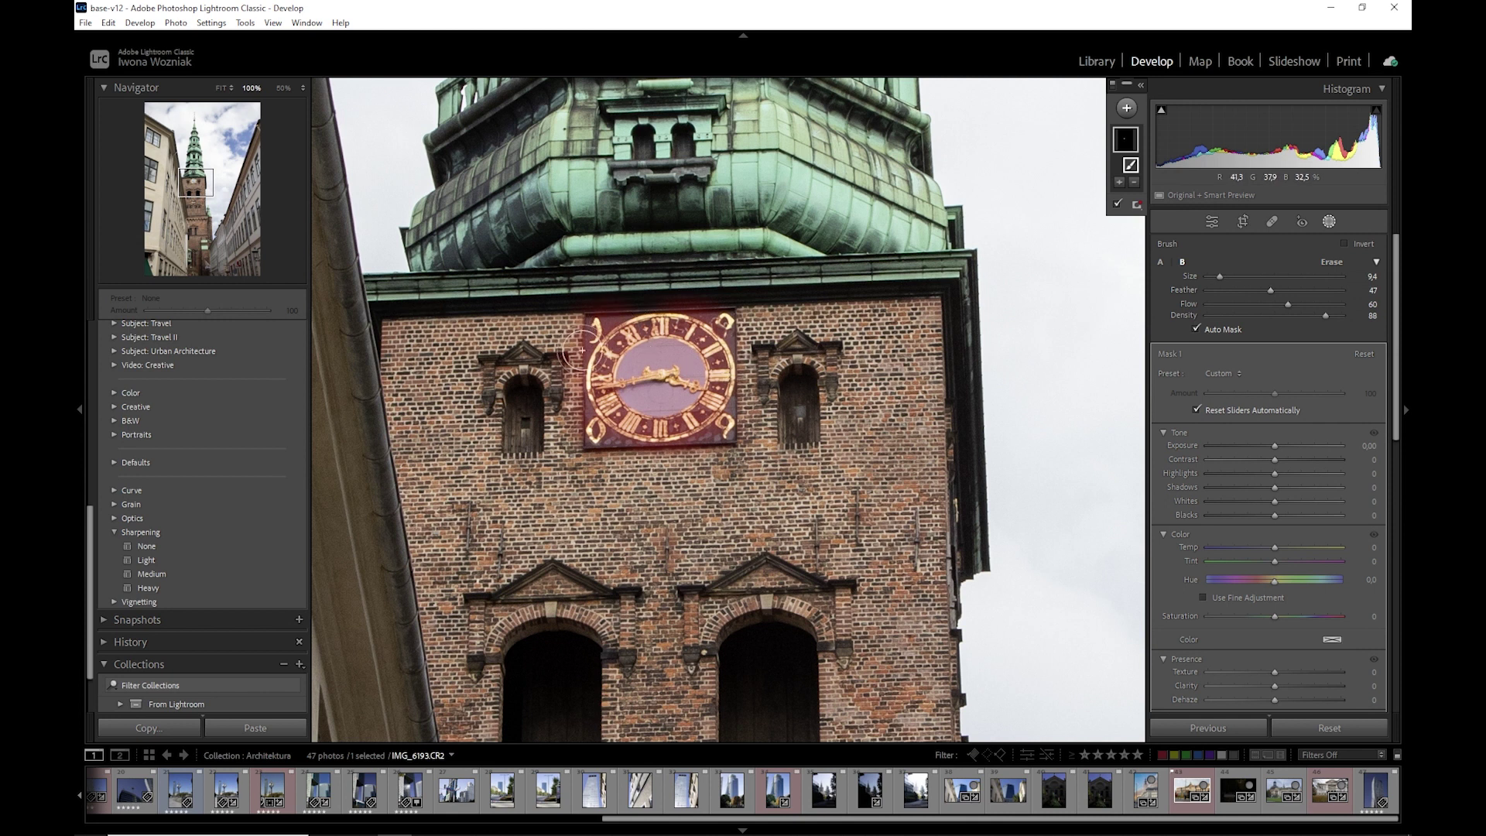
mouse_move(583, 369)
left_mouse_down()
mouse_move(595, 437)
mouse_move(642, 445)
mouse_move(707, 371)
mouse_move(717, 331)
mouse_move(708, 429)
mouse_move(642, 387)
mouse_move(604, 398)
left_mouse_up()
left_click(1332, 263)
Erase the mask from the clock's blue centre, keeping the surround and numerals masked.
mouse_move(691, 371)
left_mouse_down()
mouse_move(623, 368)
mouse_move(678, 356)
left_mouse_up()
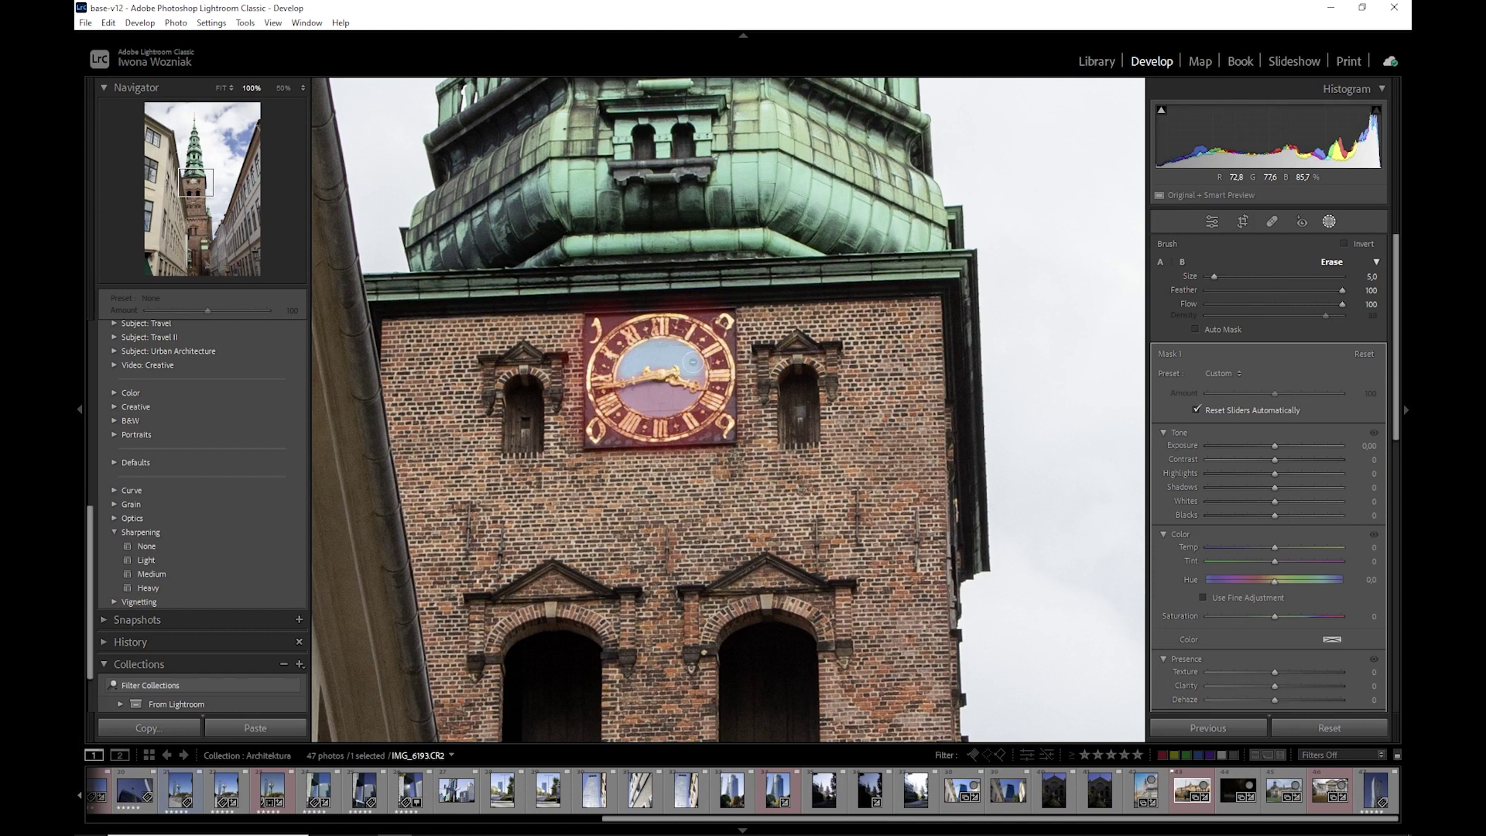
left_click_drag(682, 398, 669, 402)
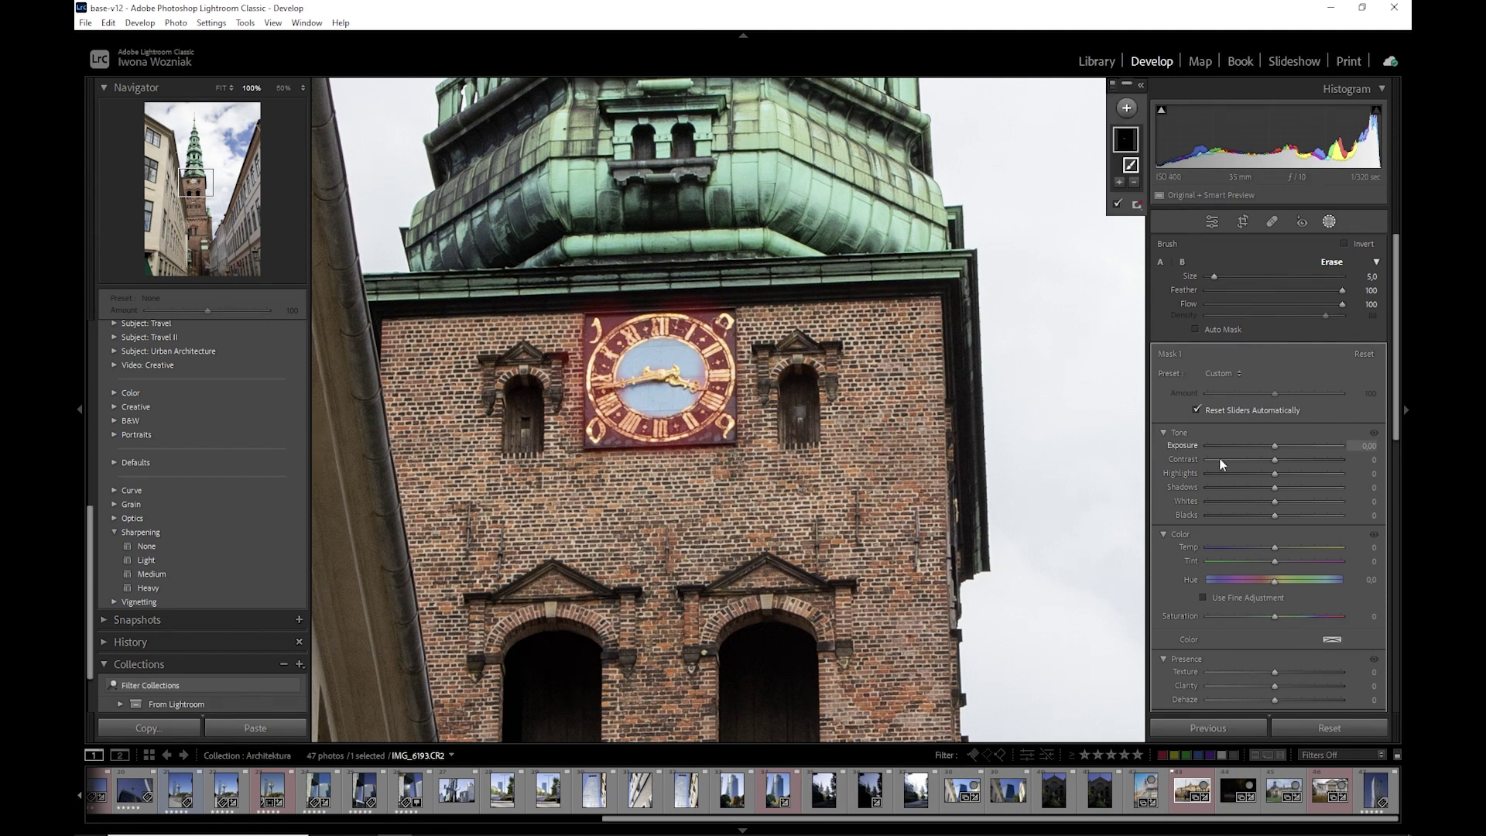
Set the clock mask's local Sharpness to 35 after trying higher values.
scroll(1233, 463, "down", 2)
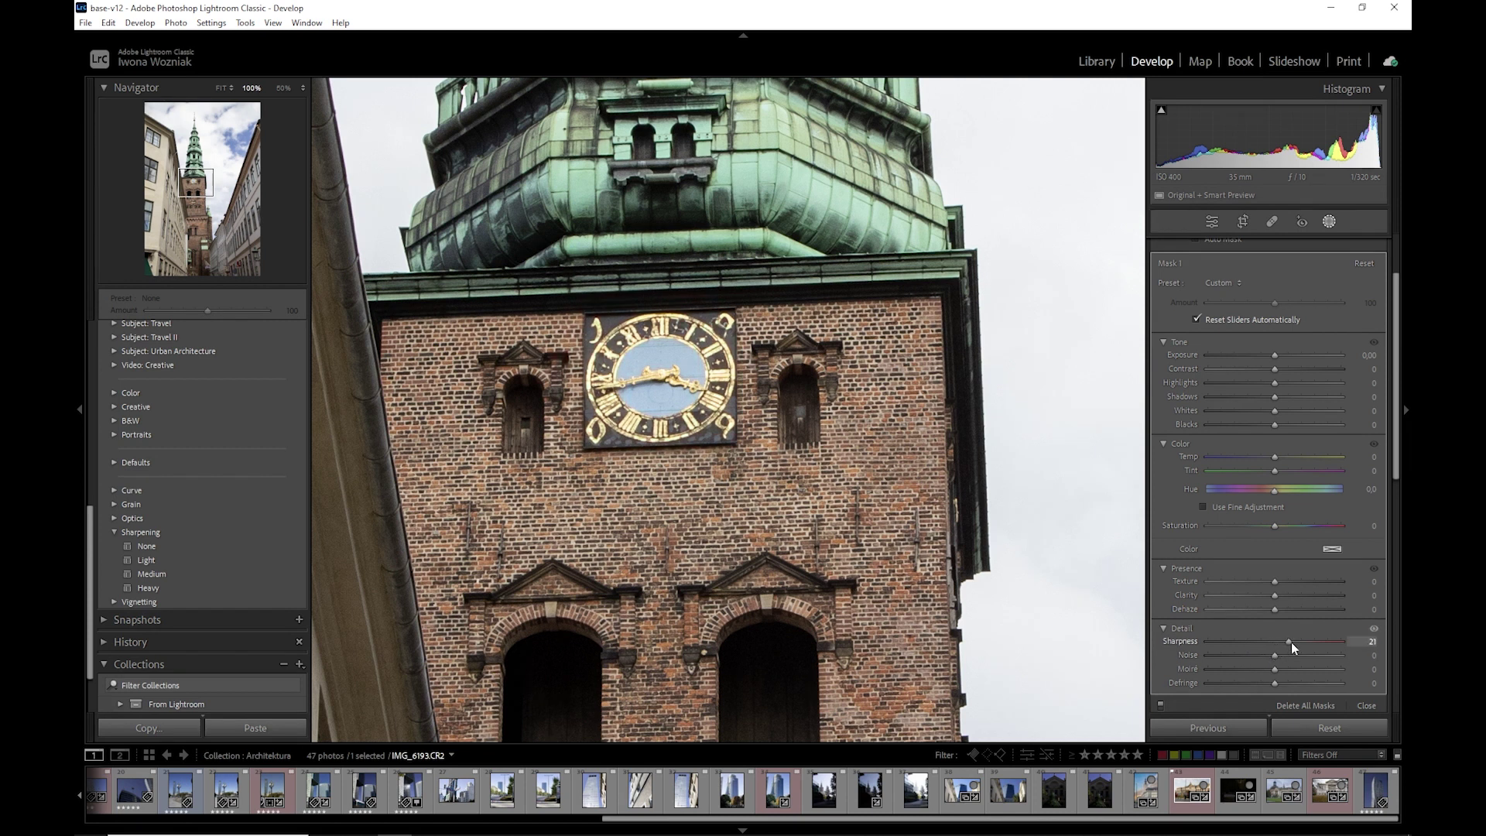
left_click_drag(1279, 642, 1359, 653)
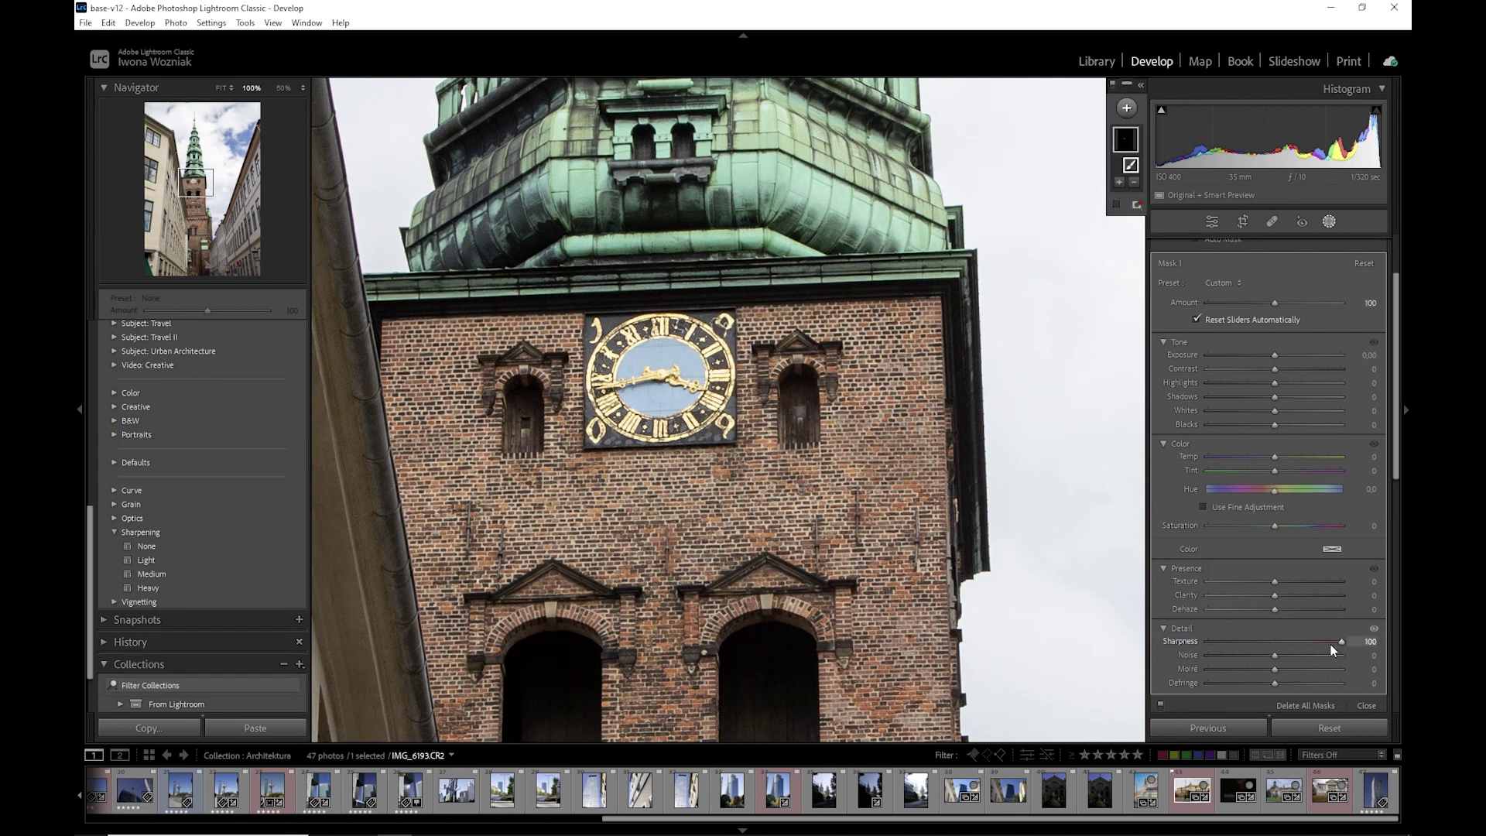
left_click_drag(1338, 642, 1340, 642)
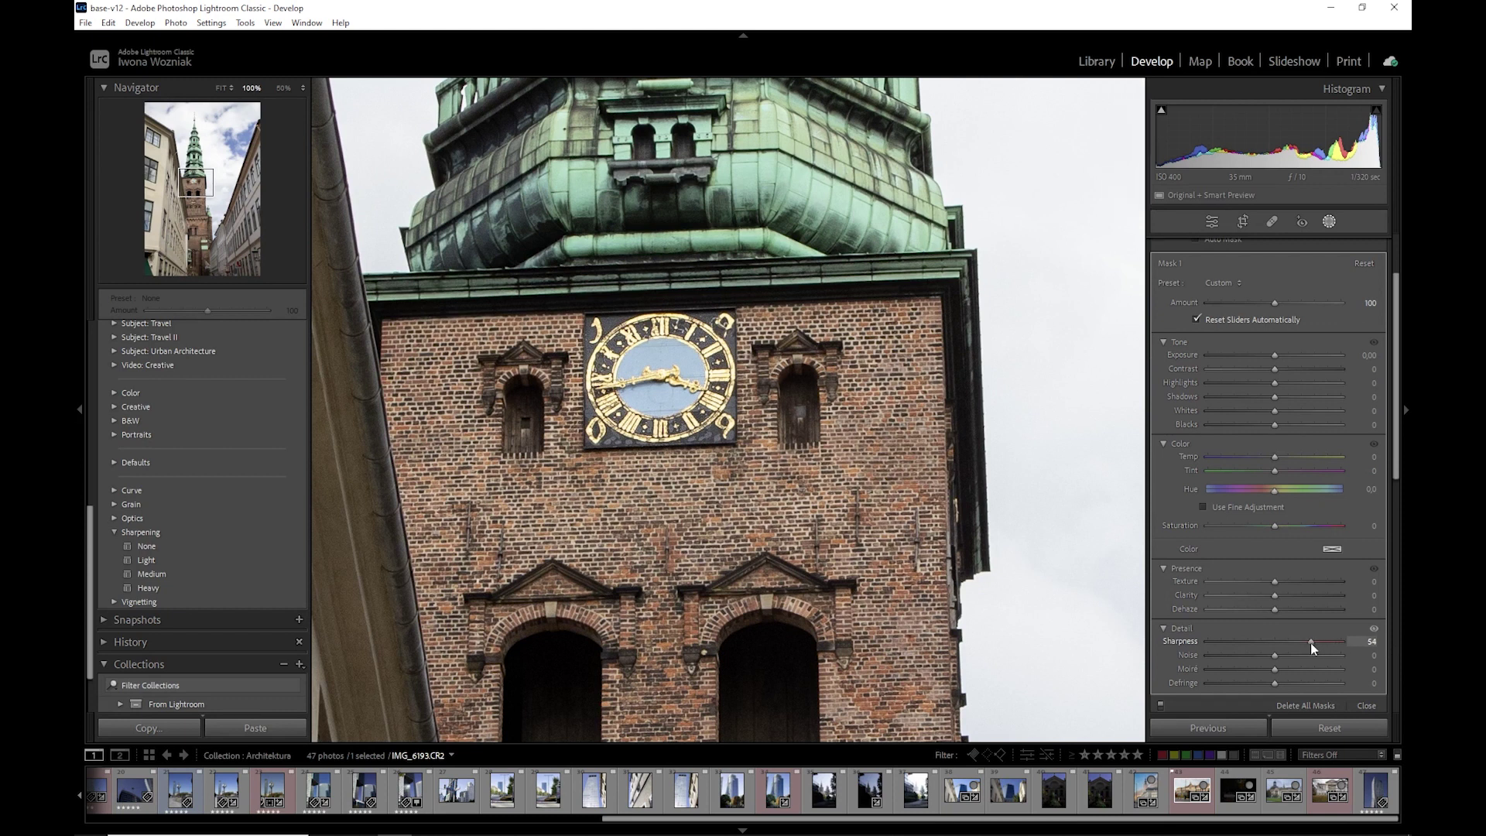
left_click_drag(1311, 642, 1308, 644)
left_click_drag(1297, 647, 1294, 647)
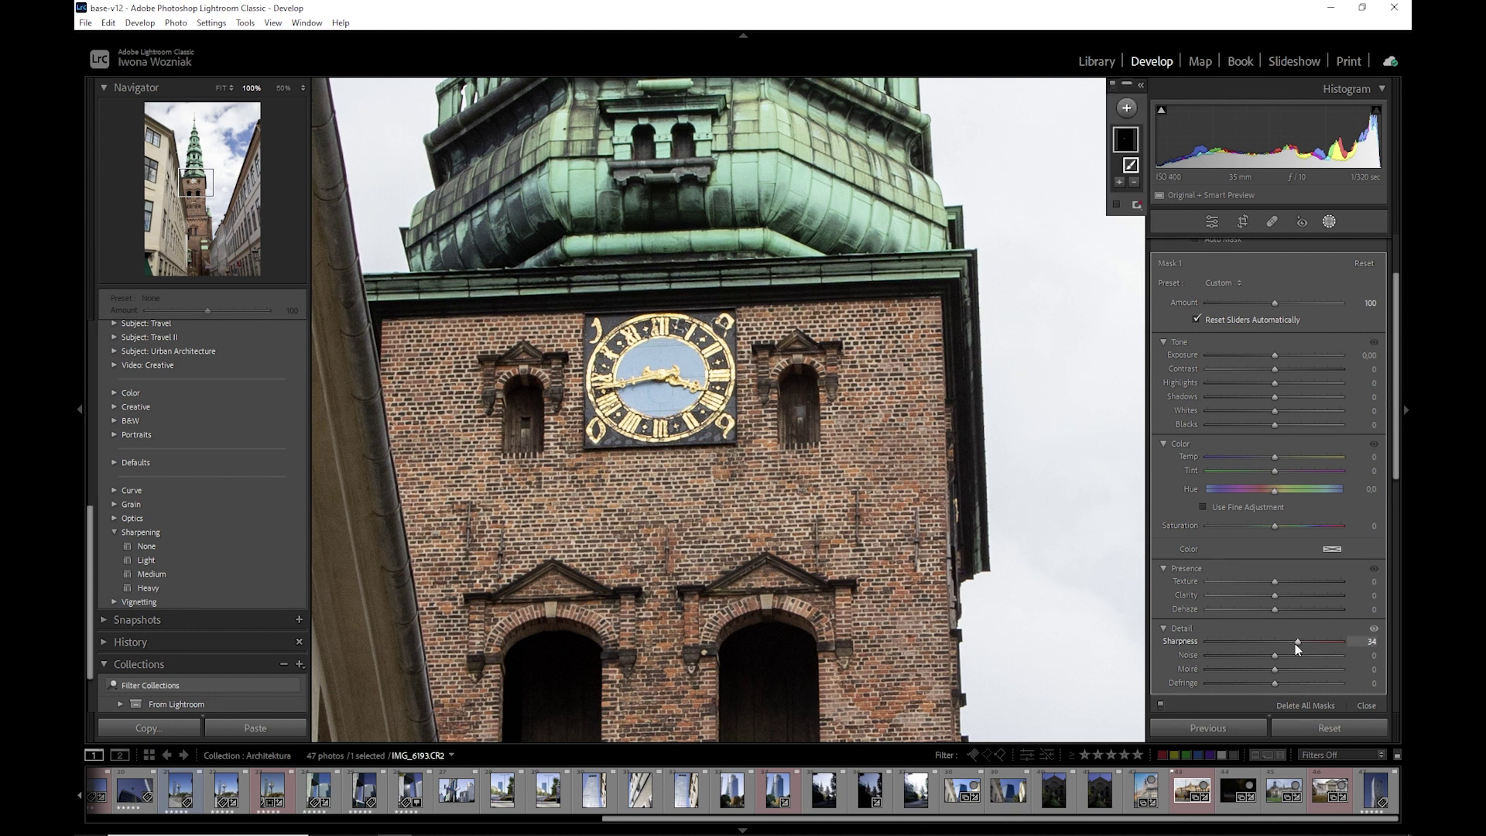
left_click_drag(1294, 644, 1295, 644)
Add a second brush mask and paint over the windows on both sides of the clock.
left_click(1328, 222)
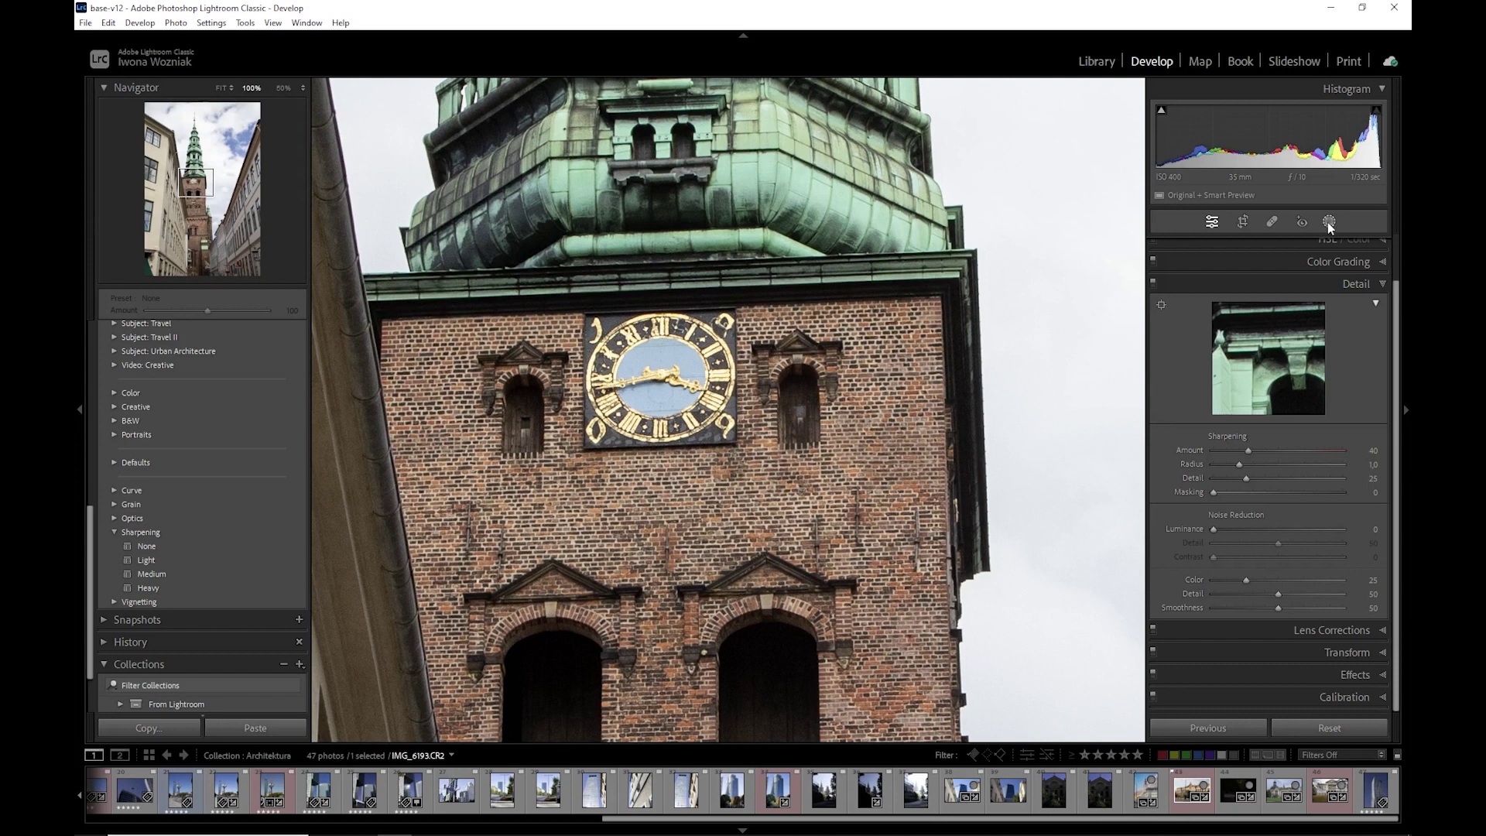
left_click(1328, 222)
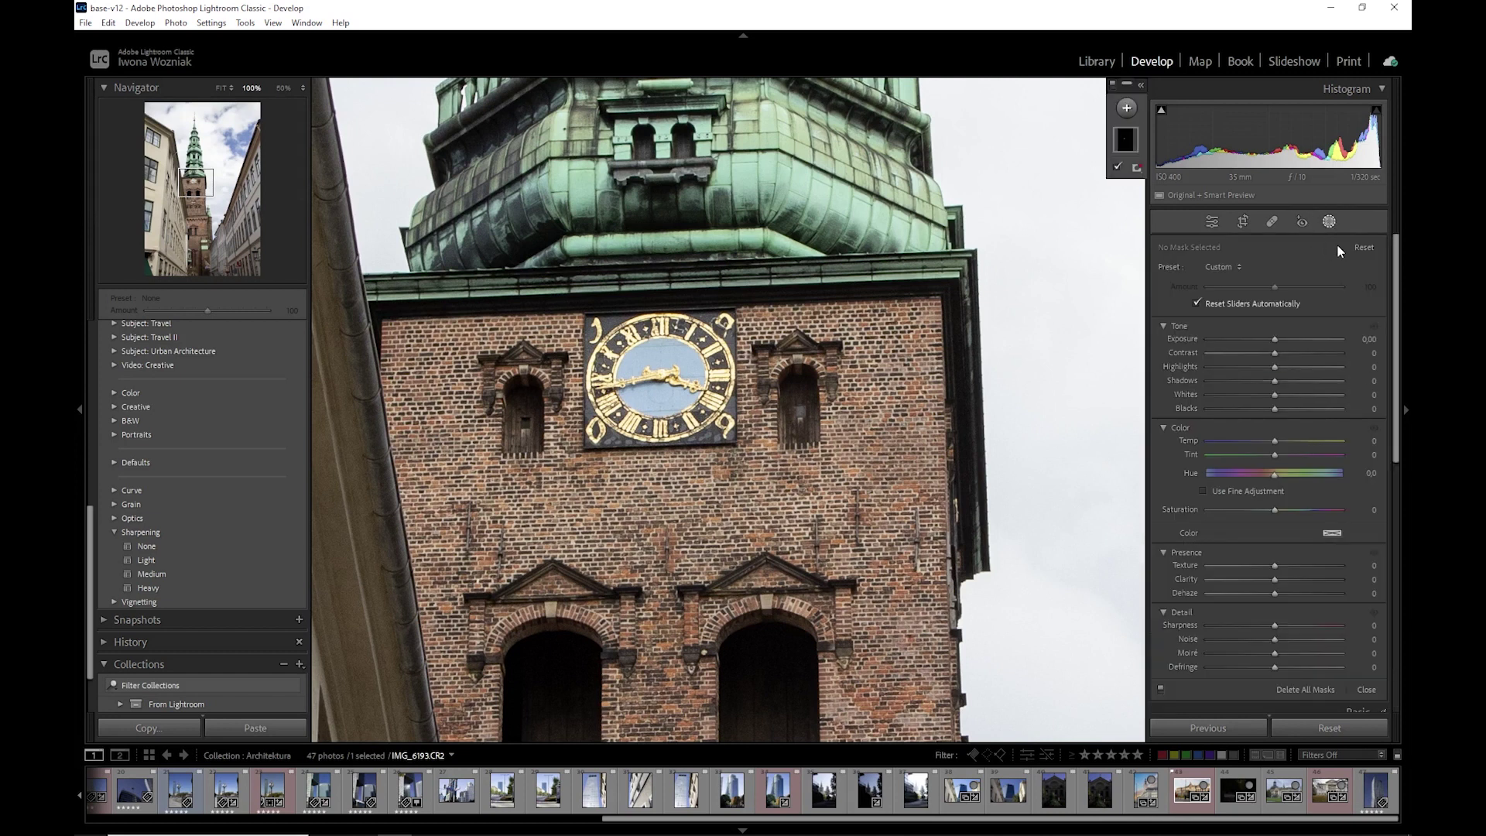
left_click(1126, 110)
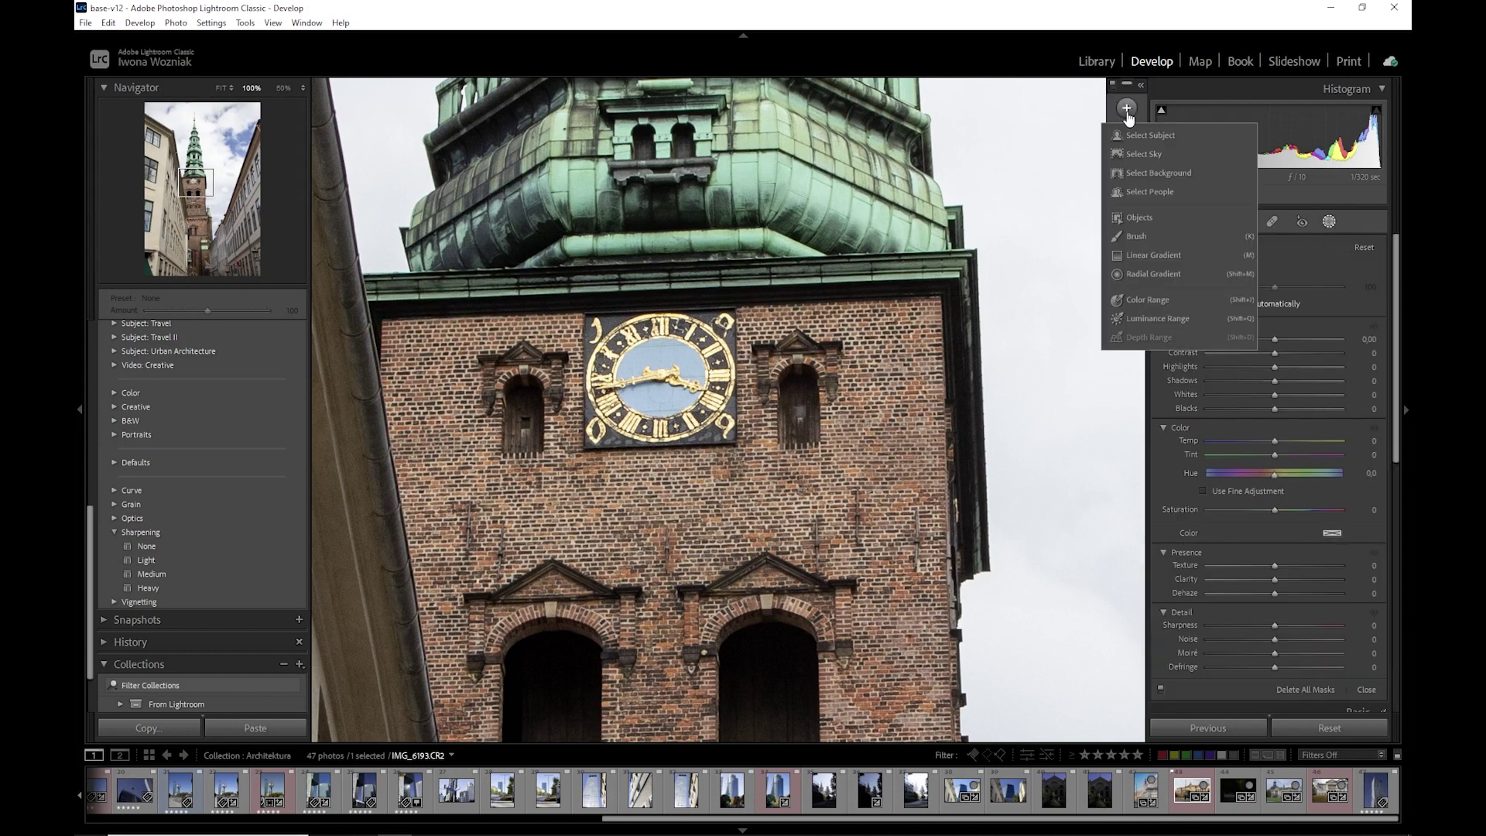
left_click(1128, 236)
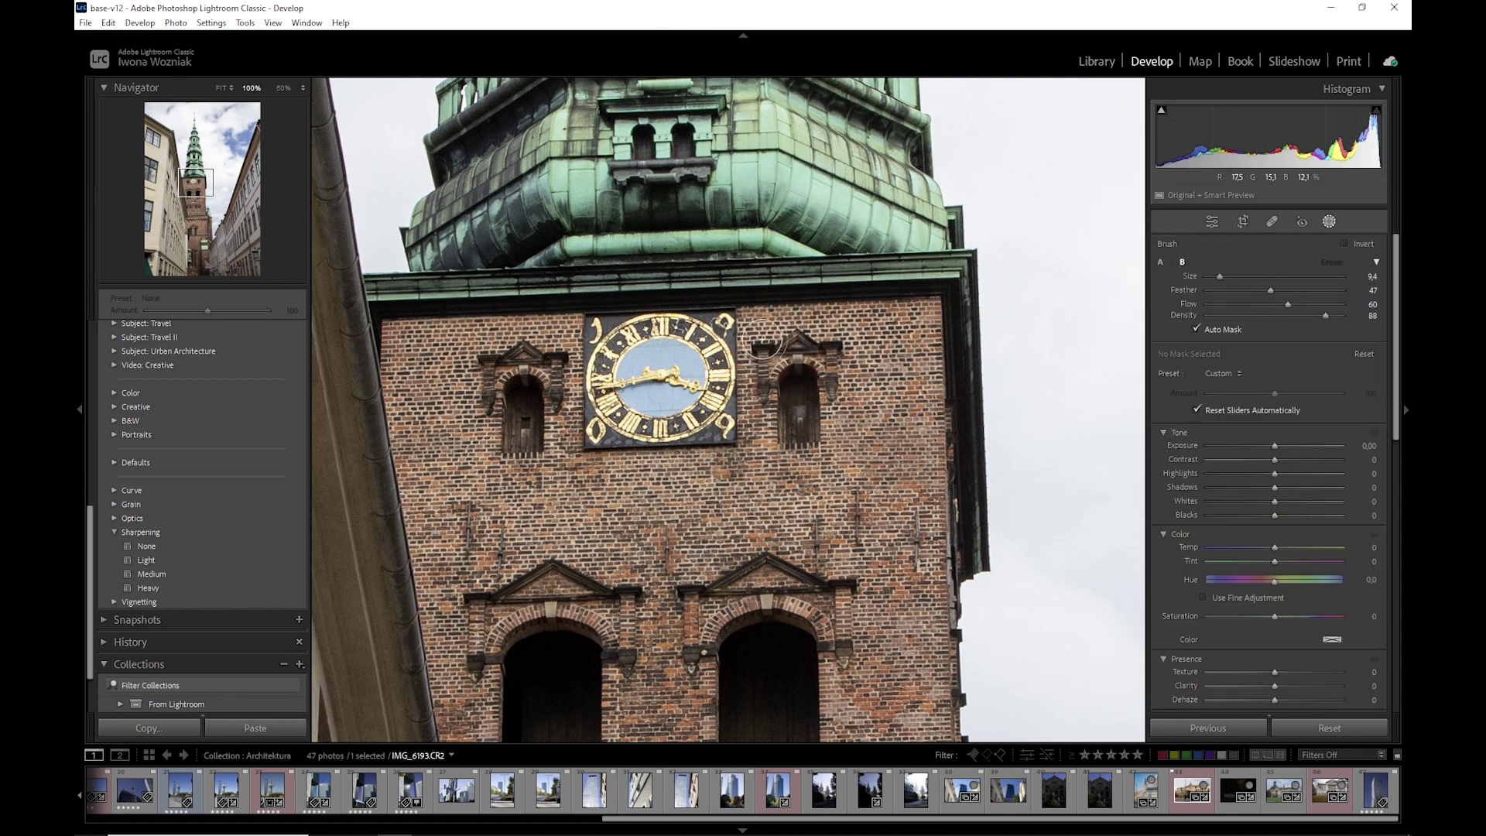
mouse_move(762, 340)
left_mouse_down()
mouse_move(827, 359)
mouse_move(818, 400)
left_mouse_up()
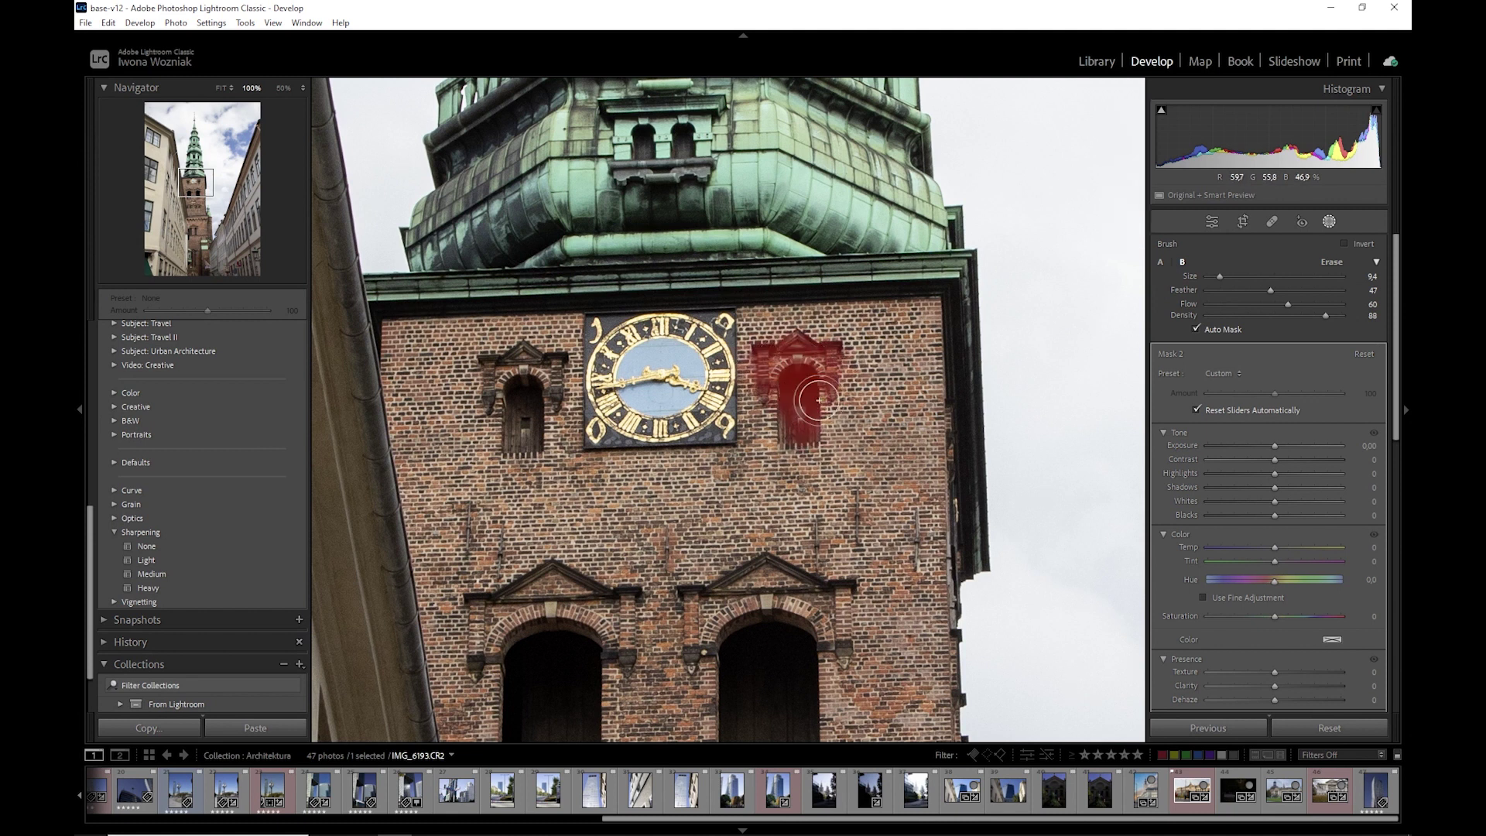
left_click_drag(819, 400, 799, 429)
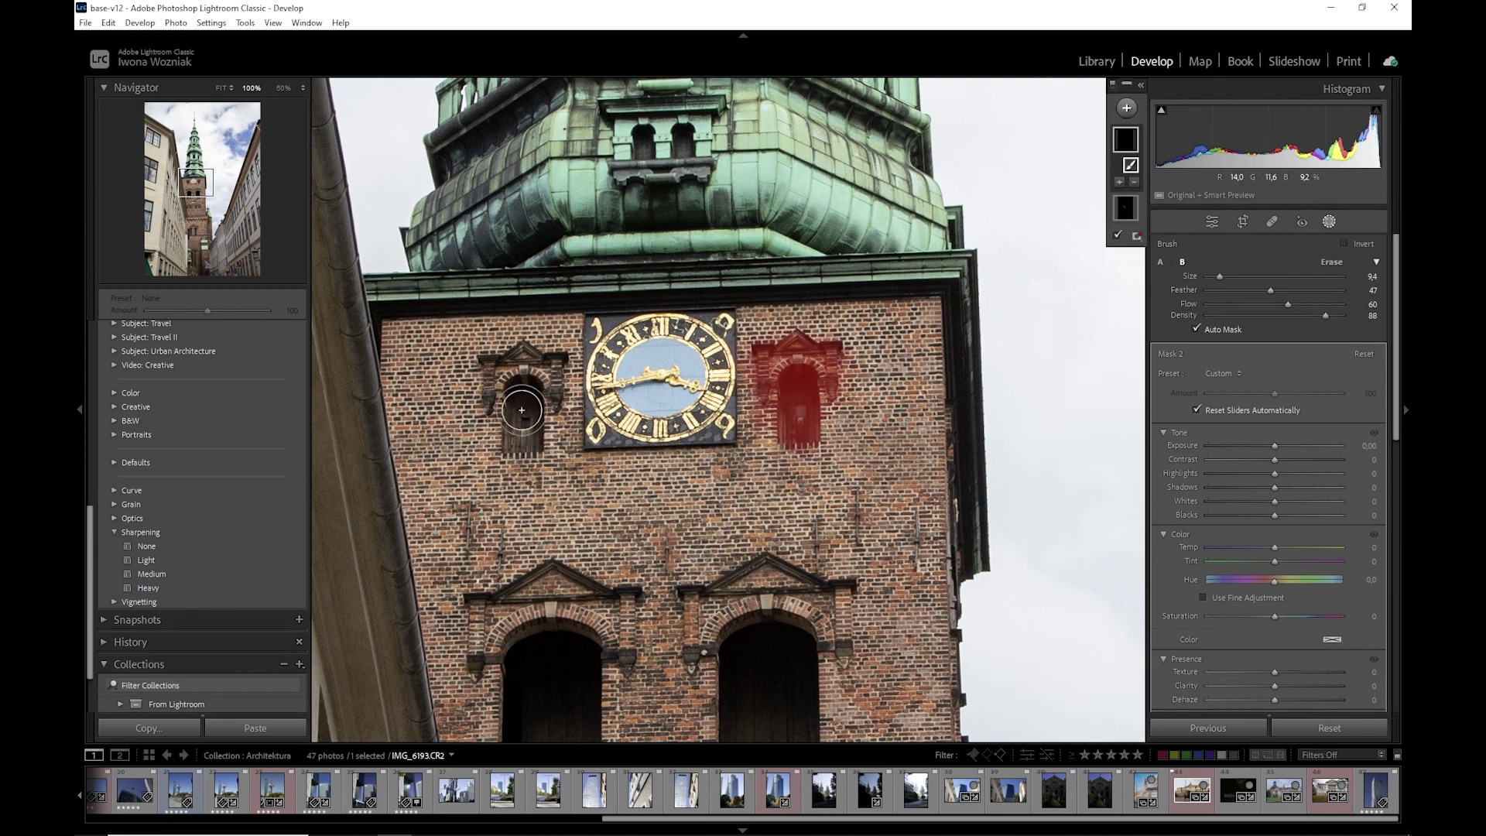
mouse_move(522, 391)
left_mouse_down()
mouse_move(520, 437)
mouse_move(517, 360)
mouse_move(552, 369)
mouse_move(503, 398)
left_mouse_up()
Extend the mask over both doorway pediments and arches, erasing stray paint in the right doorway.
left_click_drag(613, 613, 554, 587)
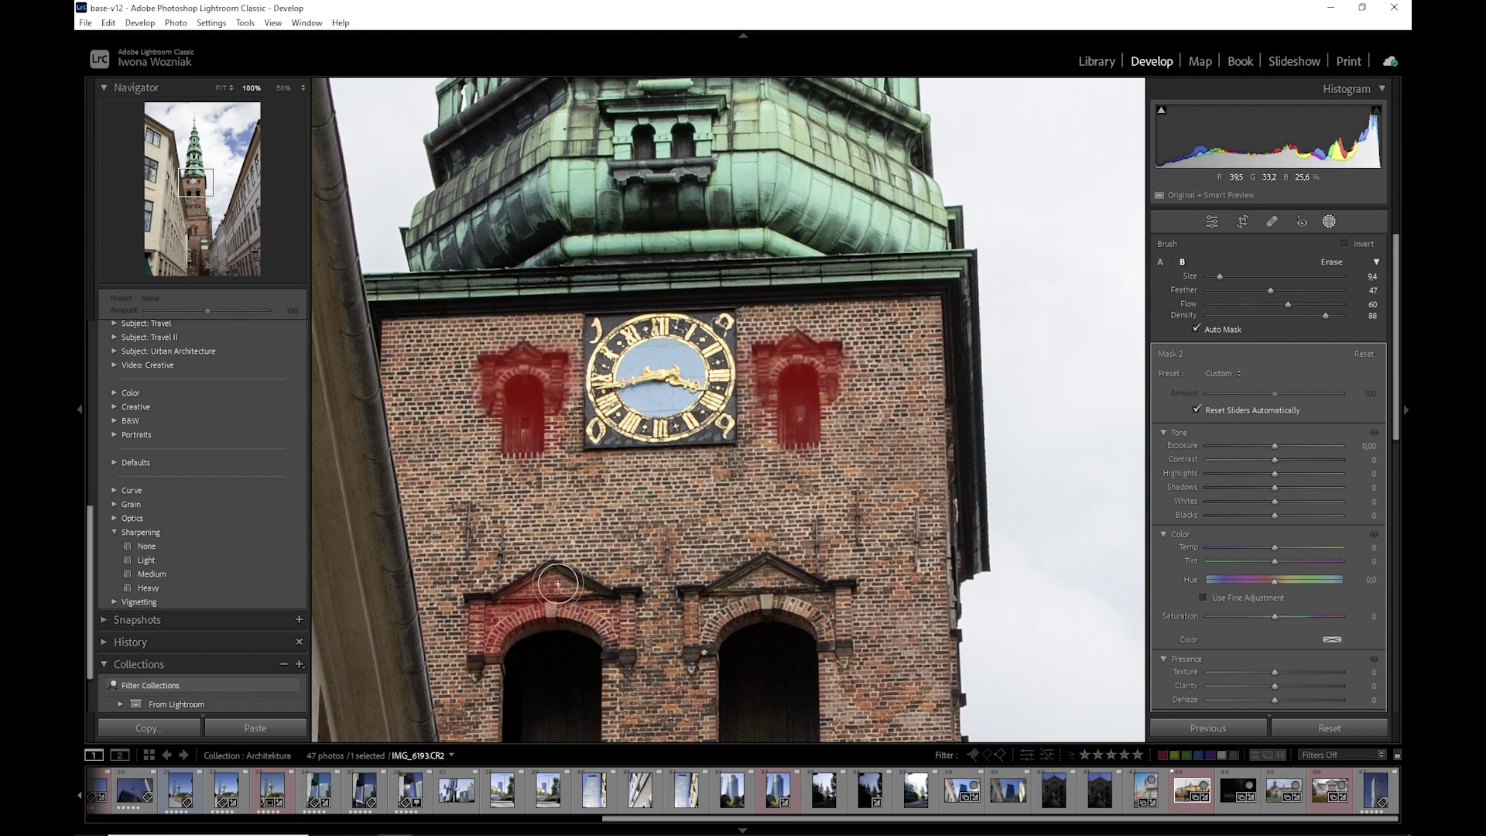
left_click_drag(554, 588, 611, 604)
mouse_move(700, 619)
left_mouse_down()
mouse_move(725, 577)
mouse_move(828, 623)
left_mouse_up()
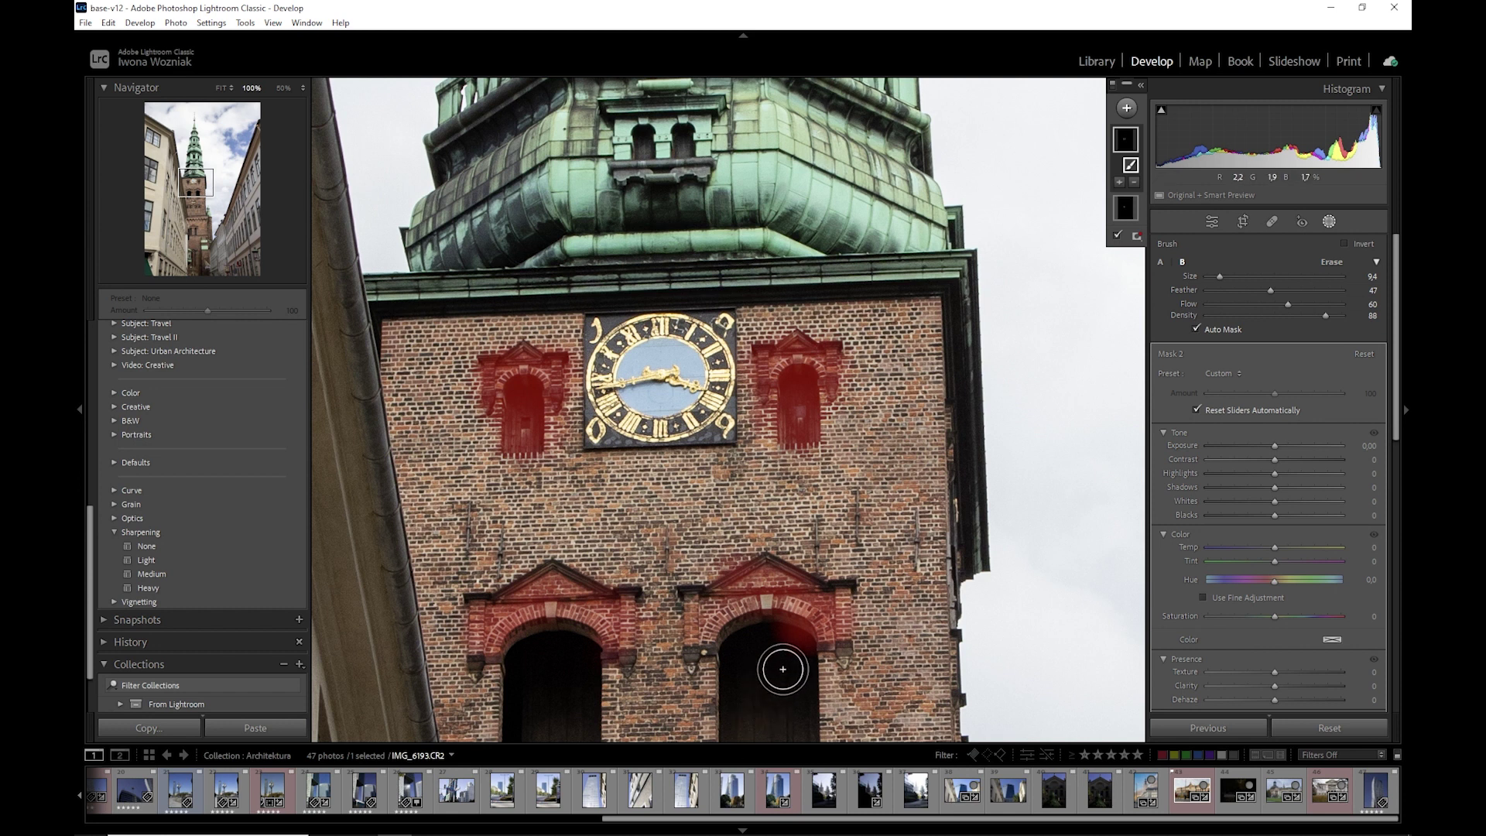
left_click(1327, 263)
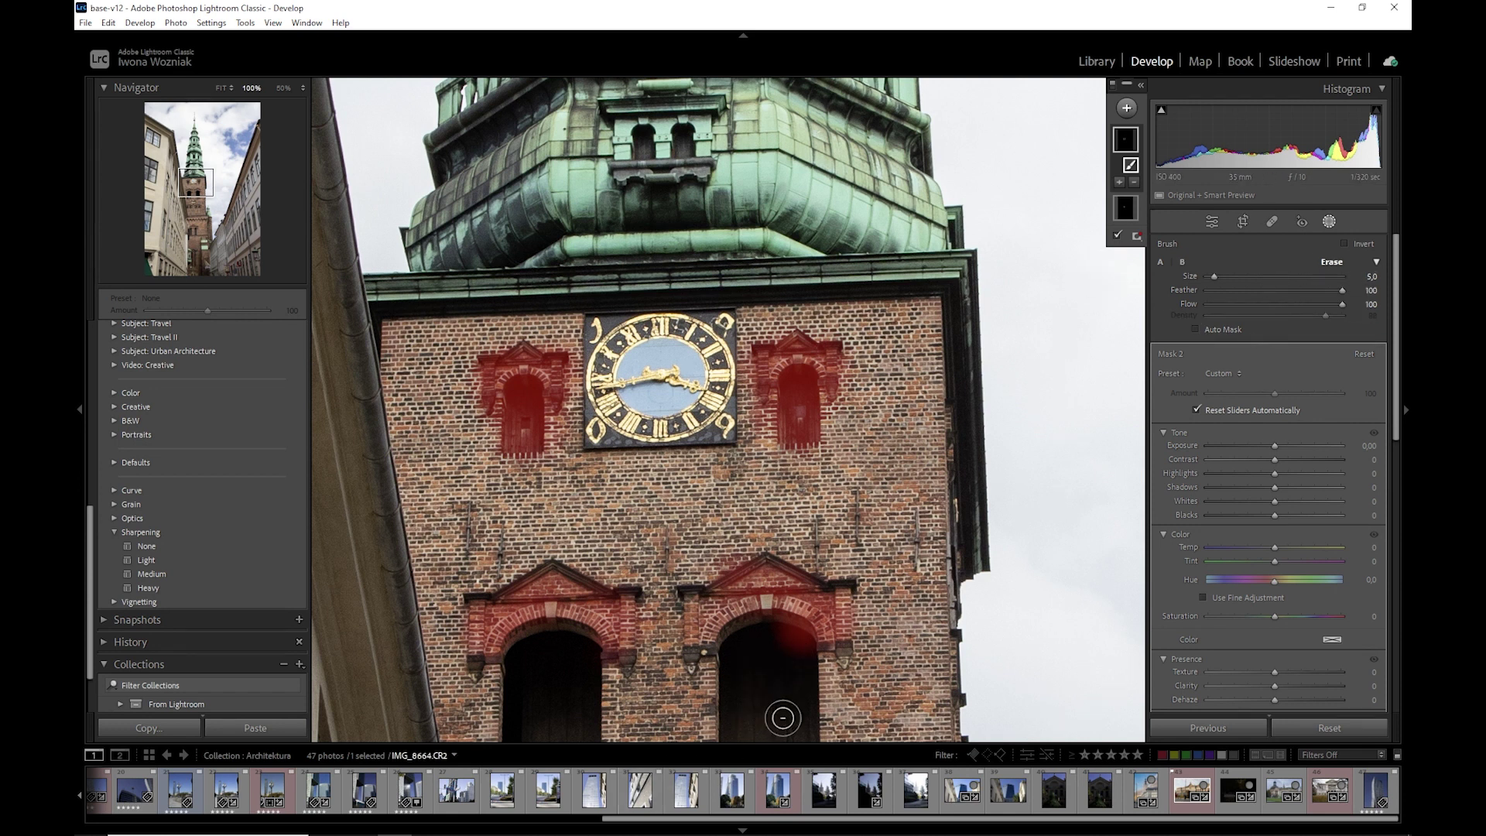
mouse_move(796, 657)
left_mouse_down()
mouse_move(790, 636)
mouse_move(797, 656)
left_mouse_up()
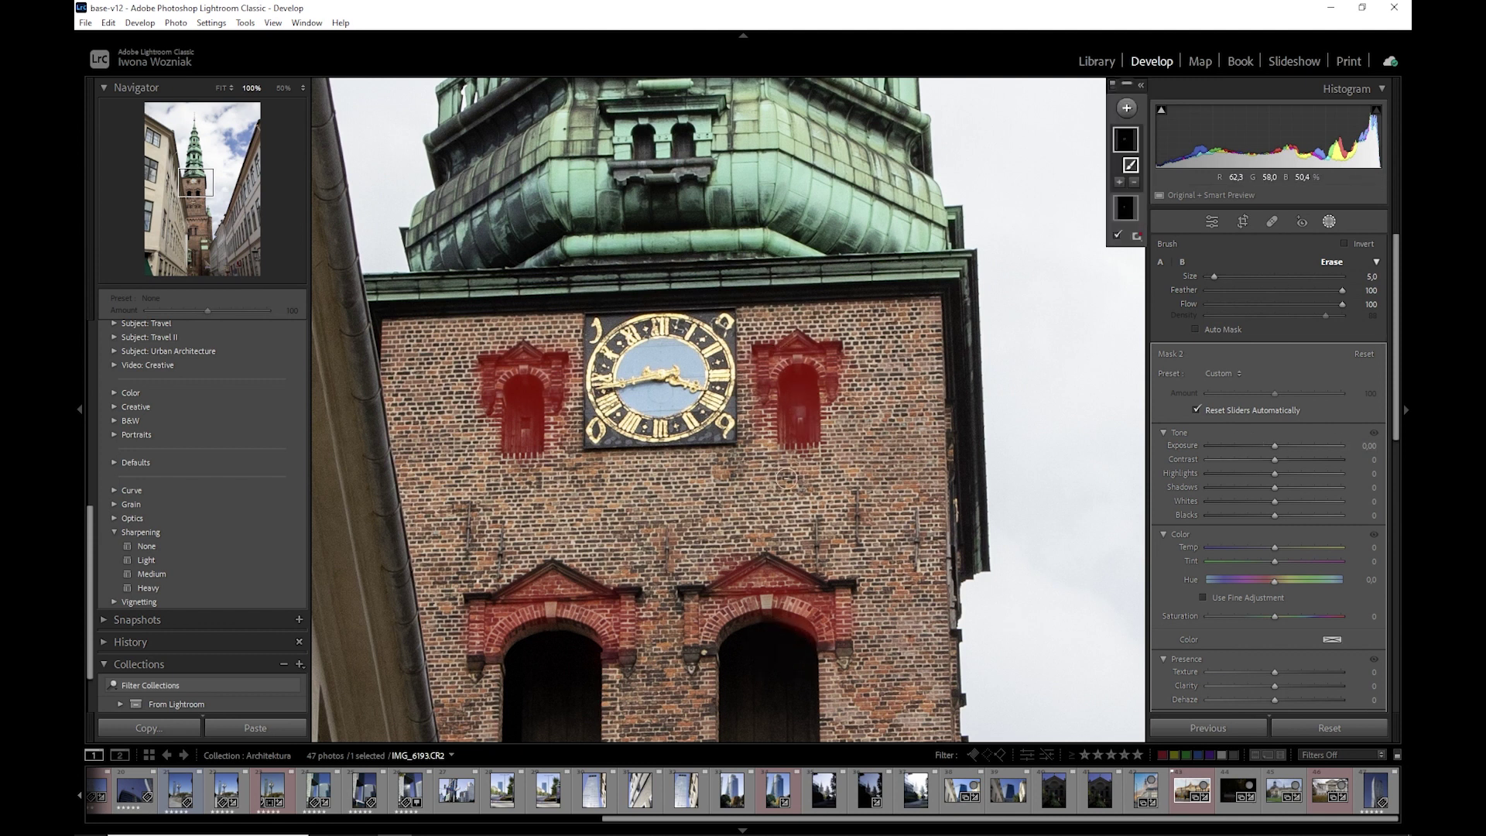
scroll(1285, 580, "down", 4)
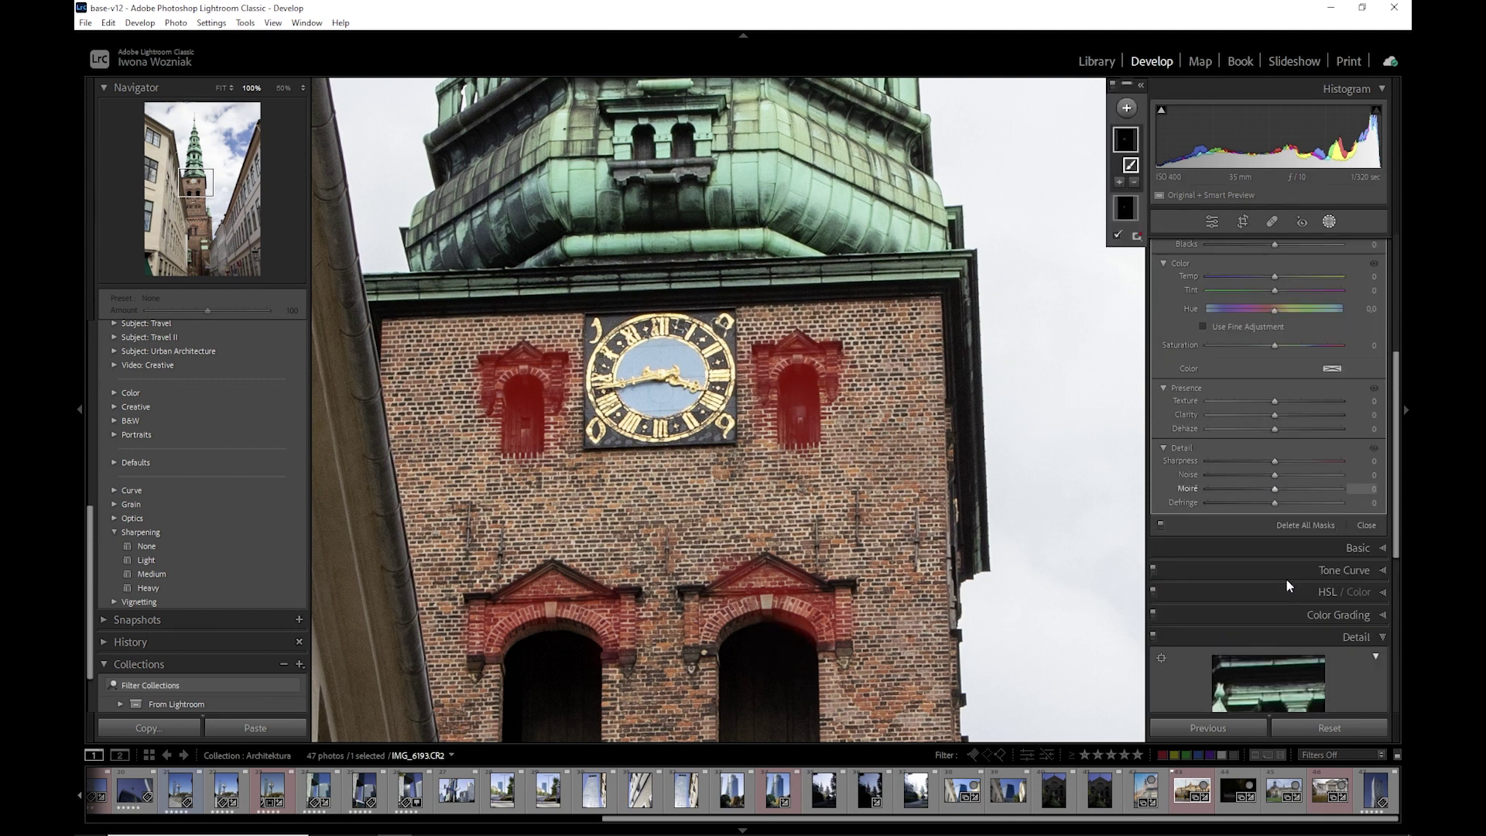
Give the windows-and-doorways mask local Sharpness 22 and Texture 1.
left_click(1274, 462)
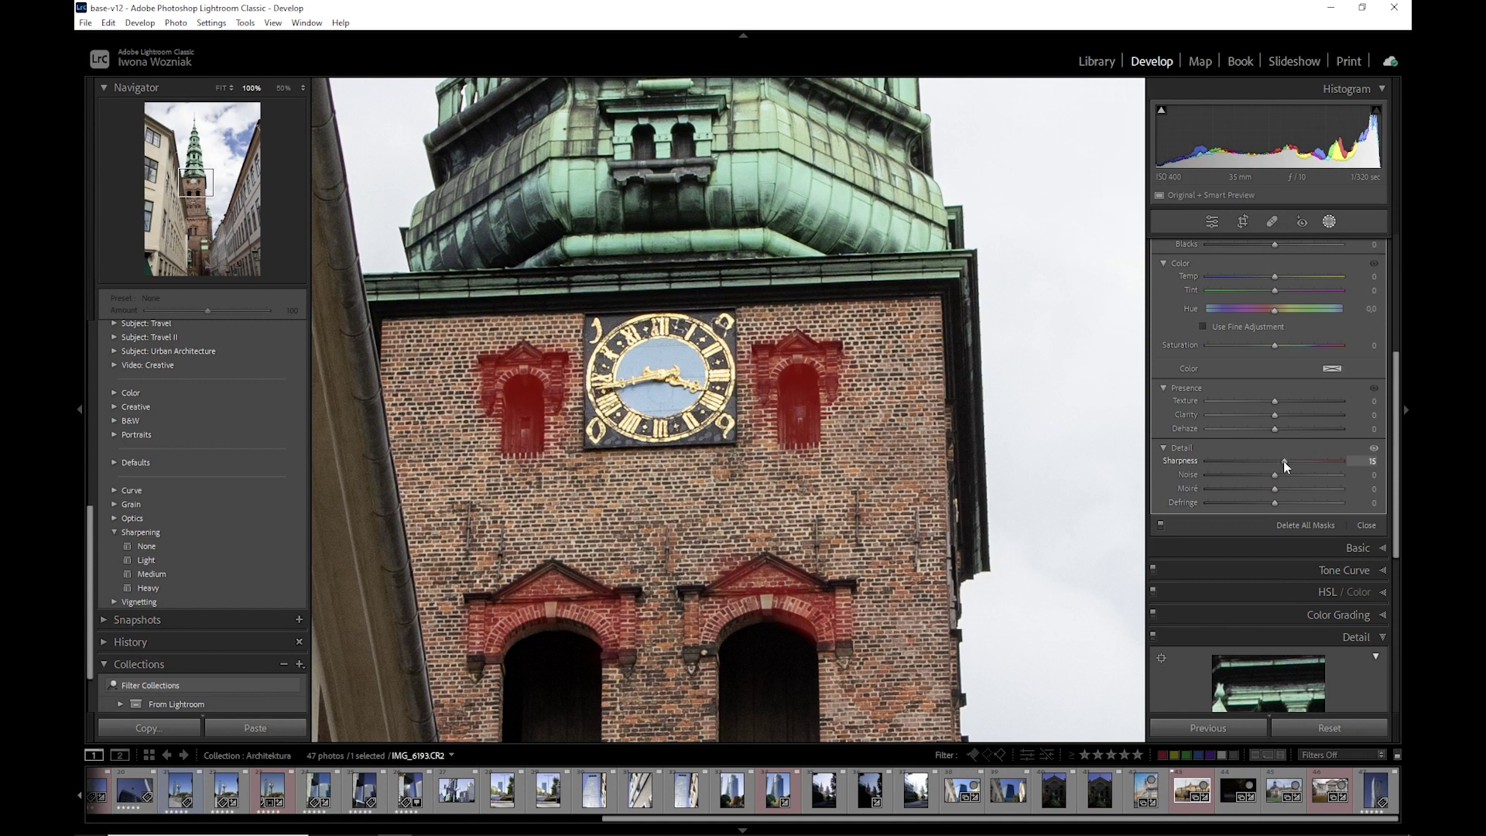
left_click_drag(1283, 461, 1288, 461)
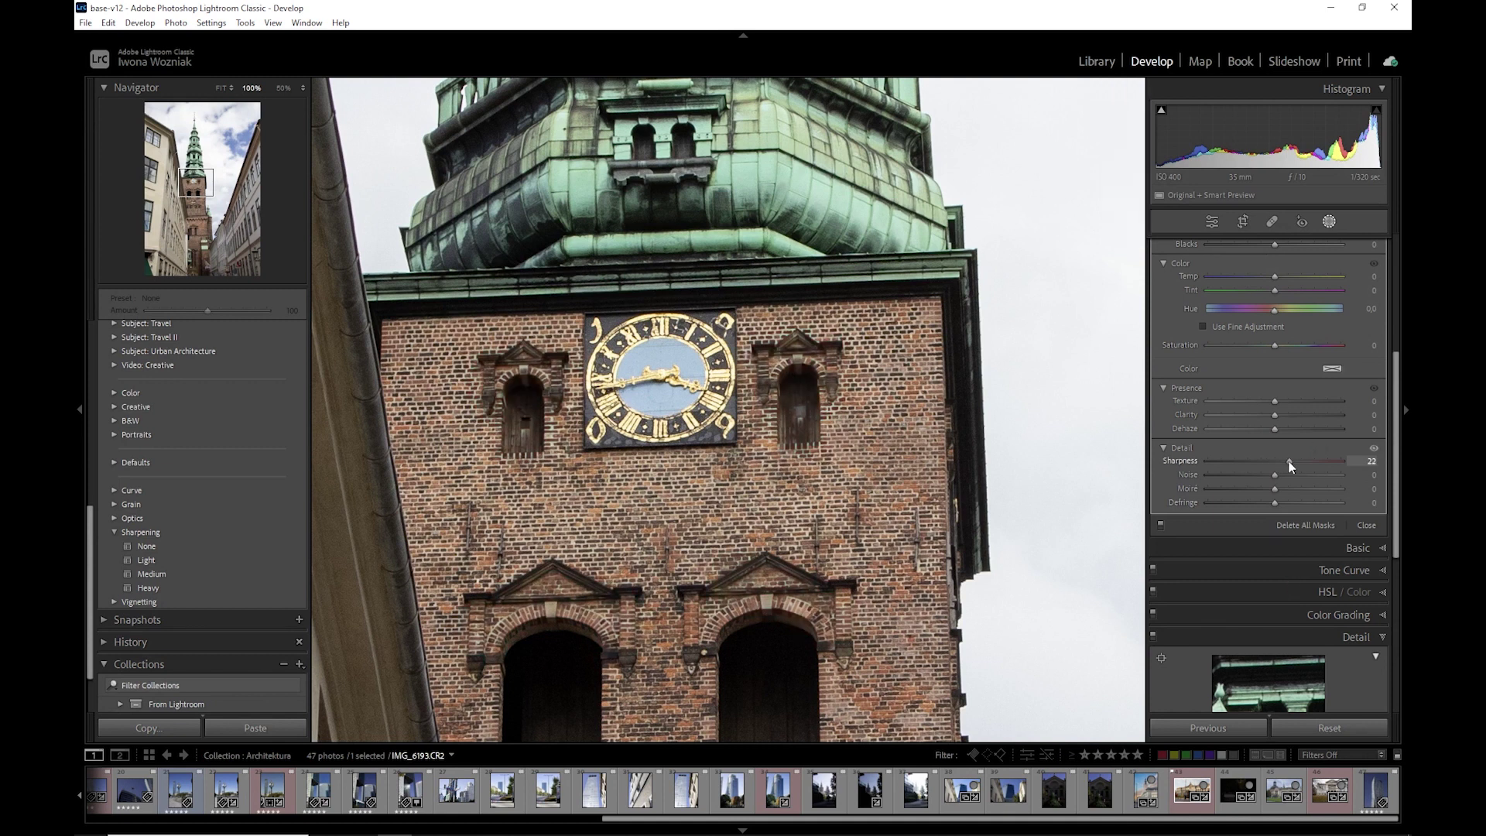
left_click(1278, 402)
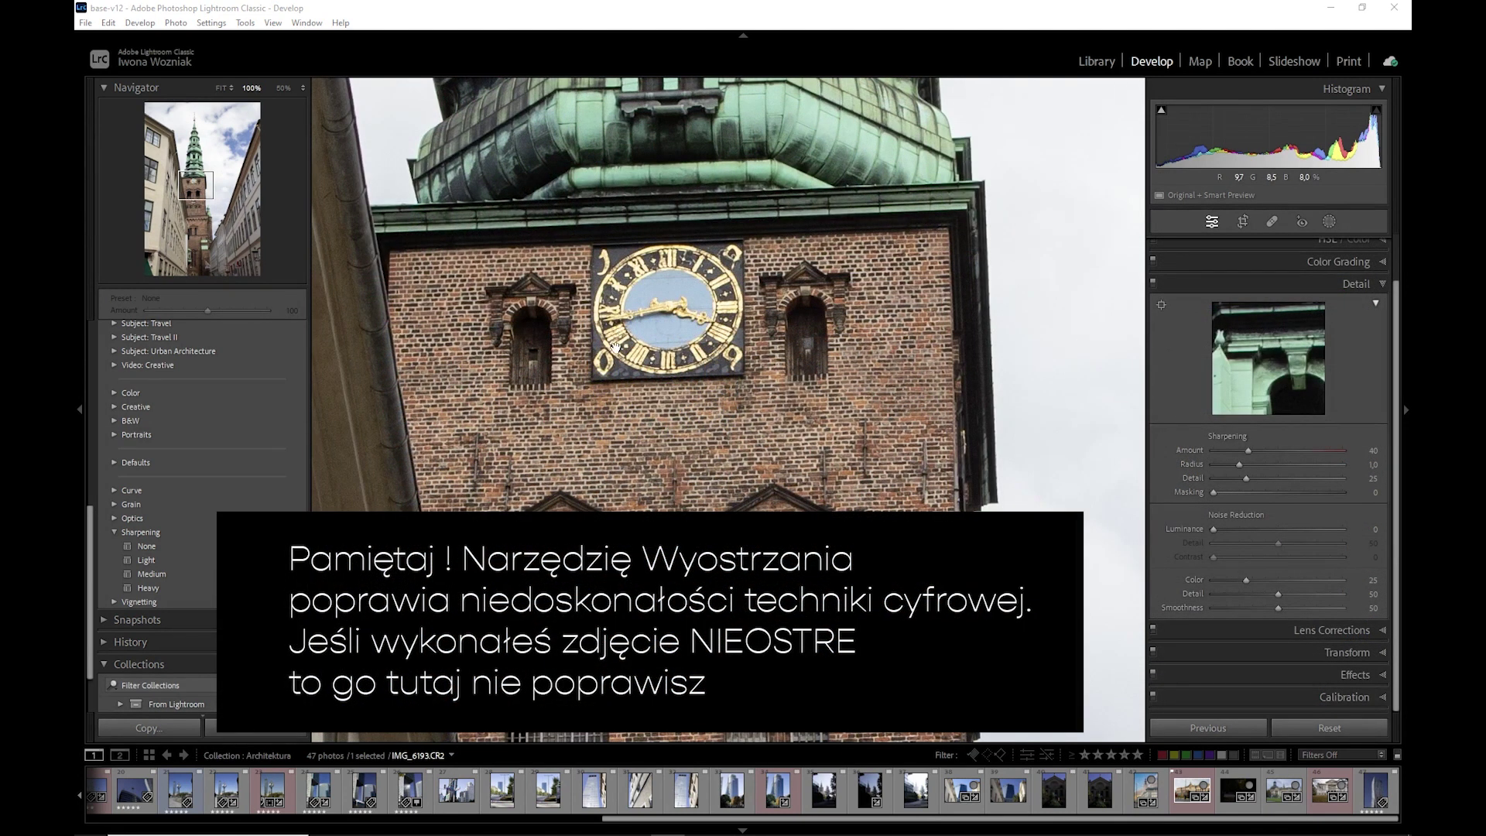
Zoom out so the whole clock tower photo fits the view.
left_click(661, 325)
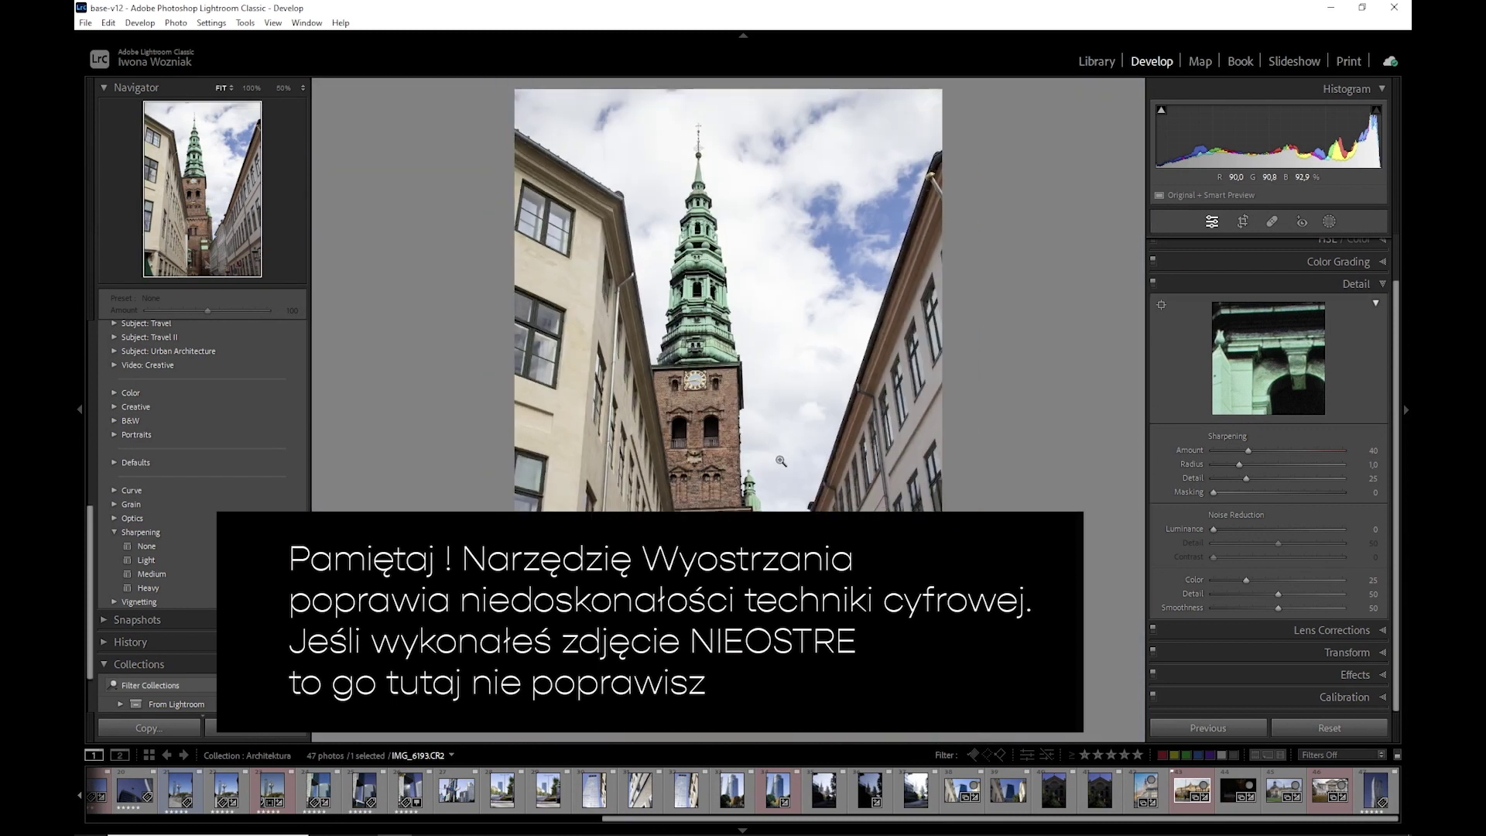